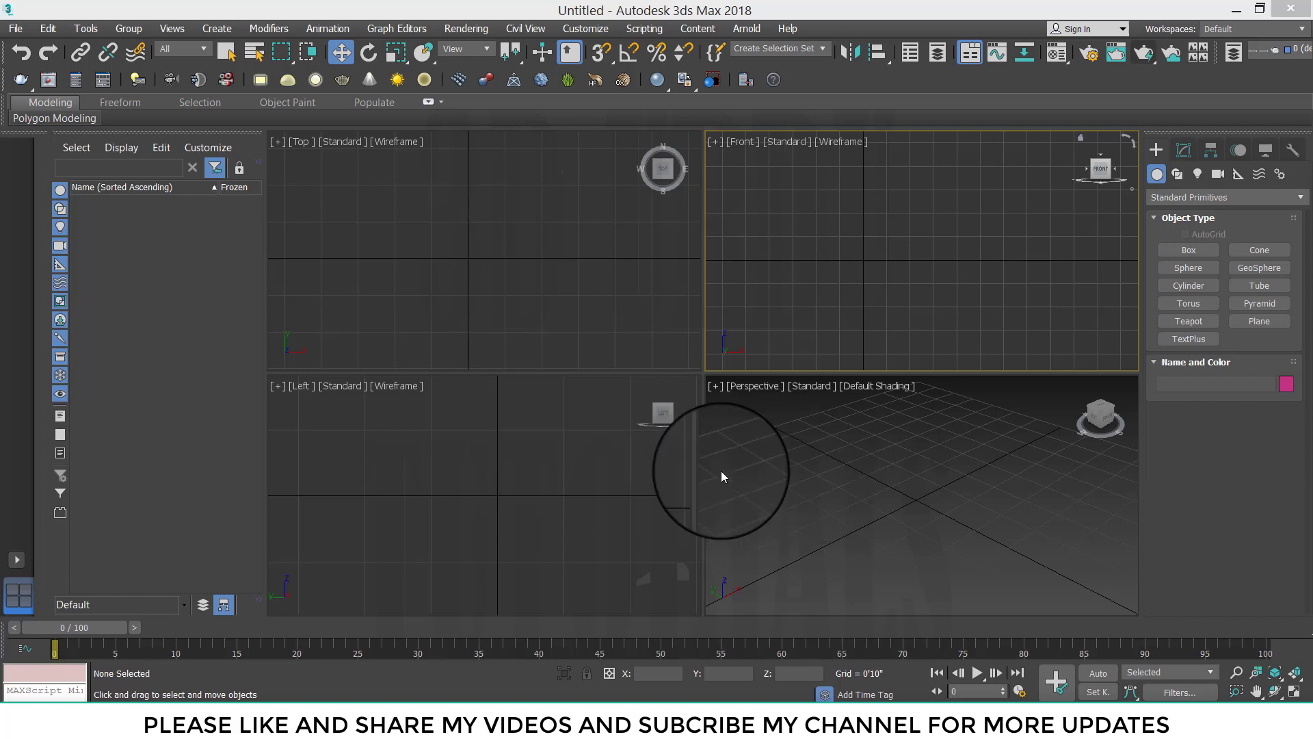
Make each viewport active in turn: Left, Top, Front, Left, then Perspective.
{"action": "left_click", "coordinate": [552, 454]}
{"action": "left_click", "coordinate": [608, 311]}
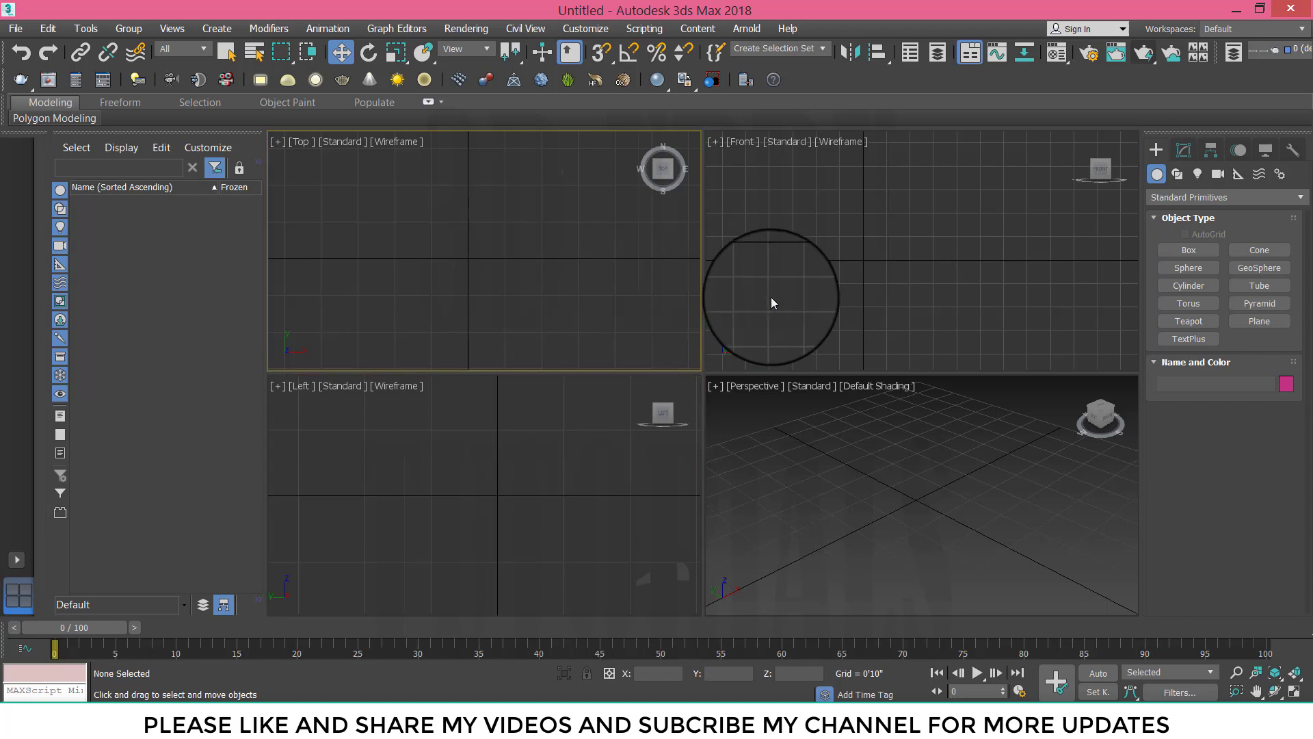
{"action": "left_click", "coordinate": [770, 297]}
{"action": "left_click", "coordinate": [614, 448]}
{"action": "left_click", "coordinate": [777, 473]}
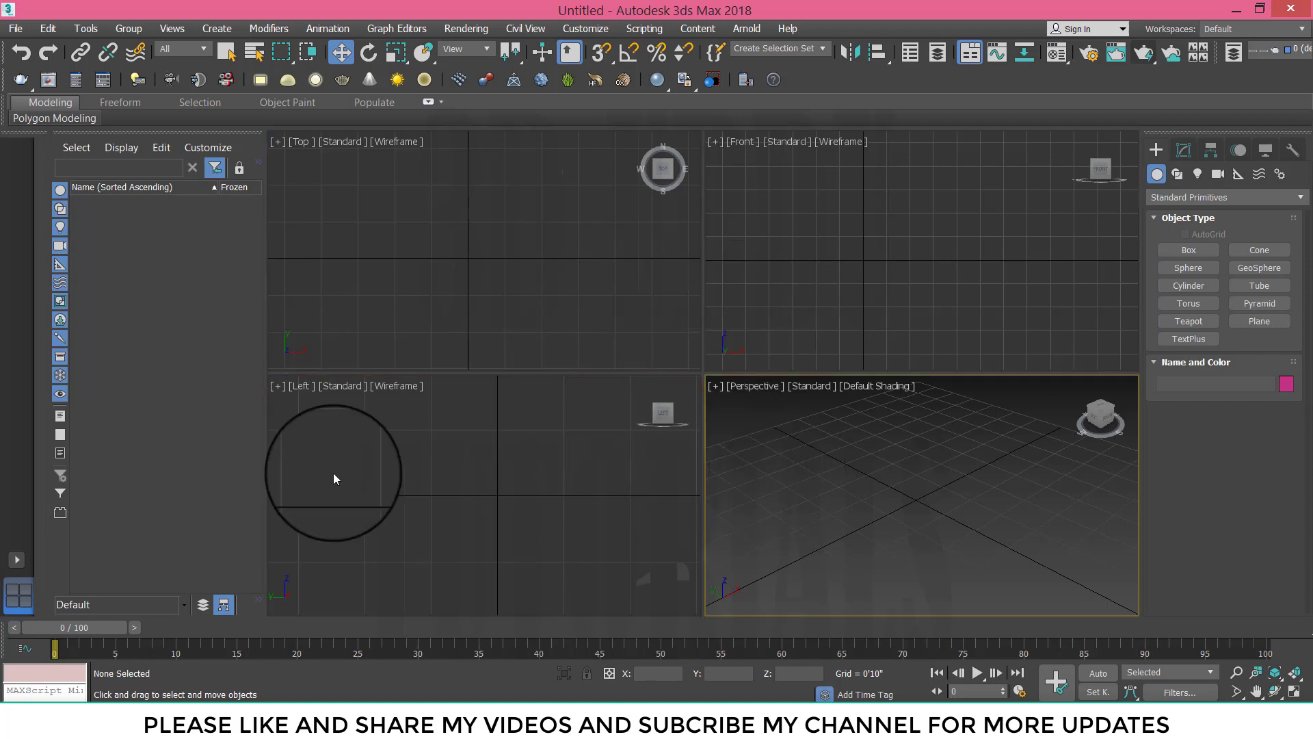
Keep the four-viewport layout and show the Splines shapes in the Create panel.
{"action": "left_click", "coordinate": [18, 559]}
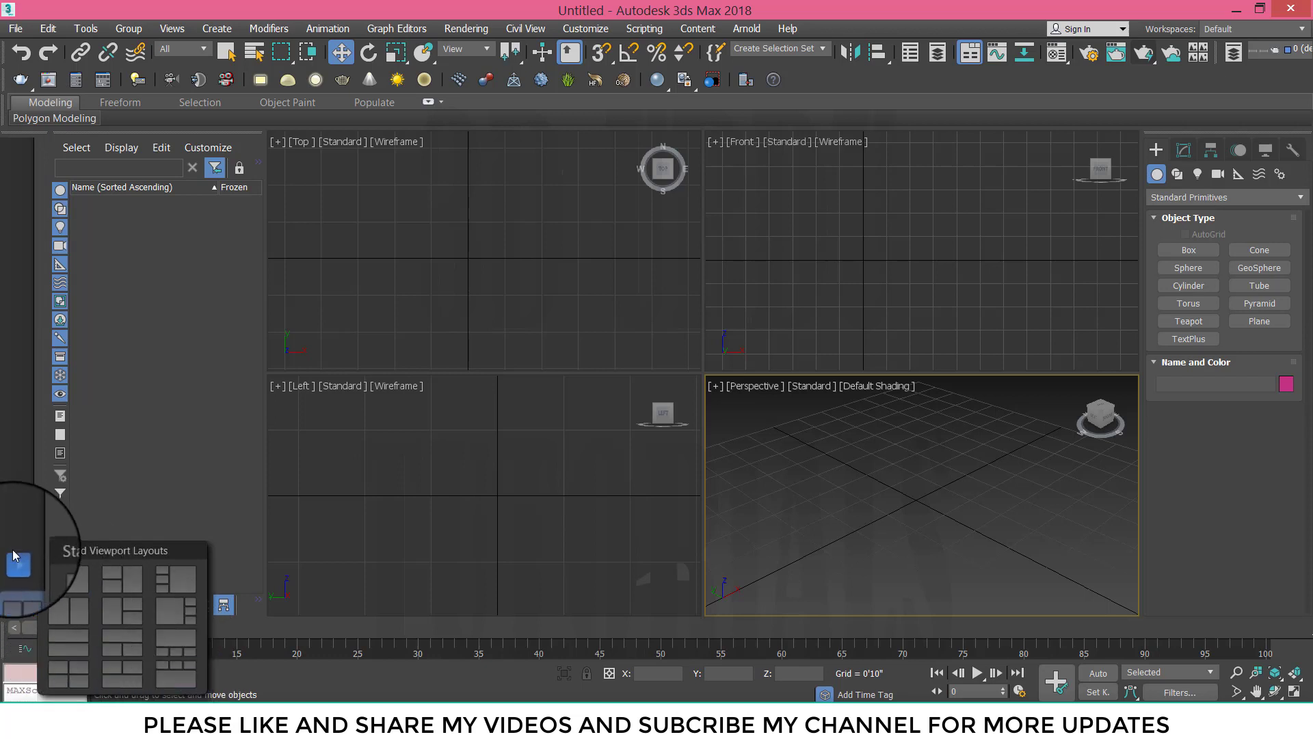
{"action": "left_click", "coordinate": [15, 560]}
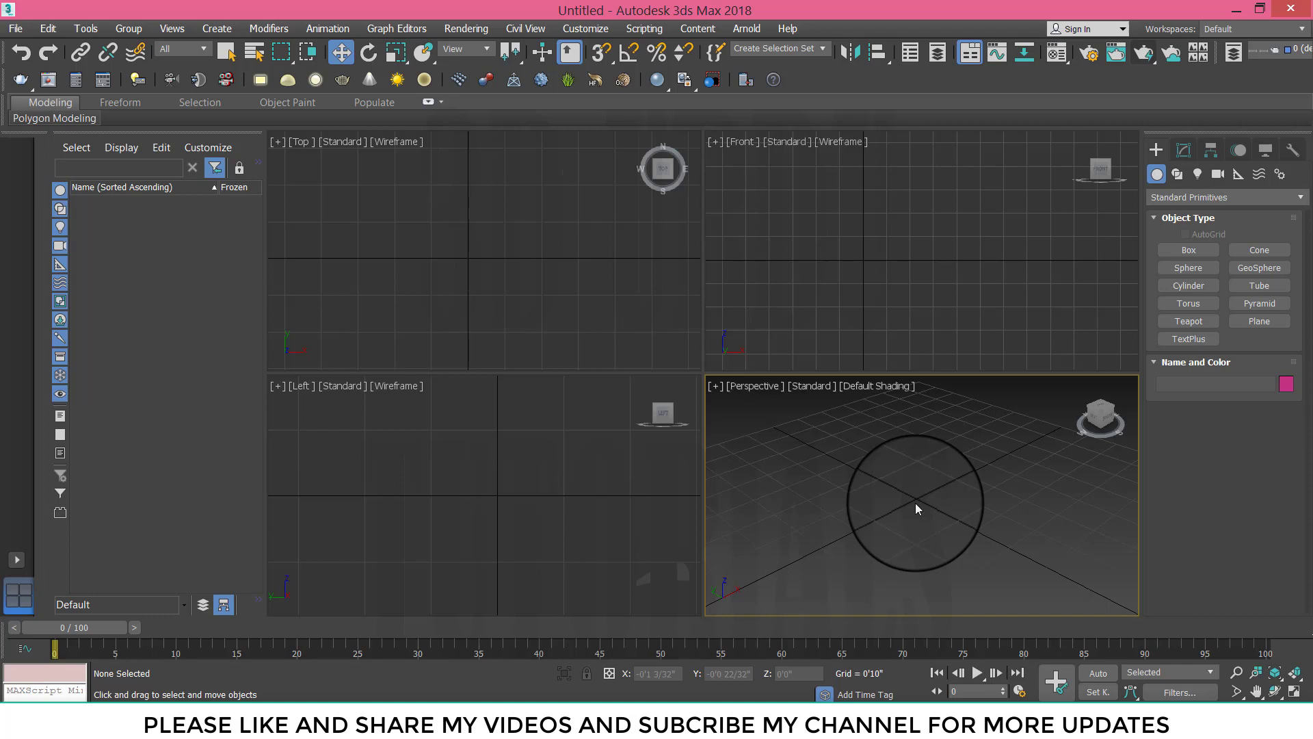
{"action": "left_click", "coordinate": [1177, 173]}
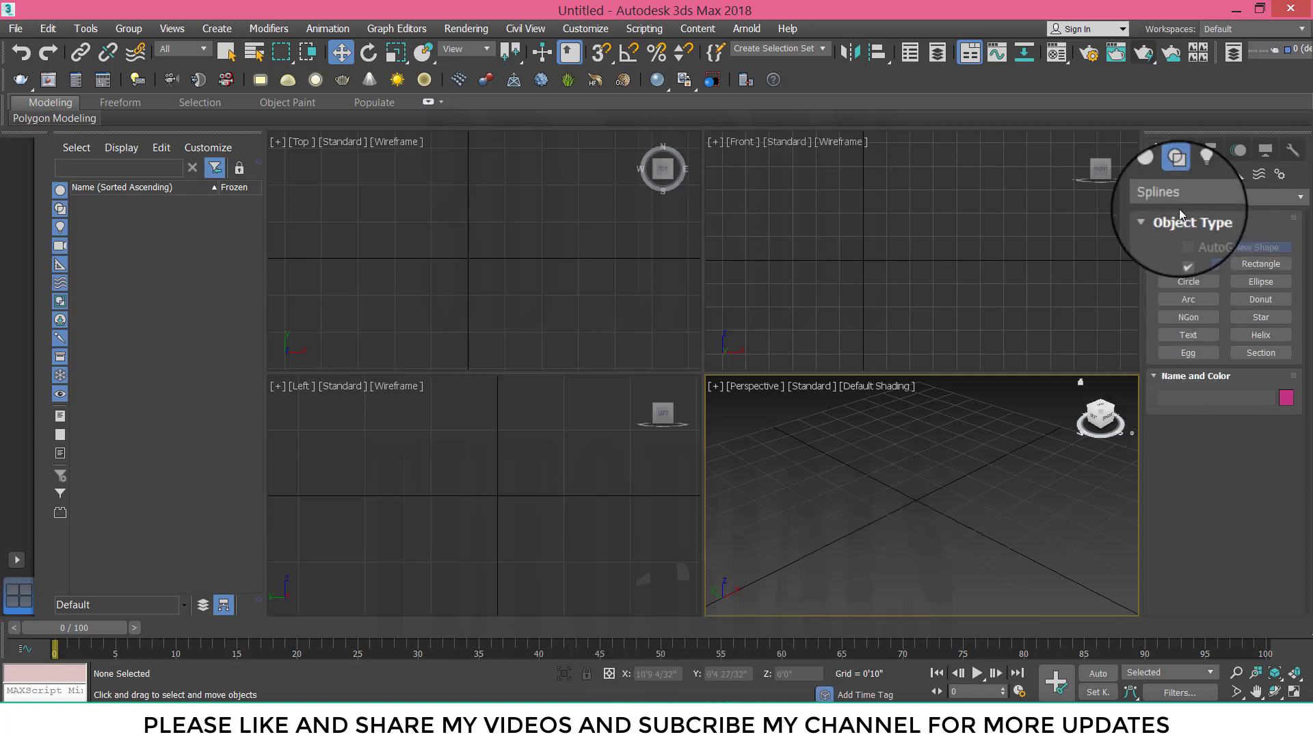
Create a teapot at the grid centre in Perspective and switch to Select and Move.
{"action": "left_click", "coordinate": [1156, 174]}
{"action": "left_click", "coordinate": [1191, 326]}
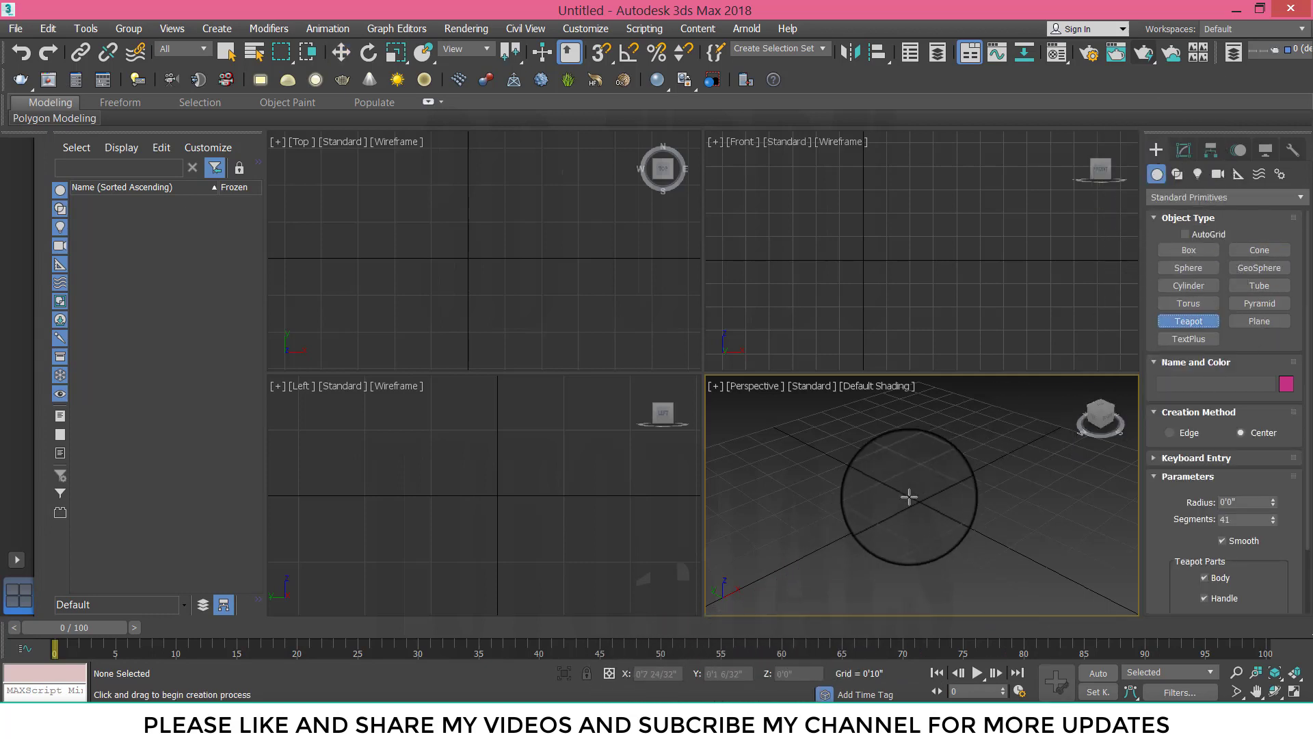
{"action": "left_click_drag", "start_coordinate": [889, 522], "coordinate": [912, 540]}
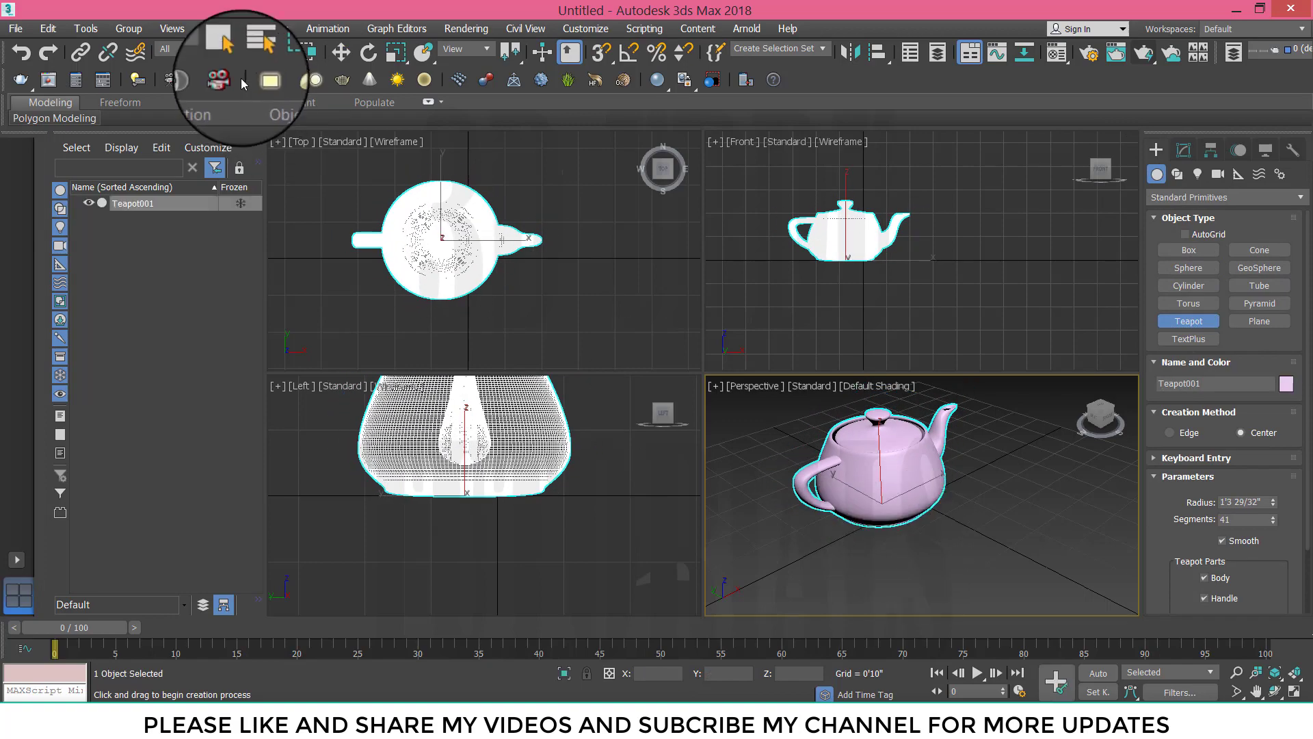
{"action": "left_click", "coordinate": [341, 52]}
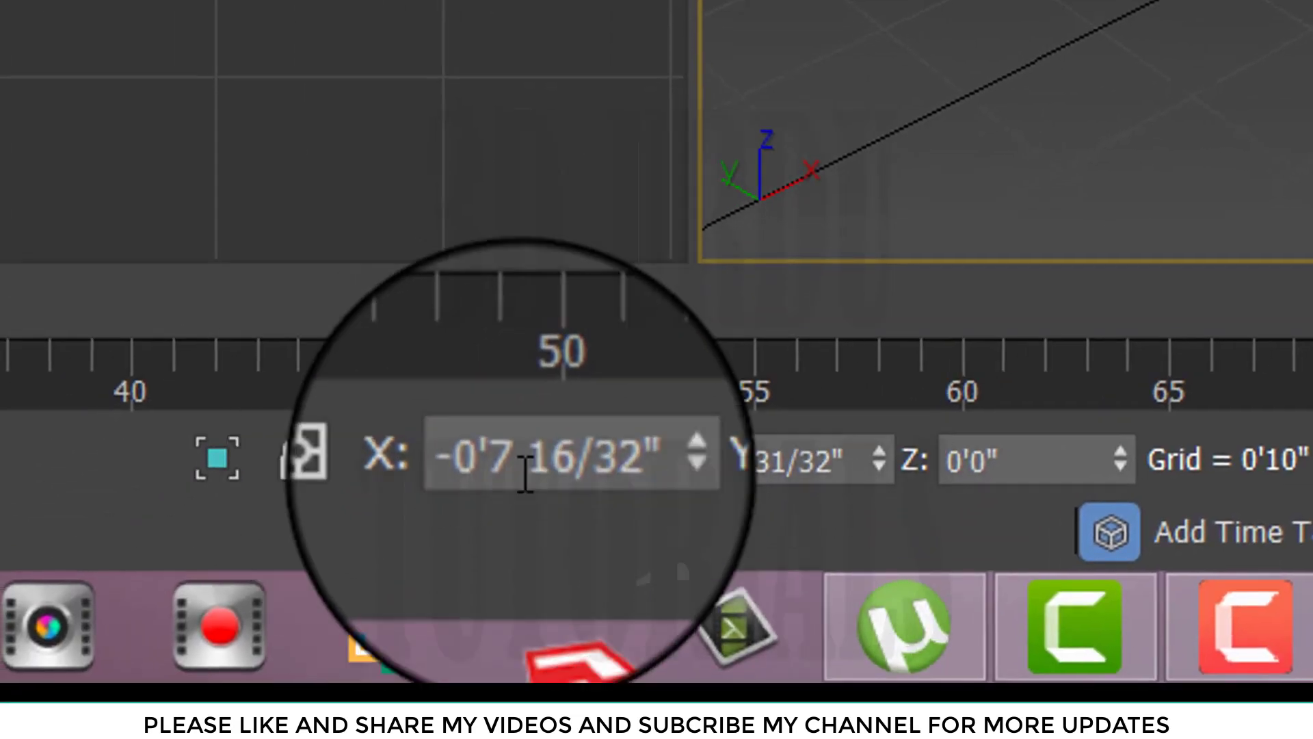
Enter 0 in the teapot's X, Y and Z transform type-in fields.
{"action": "double_click", "coordinate": [621, 459]}
{"action": "type", "text": "0"}
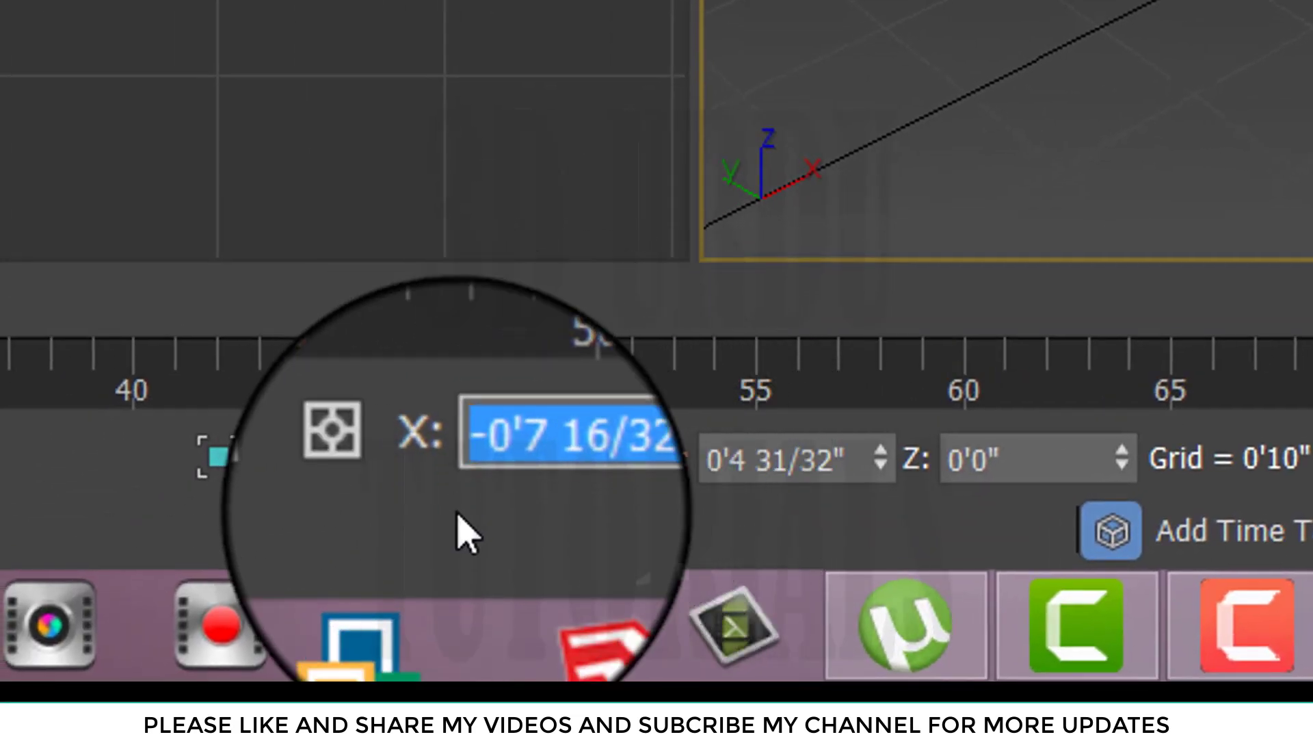
{"action": "double_click", "coordinate": [867, 454]}
{"action": "type", "text": "0"}
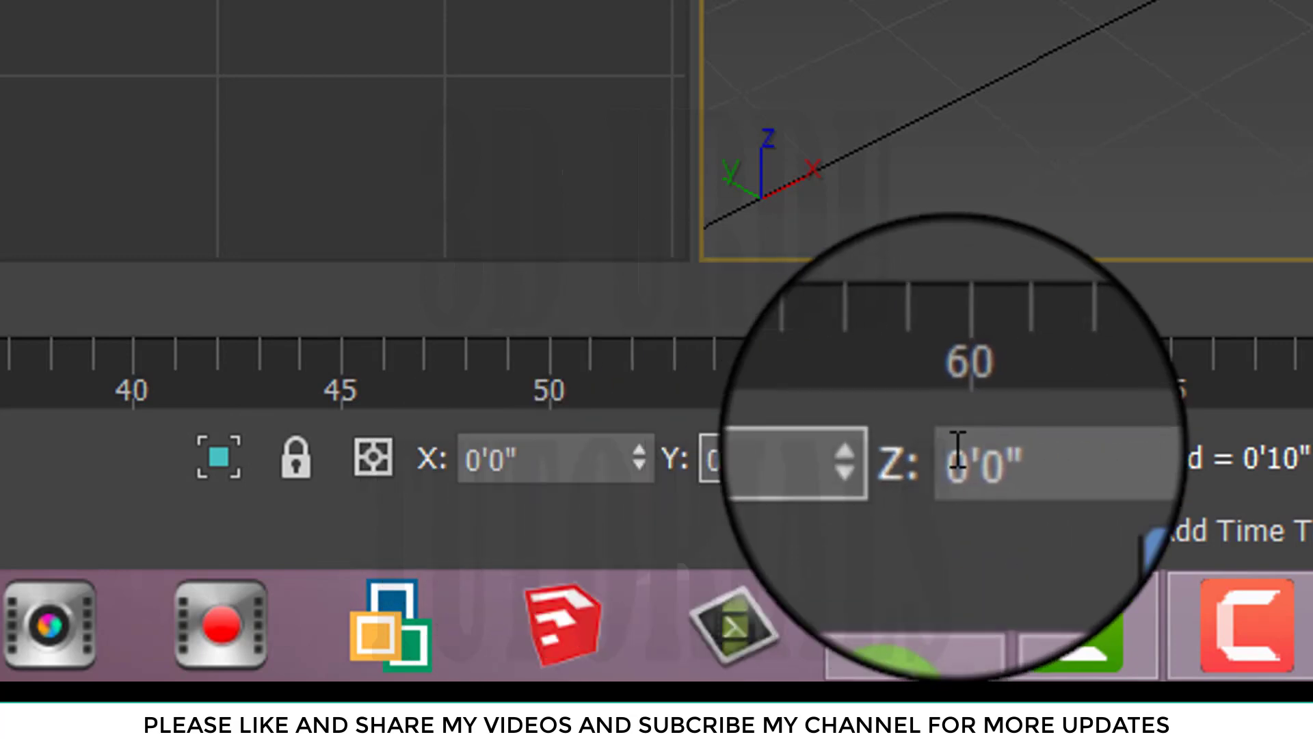
{"action": "double_click", "coordinate": [985, 455]}
{"action": "type", "text": "0"}
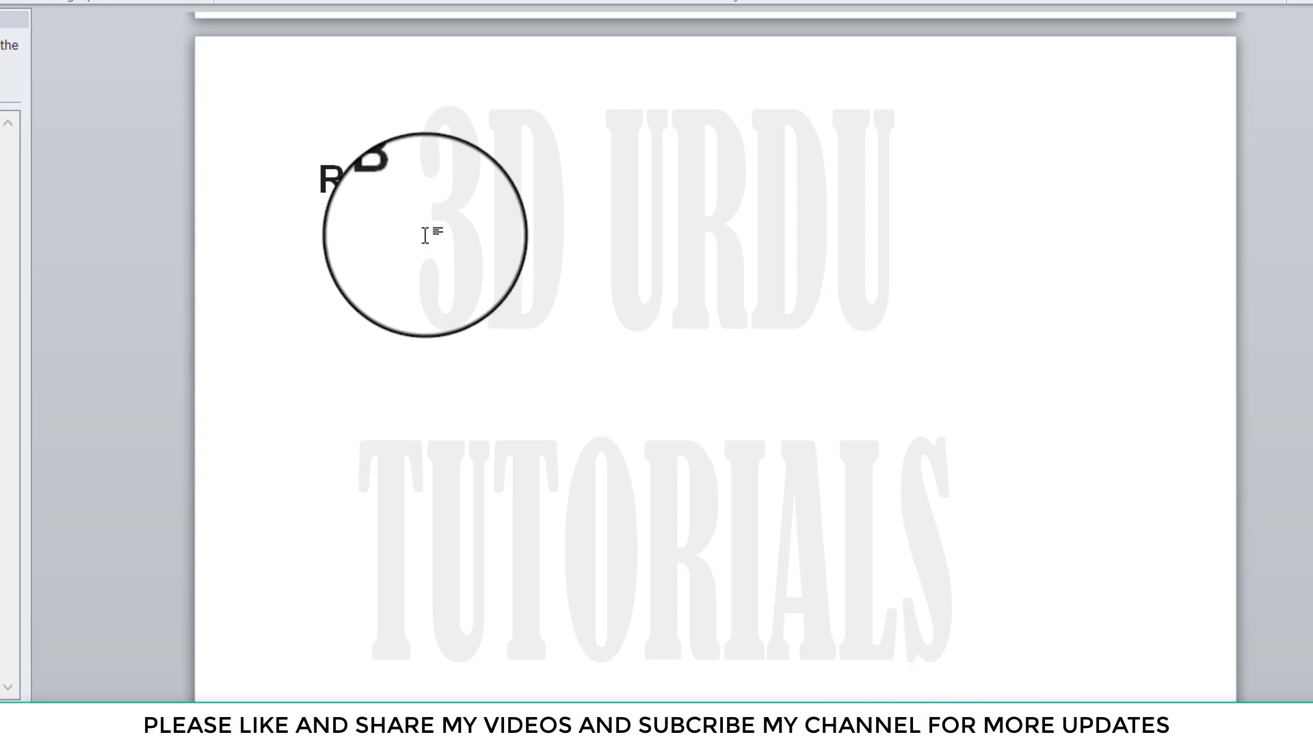
Space out the R G B heading and list RED X, GREEN Y, BLUE Z.
{"action": "left_click", "coordinate": [345, 179]}
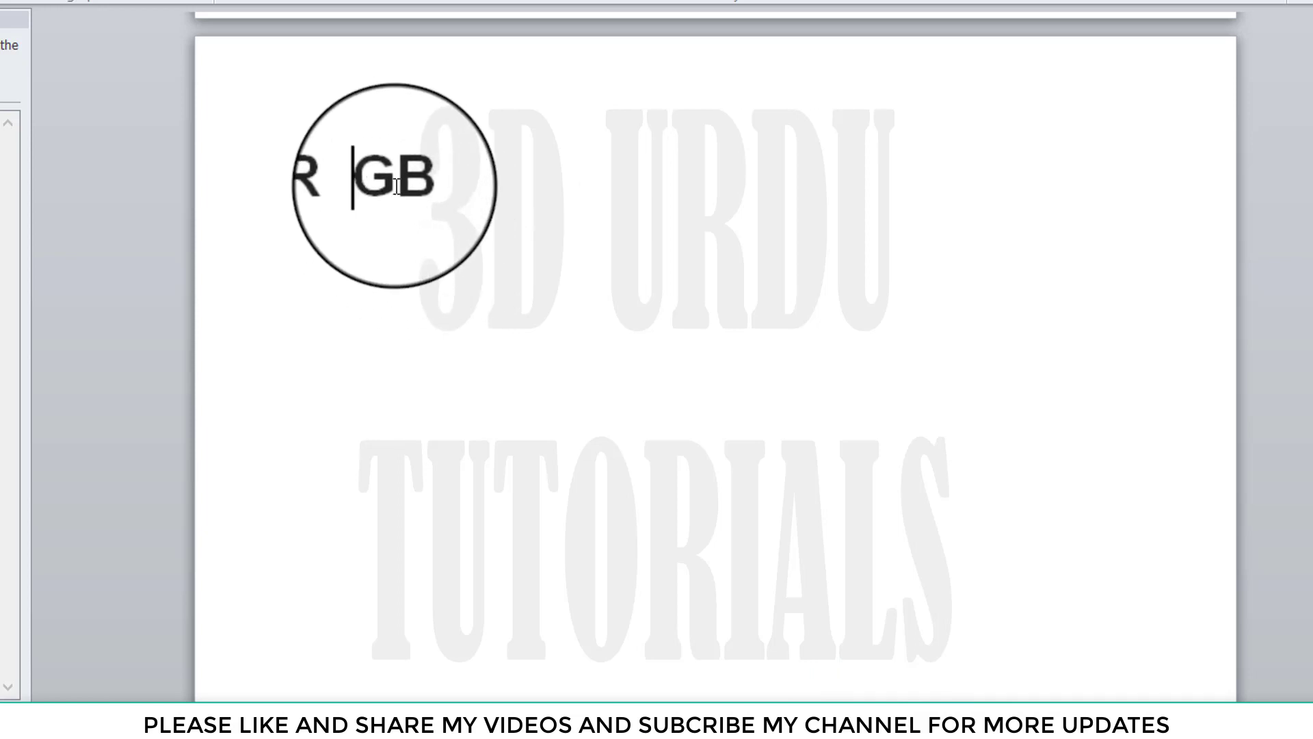
{"action": "left_click", "coordinate": [401, 182]}
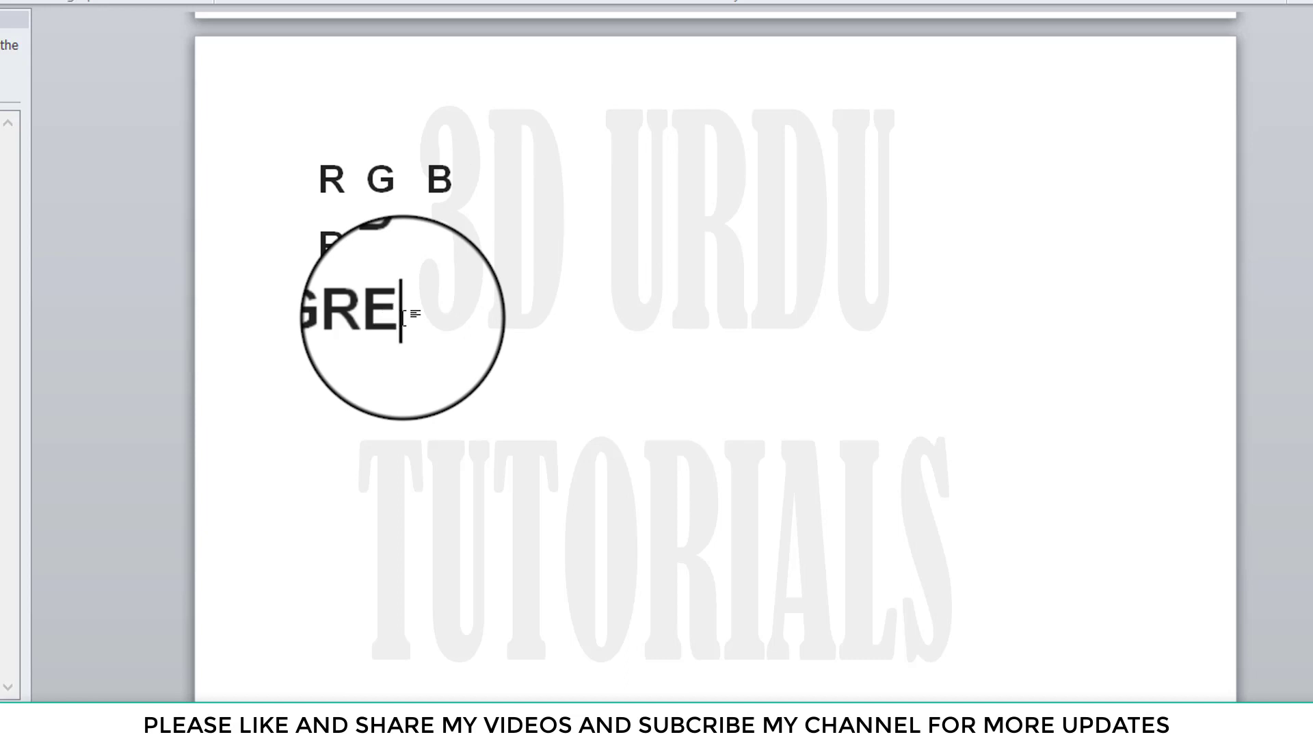
{"action": "key", "text": "Return"}
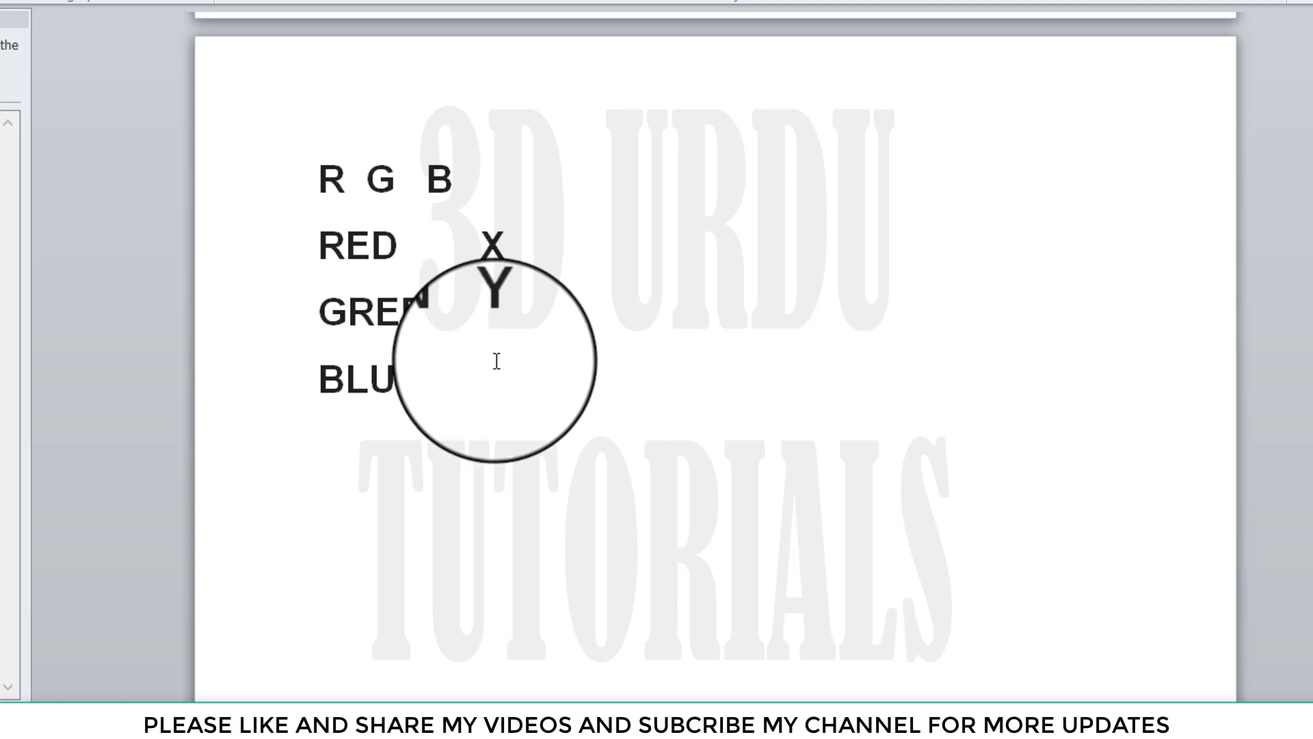
{"action": "left_click", "coordinate": [480, 380]}
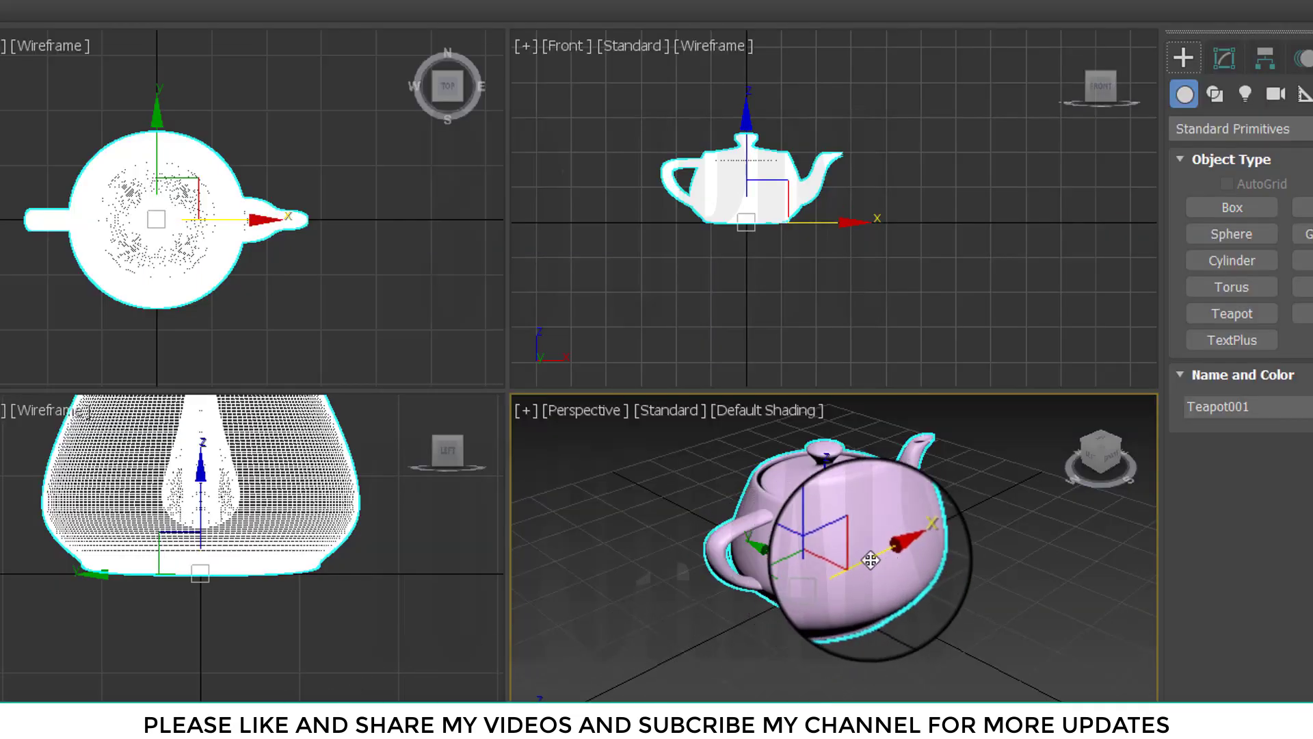
Drag the teapot along its X, Y and Z gizmo axes, ending near its start.
{"action": "mouse_move", "coordinate": [873, 556]}
{"action": "left_mouse_down"}
{"action": "mouse_move", "coordinate": [774, 607]}
{"action": "mouse_move", "coordinate": [972, 545]}
{"action": "mouse_move", "coordinate": [797, 624]}
{"action": "mouse_move", "coordinate": [835, 581]}
{"action": "mouse_move", "coordinate": [801, 591]}
{"action": "left_mouse_up"}
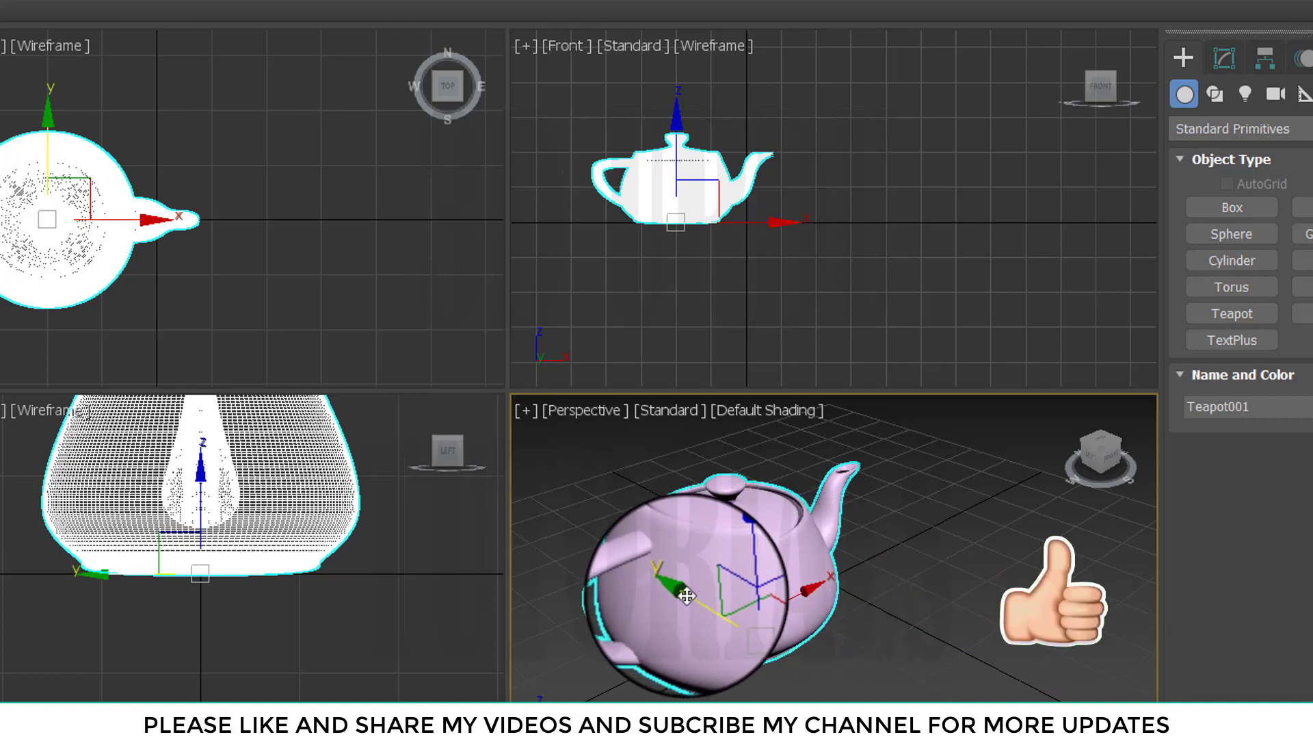
{"action": "mouse_move", "coordinate": [685, 594]}
{"action": "left_mouse_down"}
{"action": "mouse_move", "coordinate": [648, 549]}
{"action": "mouse_move", "coordinate": [567, 519]}
{"action": "mouse_move", "coordinate": [848, 609]}
{"action": "mouse_move", "coordinate": [684, 493]}
{"action": "mouse_move", "coordinate": [843, 655]}
{"action": "mouse_move", "coordinate": [715, 521]}
{"action": "mouse_move", "coordinate": [746, 533]}
{"action": "mouse_move", "coordinate": [749, 490]}
{"action": "mouse_move", "coordinate": [914, 656]}
{"action": "left_mouse_up"}
{"action": "mouse_move", "coordinate": [758, 503]}
{"action": "left_mouse_down"}
{"action": "mouse_move", "coordinate": [769, 530]}
{"action": "mouse_move", "coordinate": [726, 575]}
{"action": "mouse_move", "coordinate": [742, 580]}
{"action": "left_mouse_up"}
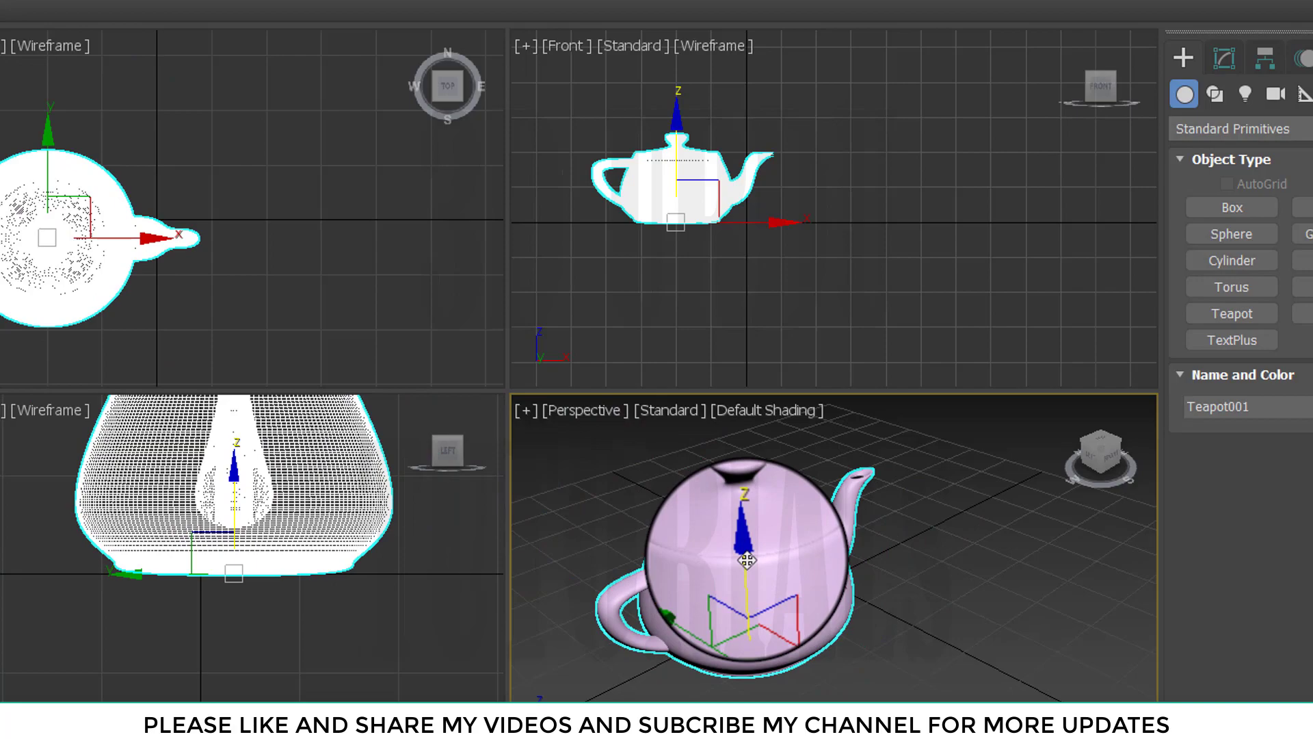
{"action": "mouse_move", "coordinate": [746, 559]}
{"action": "left_mouse_down"}
{"action": "mouse_move", "coordinate": [794, 685]}
{"action": "mouse_move", "coordinate": [706, 499]}
{"action": "mouse_move", "coordinate": [753, 580]}
{"action": "mouse_move", "coordinate": [785, 602]}
{"action": "mouse_move", "coordinate": [707, 444]}
{"action": "mouse_move", "coordinate": [785, 629]}
{"action": "mouse_move", "coordinate": [688, 484]}
{"action": "mouse_move", "coordinate": [777, 629]}
{"action": "mouse_move", "coordinate": [767, 519]}
{"action": "mouse_move", "coordinate": [779, 551]}
{"action": "mouse_move", "coordinate": [748, 463]}
{"action": "mouse_move", "coordinate": [810, 628]}
{"action": "mouse_move", "coordinate": [725, 373]}
{"action": "mouse_move", "coordinate": [806, 602]}
{"action": "mouse_move", "coordinate": [715, 416]}
{"action": "mouse_move", "coordinate": [753, 492]}
{"action": "mouse_move", "coordinate": [741, 463]}
{"action": "mouse_move", "coordinate": [768, 466]}
{"action": "mouse_move", "coordinate": [718, 474]}
{"action": "mouse_move", "coordinate": [791, 572]}
{"action": "mouse_move", "coordinate": [786, 602]}
{"action": "mouse_move", "coordinate": [778, 498]}
{"action": "left_mouse_up"}
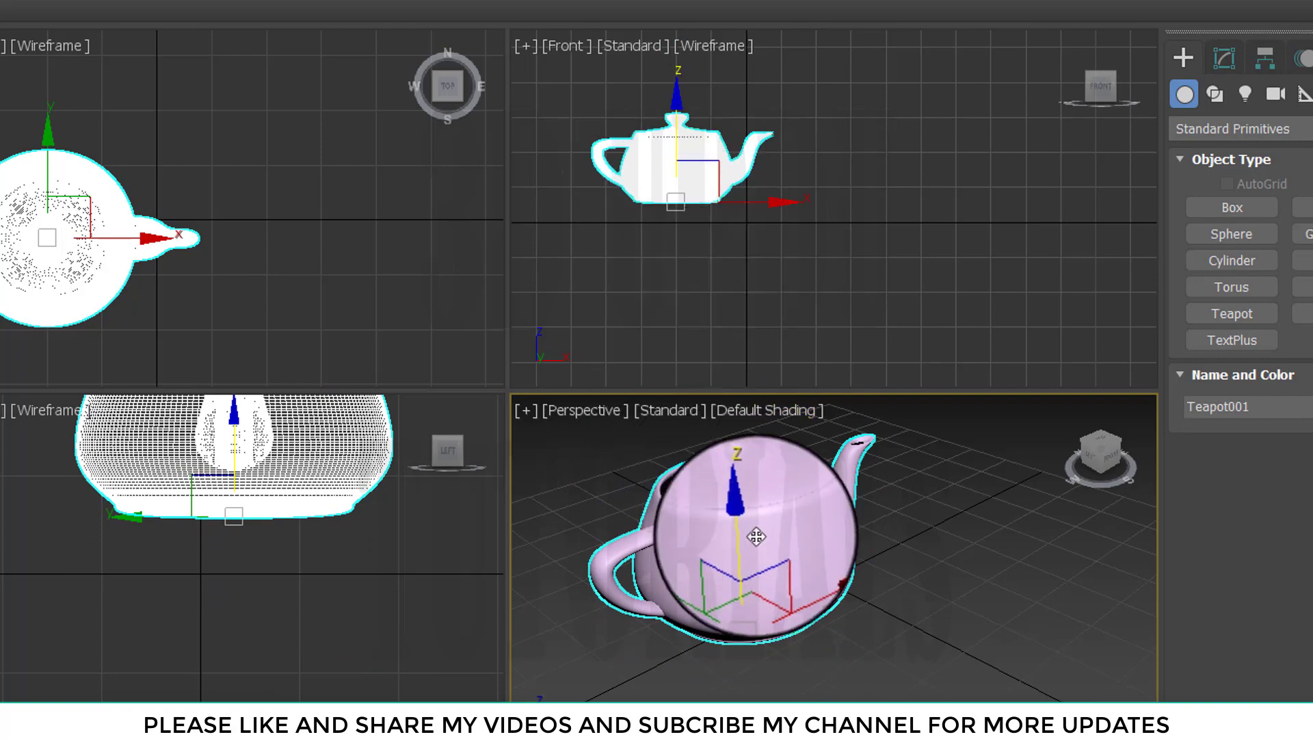
{"action": "mouse_move", "coordinate": [740, 542]}
{"action": "left_mouse_down"}
{"action": "mouse_move", "coordinate": [679, 470]}
{"action": "mouse_move", "coordinate": [821, 630]}
{"action": "mouse_move", "coordinate": [805, 557]}
{"action": "mouse_move", "coordinate": [814, 500]}
{"action": "mouse_move", "coordinate": [780, 557]}
{"action": "mouse_move", "coordinate": [786, 544]}
{"action": "left_mouse_up"}
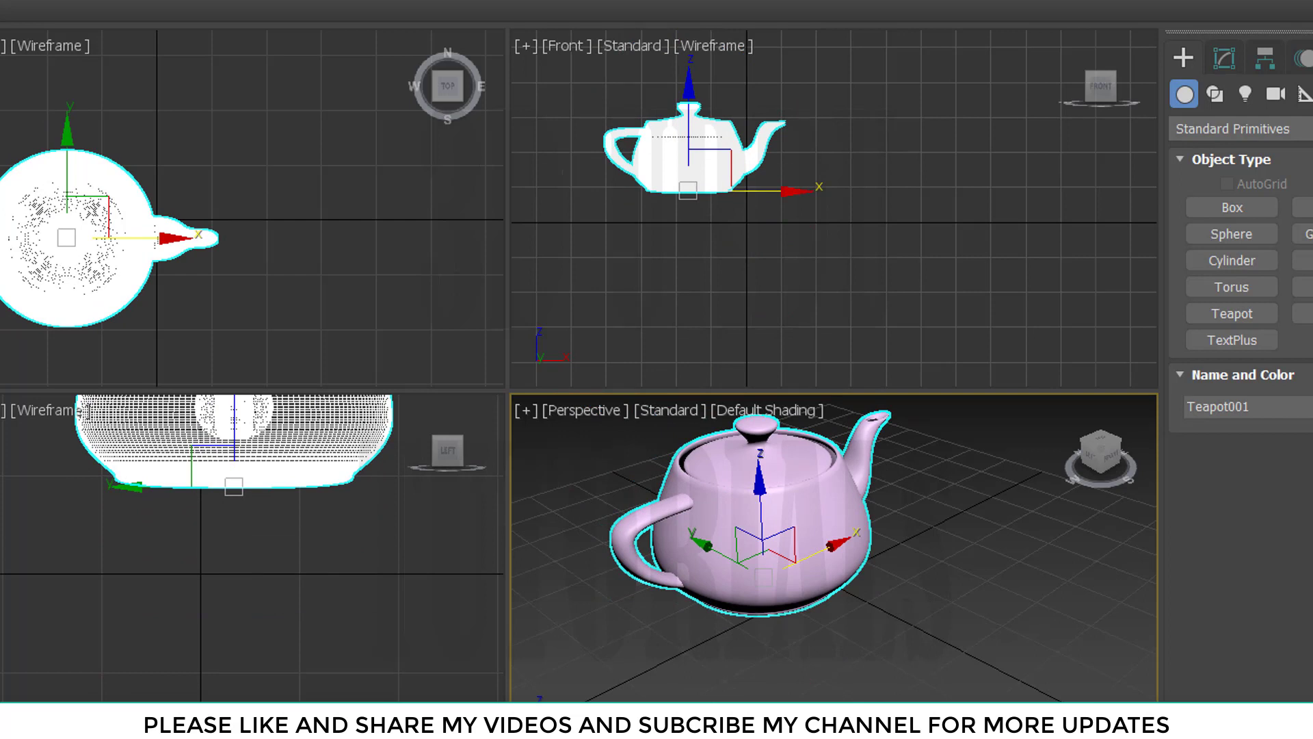
{"action": "mouse_move", "coordinate": [787, 544]}
{"action": "left_mouse_down"}
{"action": "mouse_move", "coordinate": [837, 509]}
{"action": "mouse_move", "coordinate": [823, 501]}
{"action": "left_mouse_up"}
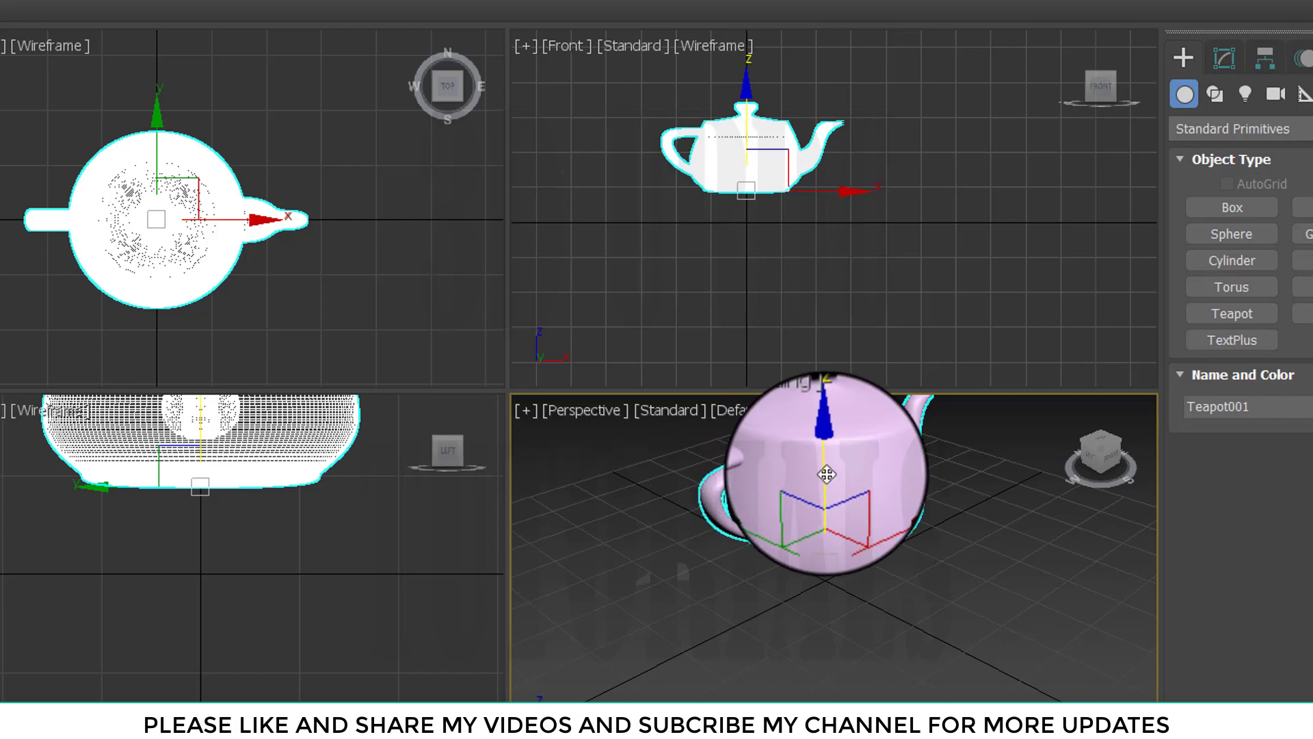
{"action": "left_click_drag", "start_coordinate": [826, 470], "coordinate": [801, 586]}
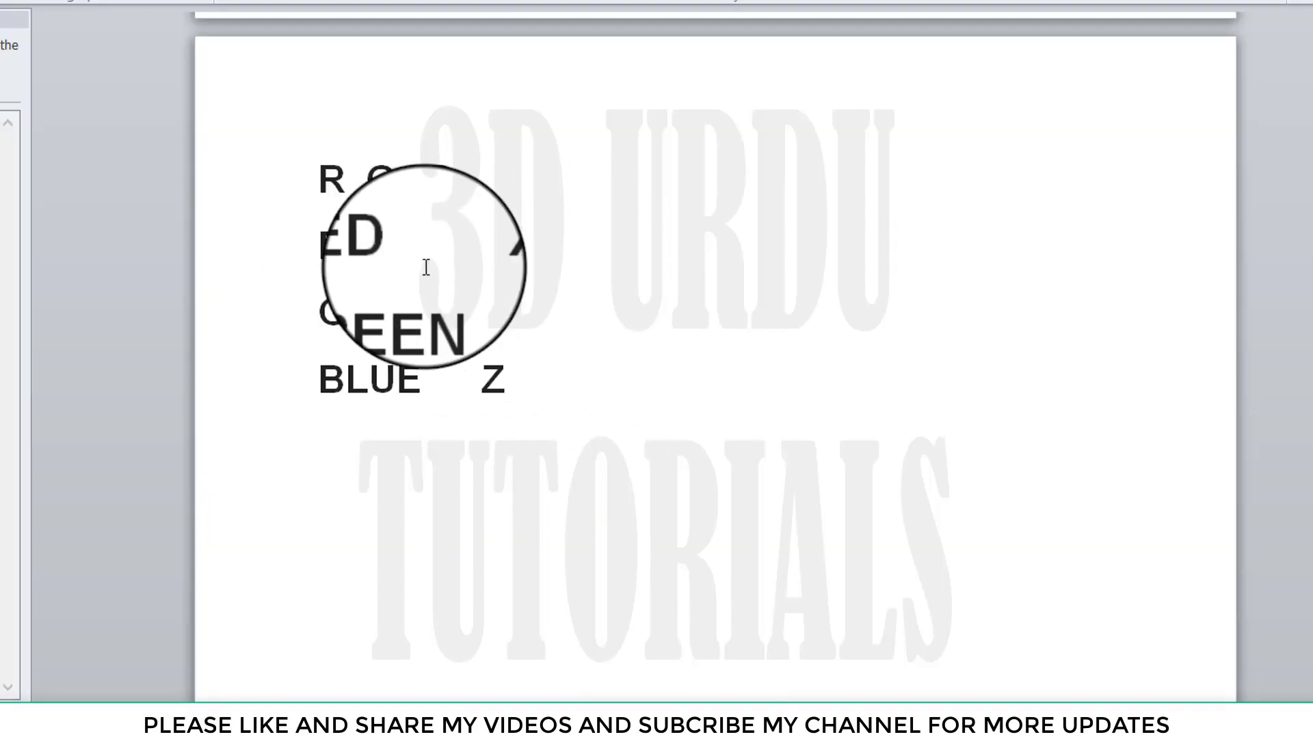
{"action": "mouse_move", "coordinate": [545, 234]}
{"action": "left_mouse_down"}
{"action": "mouse_move", "coordinate": [486, 400]}
{"action": "mouse_move", "coordinate": [545, 376]}
{"action": "left_mouse_up"}
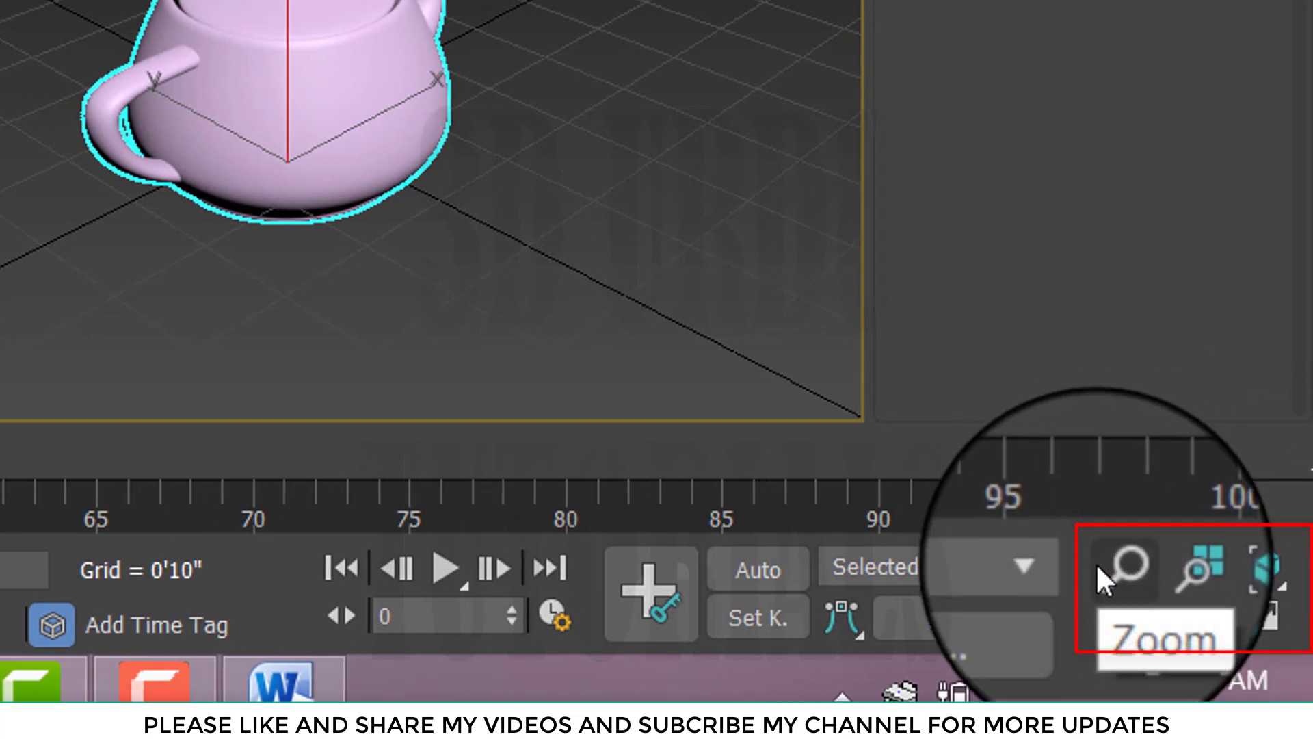
Zoom the Perspective view in, then zoom all four viewports out with Zoom All.
{"action": "left_click", "coordinate": [1114, 559]}
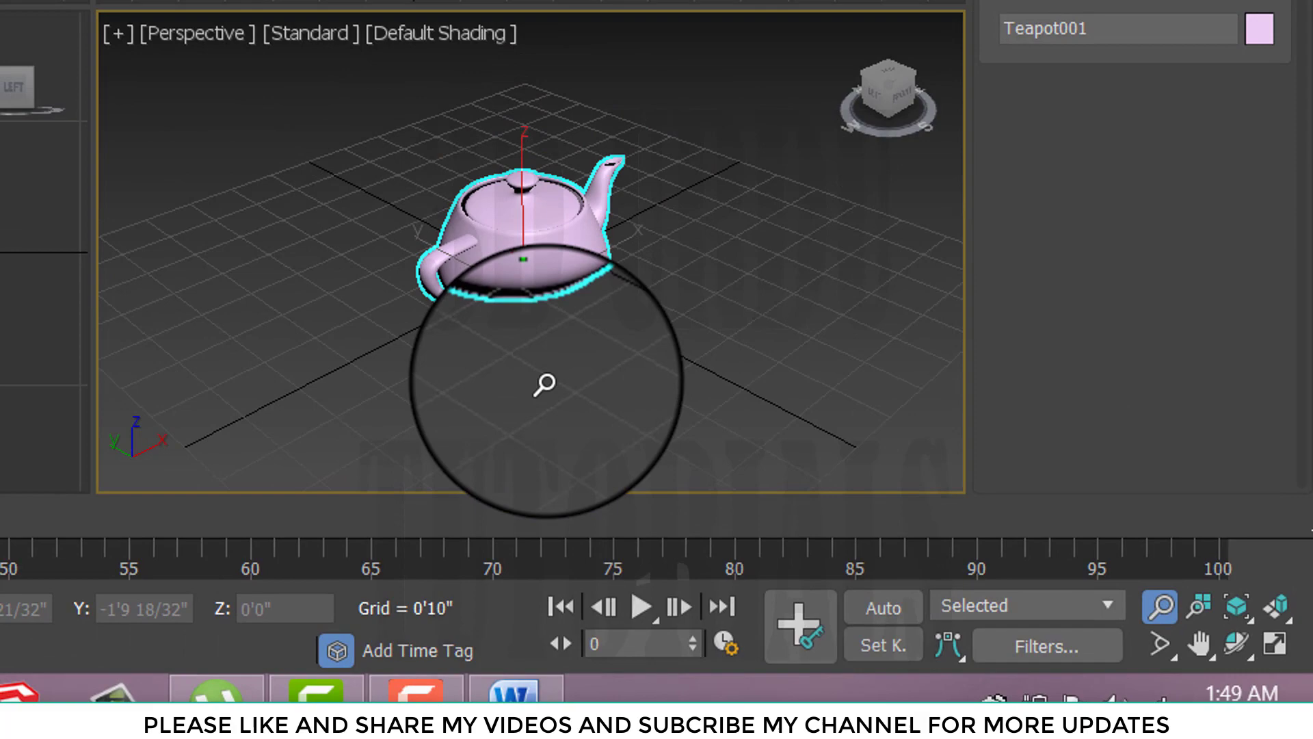
{"action": "mouse_move", "coordinate": [544, 385]}
{"action": "left_mouse_down"}
{"action": "mouse_move", "coordinate": [530, 170]}
{"action": "mouse_move", "coordinate": [522, 296]}
{"action": "mouse_move", "coordinate": [479, 4]}
{"action": "left_mouse_up"}
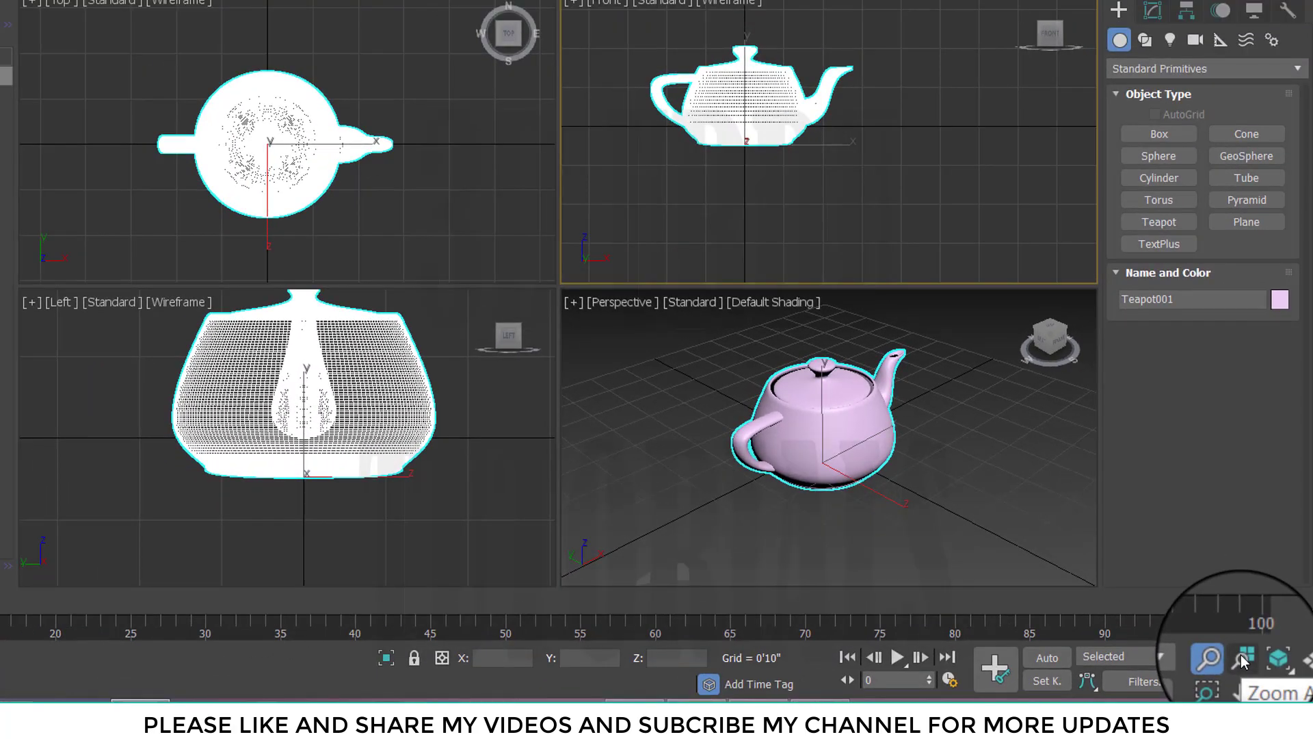
{"action": "left_click", "coordinate": [1243, 658]}
{"action": "mouse_move", "coordinate": [891, 469]}
{"action": "left_mouse_down"}
{"action": "mouse_move", "coordinate": [913, 519]}
{"action": "mouse_move", "coordinate": [894, 465]}
{"action": "left_mouse_up"}
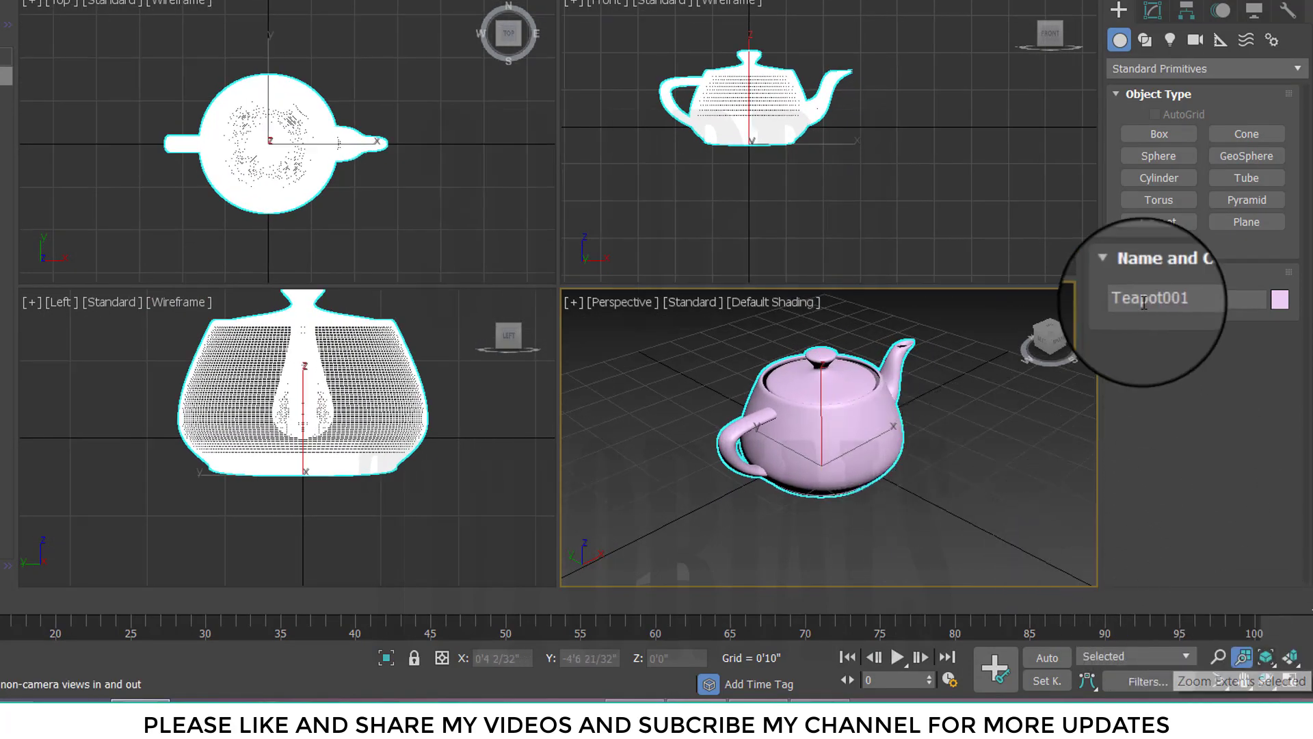
Create a yellow Teapot002 in Perspective and frame it with Zoom Extents Selected.
{"action": "left_click", "coordinate": [1160, 200]}
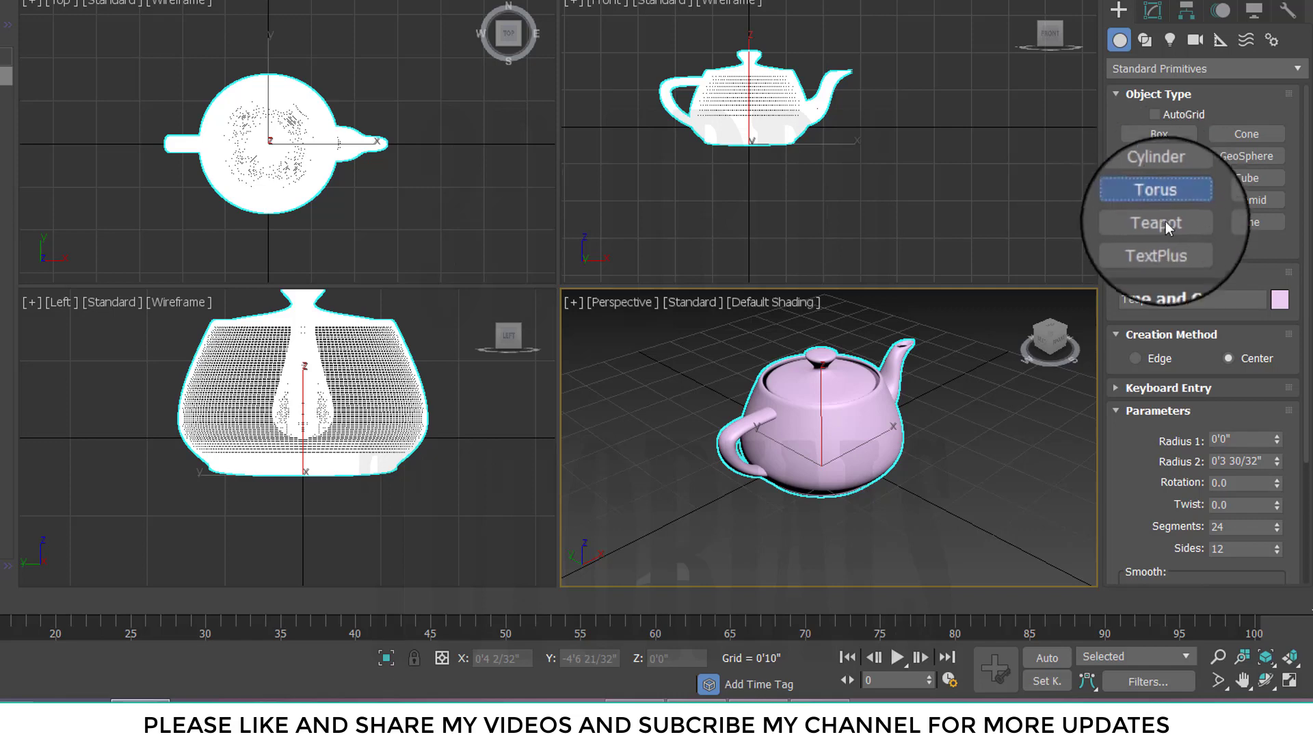
{"action": "left_click", "coordinate": [1159, 222]}
{"action": "left_click_drag", "start_coordinate": [610, 358], "coordinate": [624, 367]}
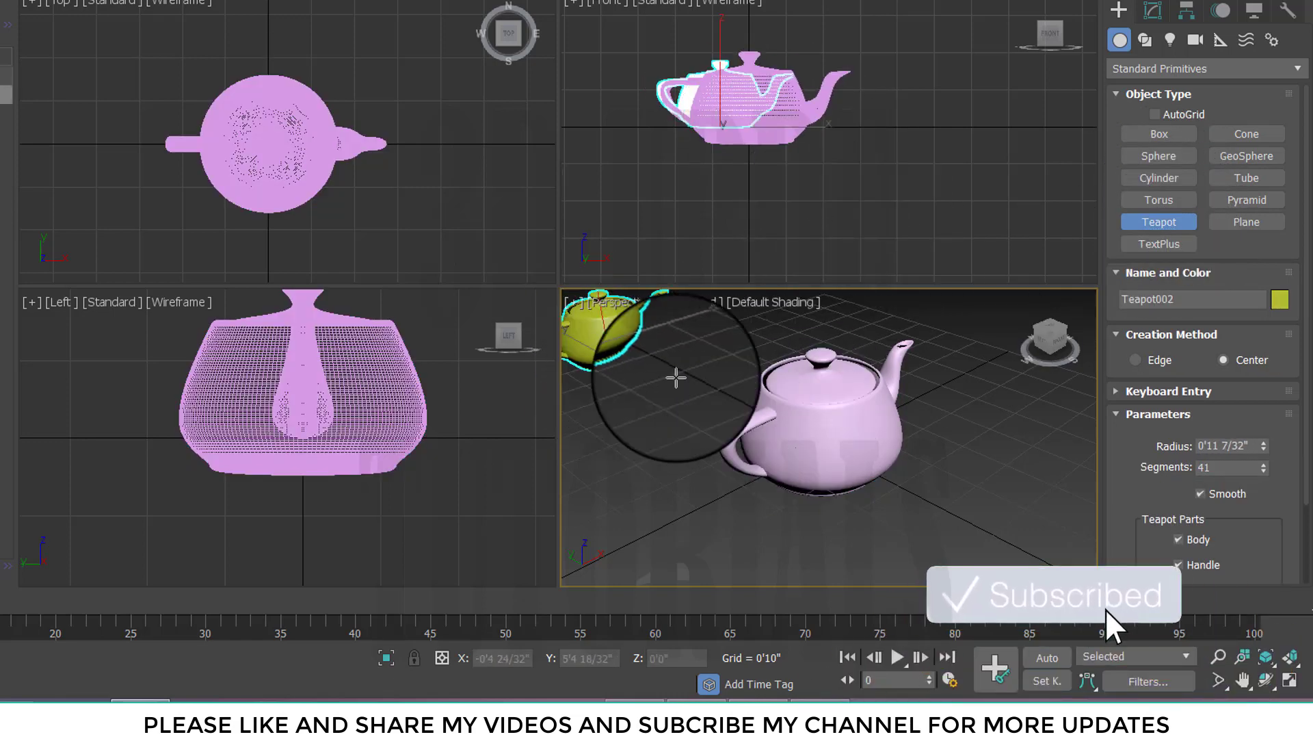
{"action": "left_click", "coordinate": [1271, 663]}
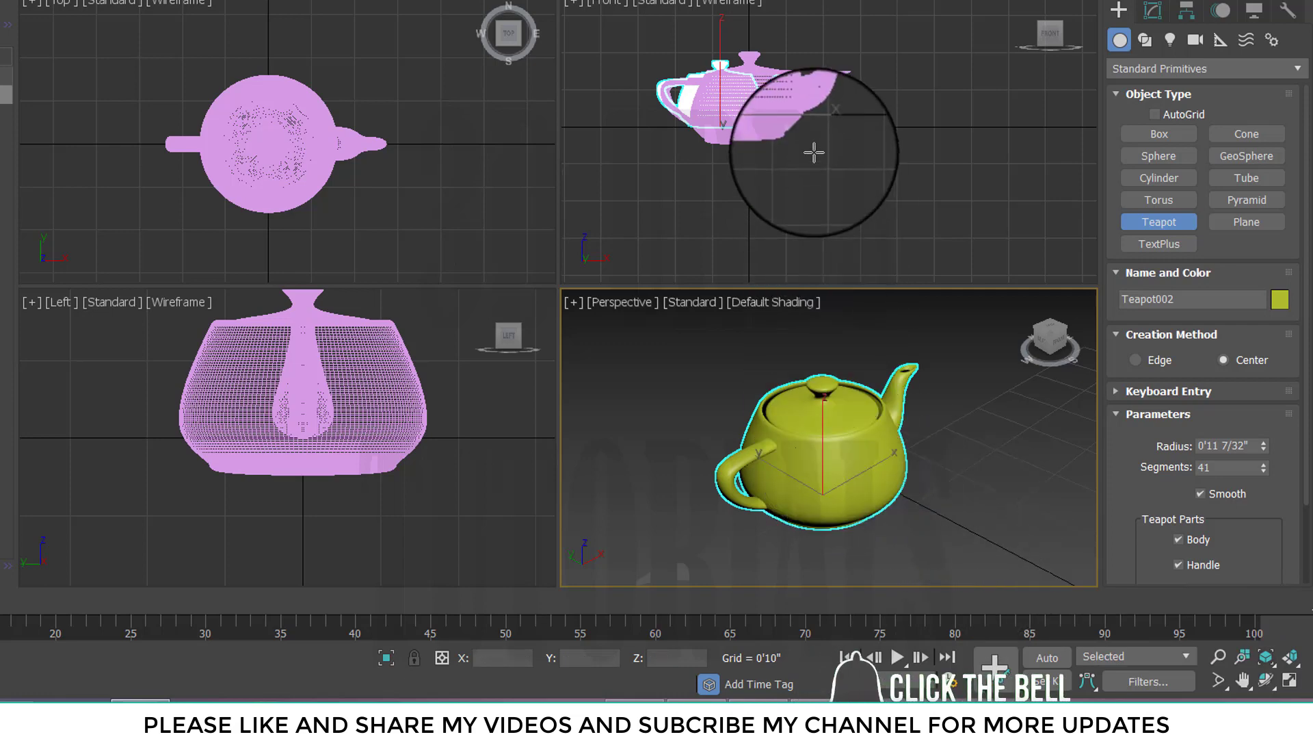
Activate the Front and Top viewports and reselect the pink teapot in Front.
{"action": "left_click", "coordinate": [793, 125]}
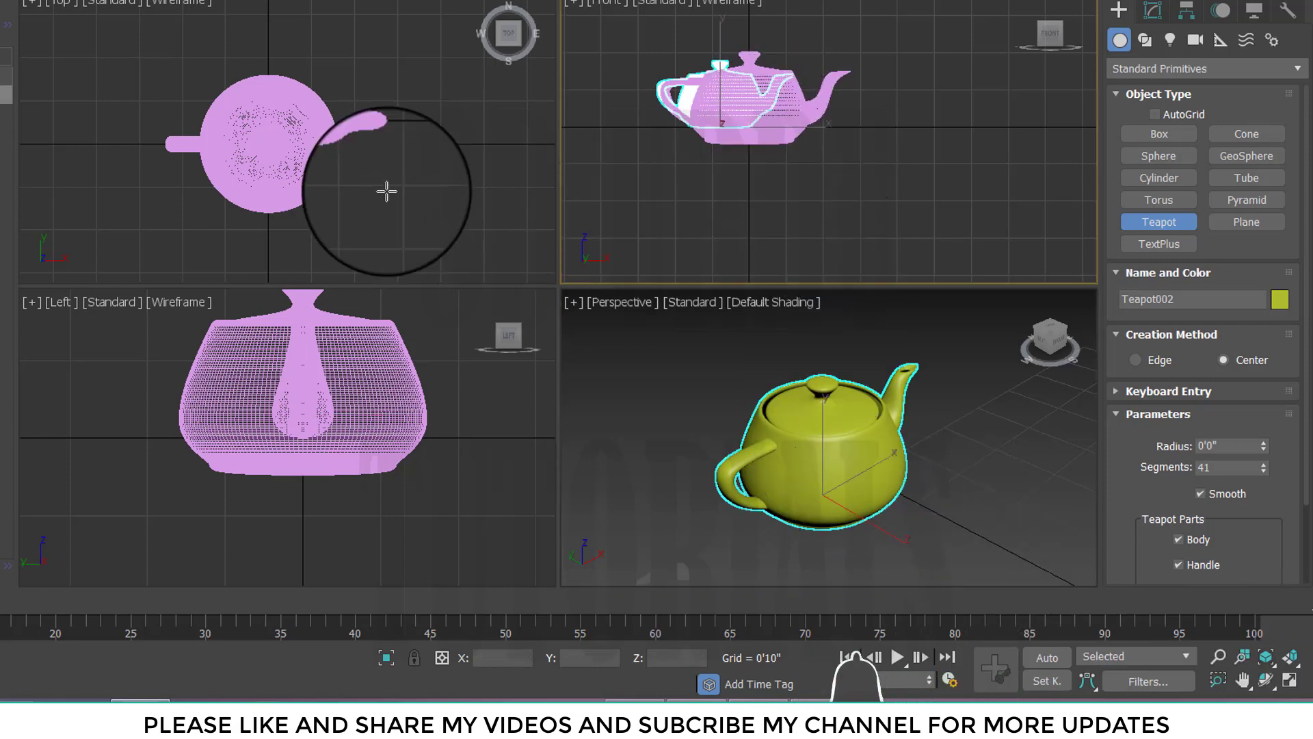
{"action": "left_click", "coordinate": [316, 162]}
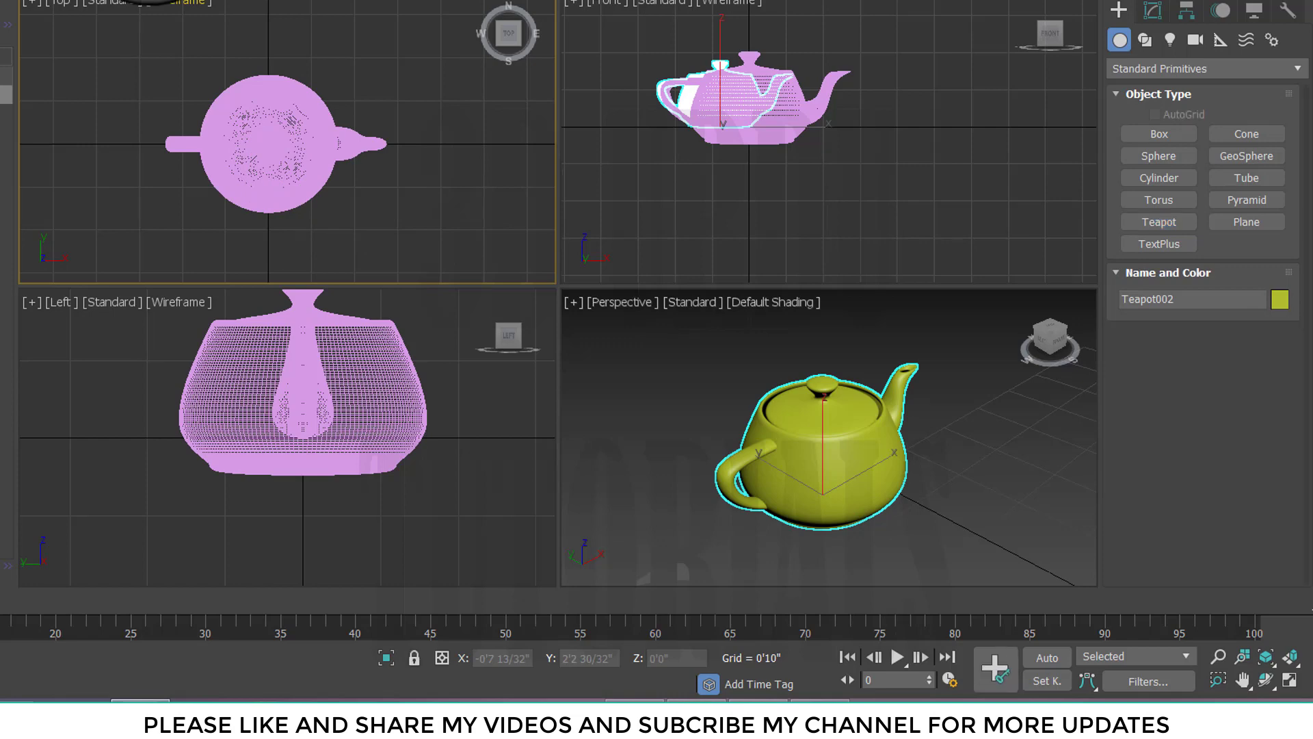
{"action": "left_click", "coordinate": [811, 146]}
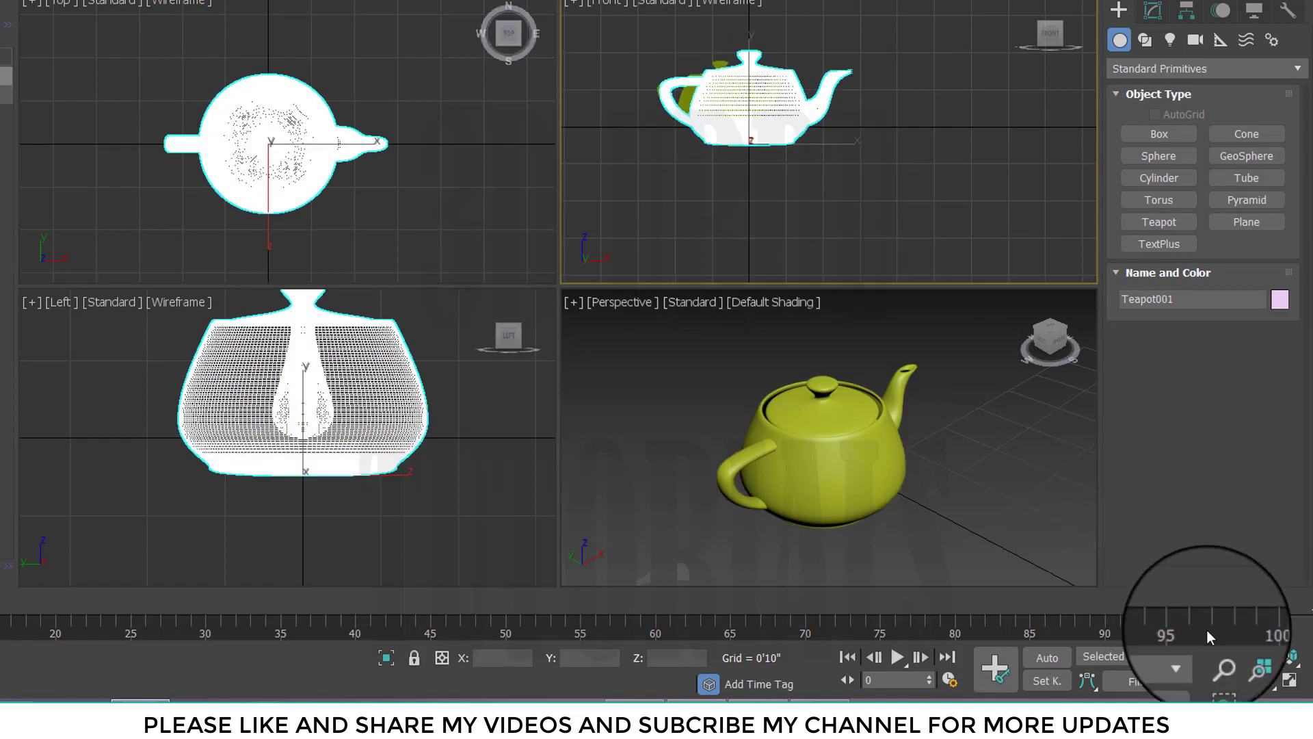
Frame the pink teapot in the Front and Perspective views.
{"action": "left_click", "coordinate": [1263, 658]}
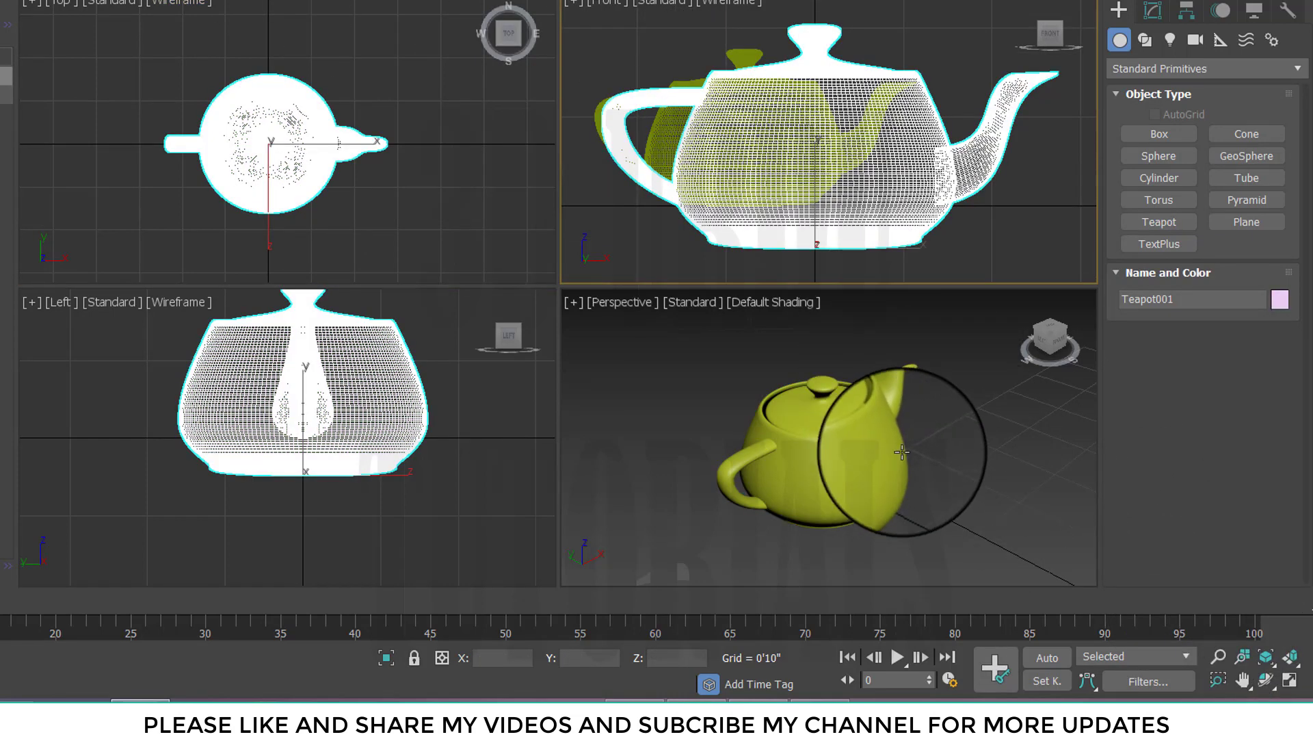
{"action": "left_click", "coordinate": [696, 413]}
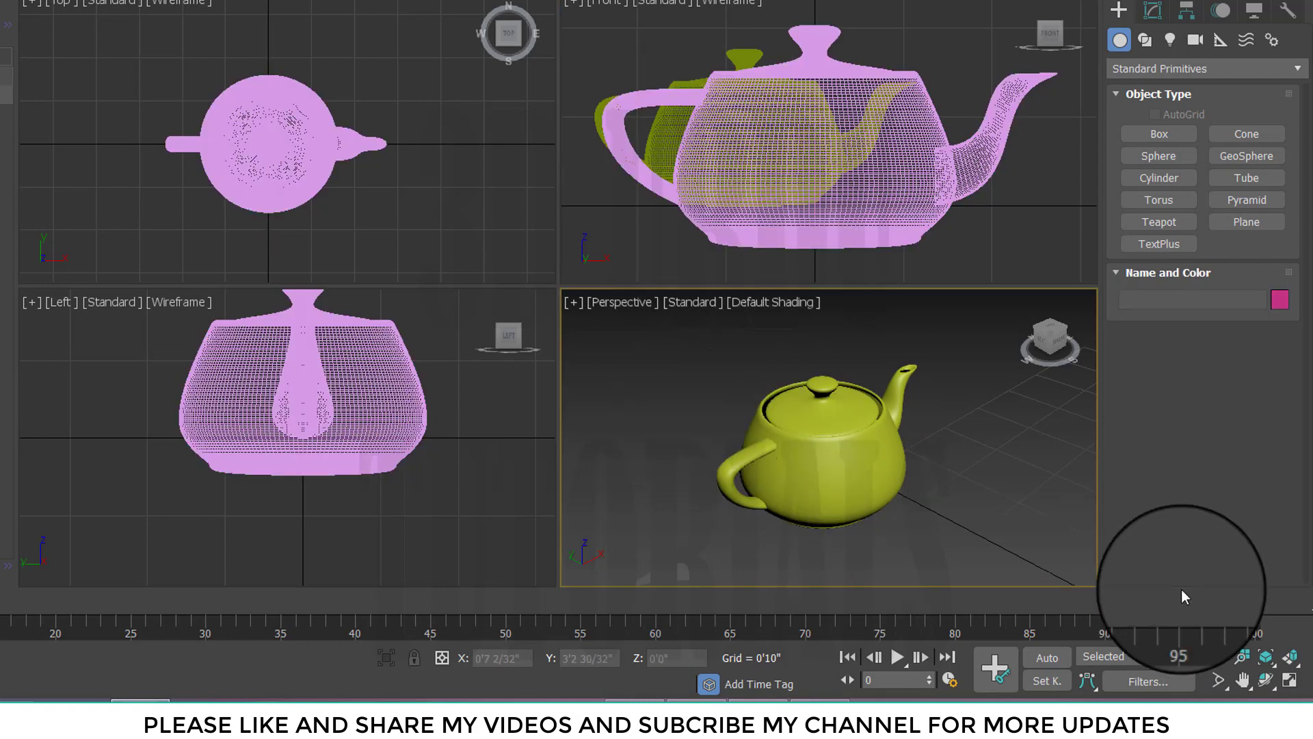
{"action": "left_click", "coordinate": [1266, 658]}
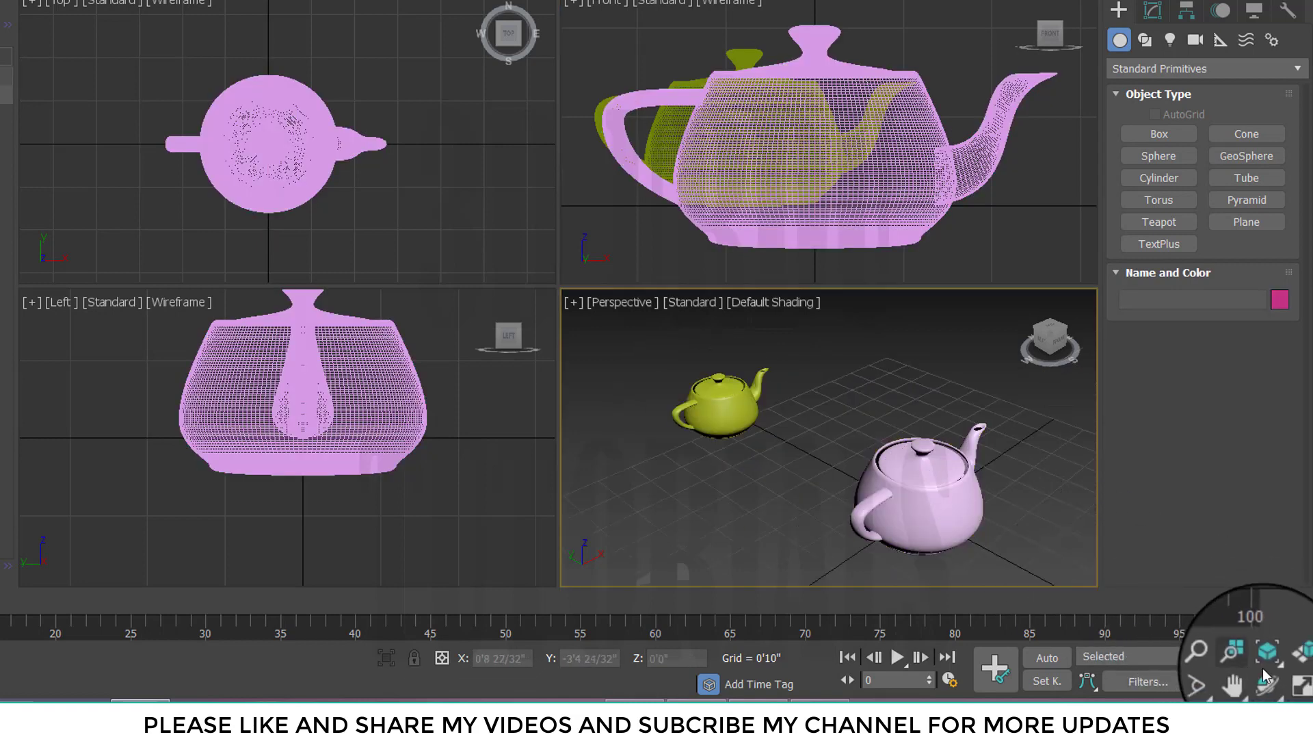
{"action": "left_click", "coordinate": [925, 498]}
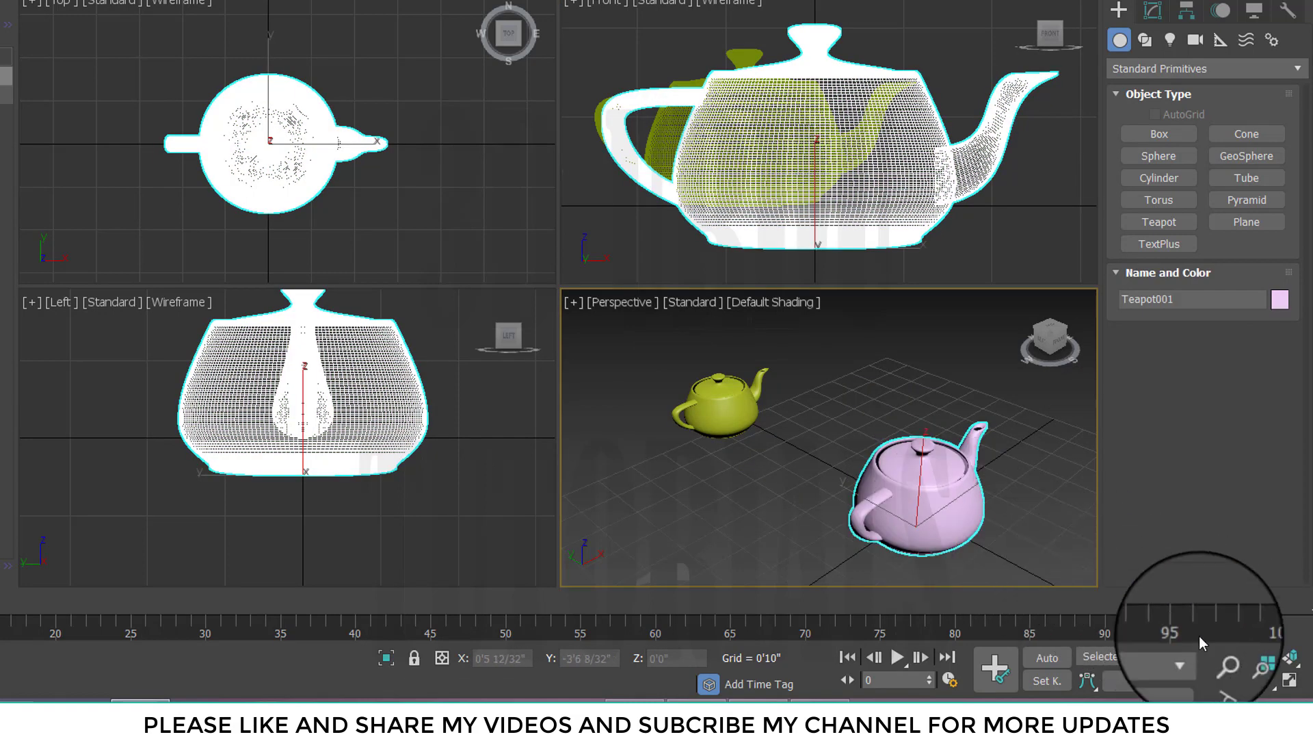
{"action": "left_click", "coordinate": [1265, 660]}
{"action": "scroll", "coordinate": [933, 508], "scroll_direction": "down", "scroll_amount": 3}
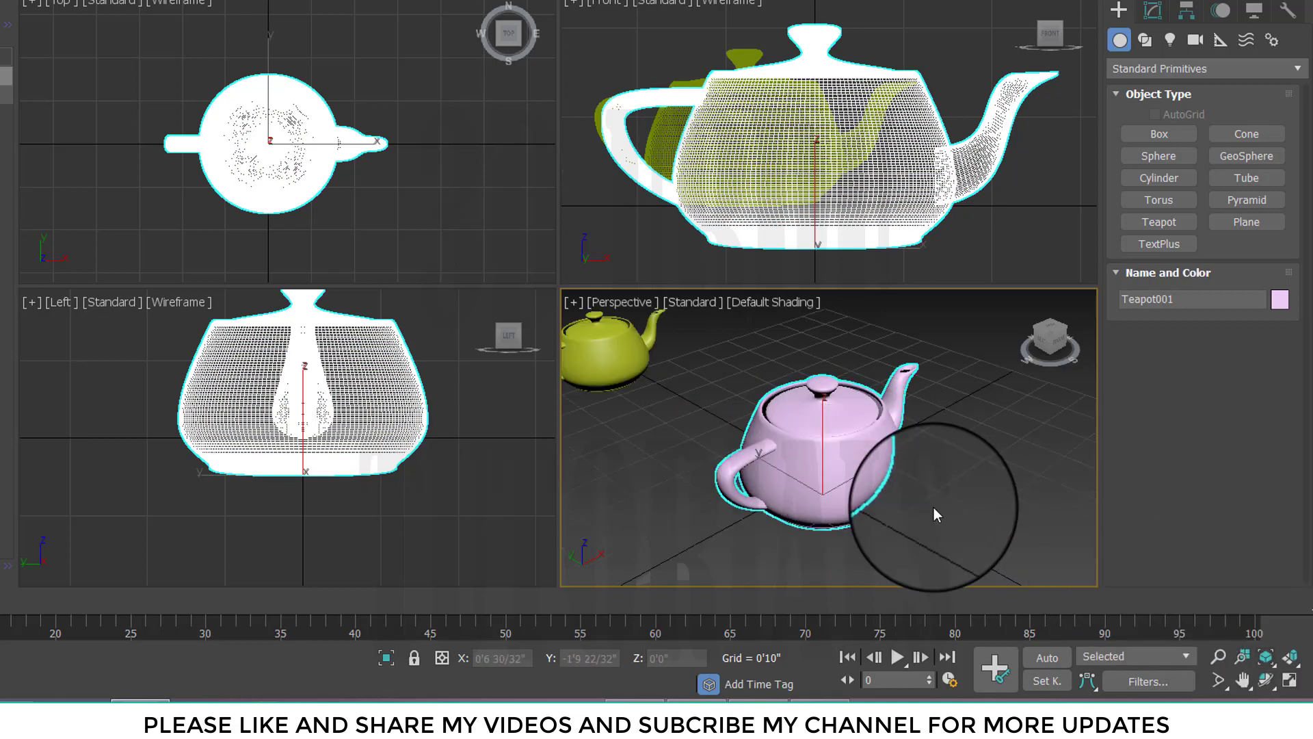
Frame each teapot in all viewports, then Ctrl-select both teapots together.
{"action": "left_click", "coordinate": [1289, 658]}
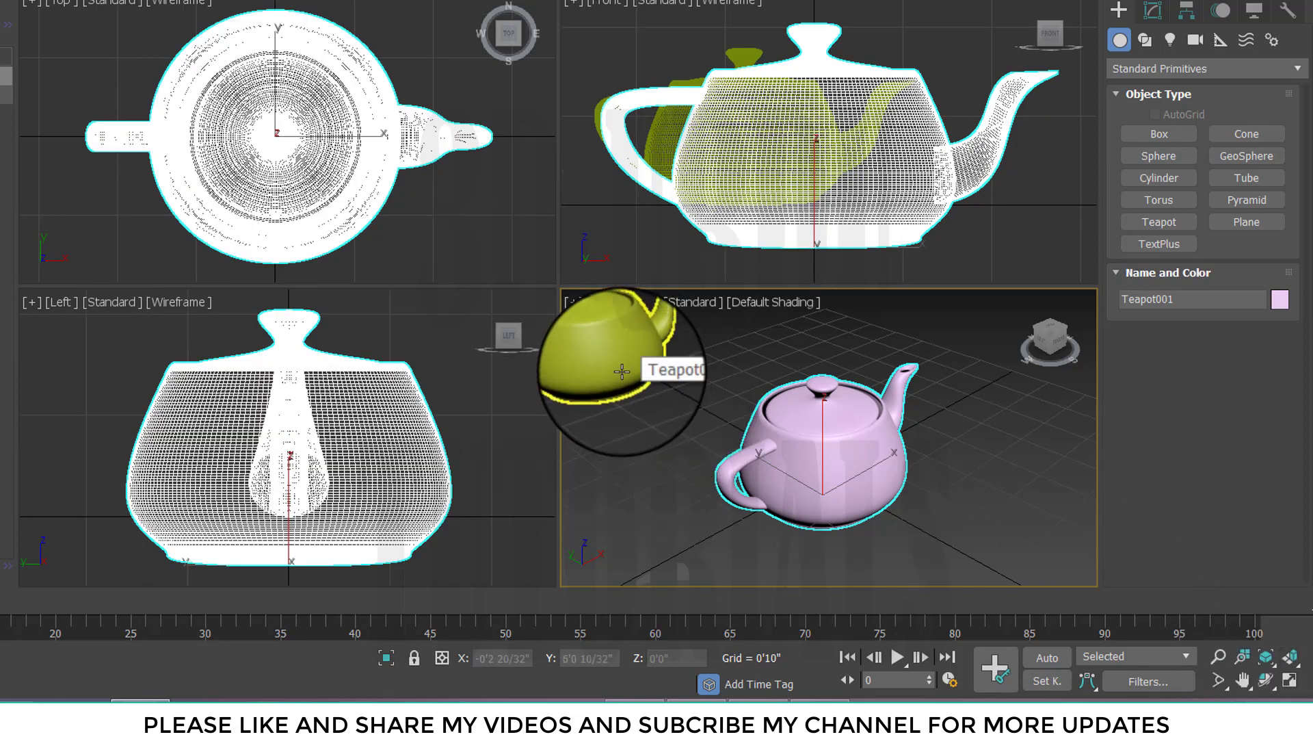
{"action": "left_click", "coordinate": [621, 371]}
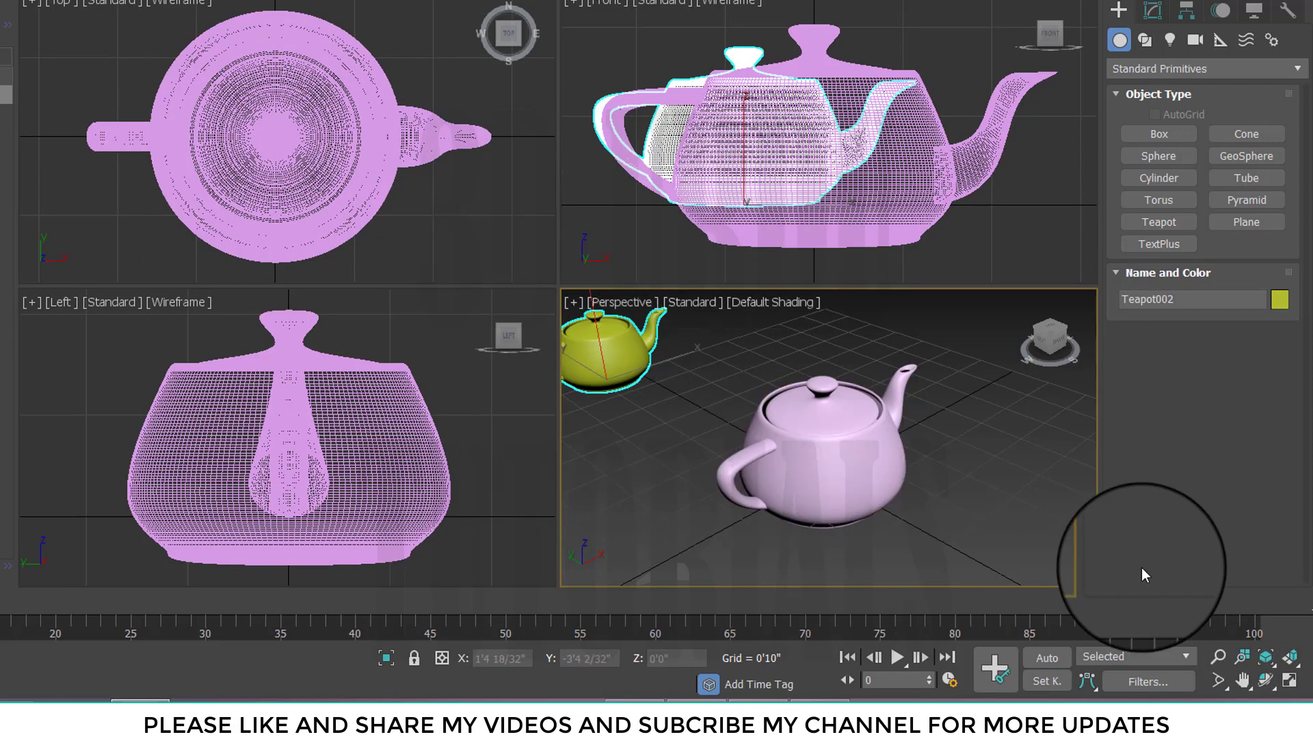
{"action": "left_click", "coordinate": [1291, 661]}
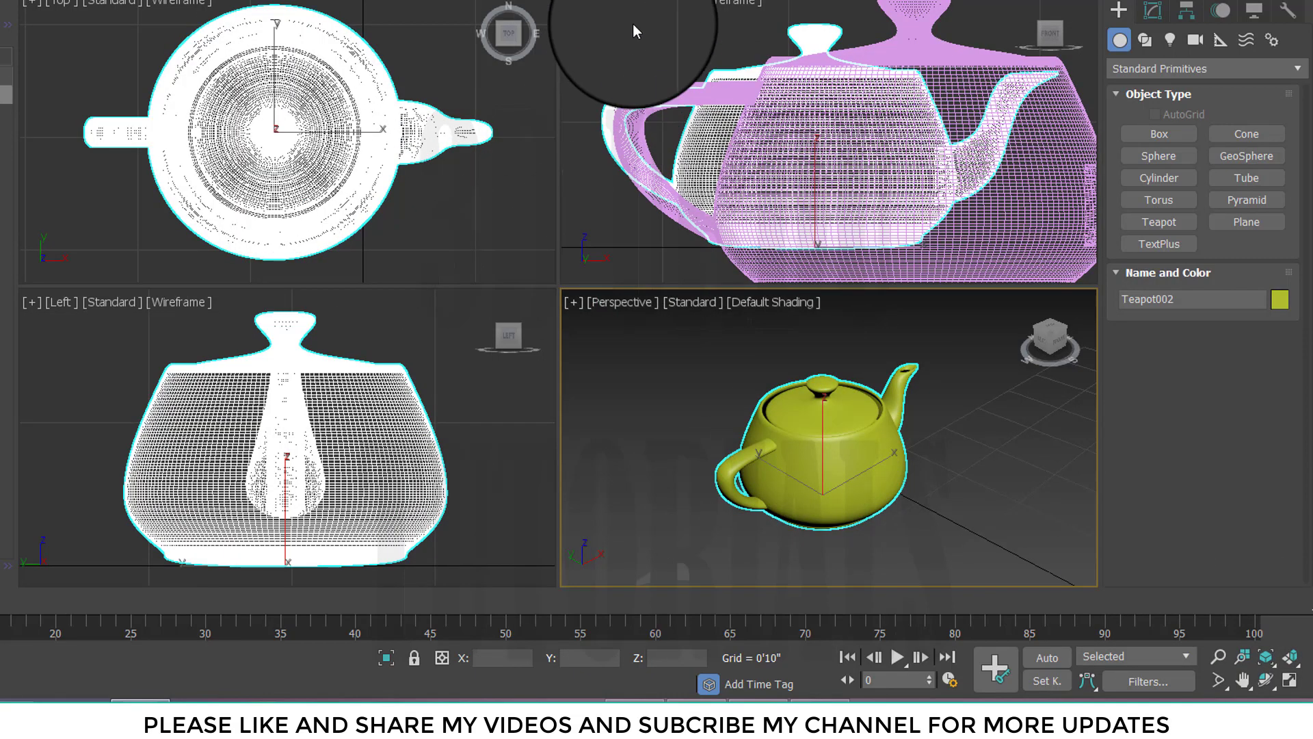
{"action": "left_click", "coordinate": [966, 216], "text": "ctrl"}
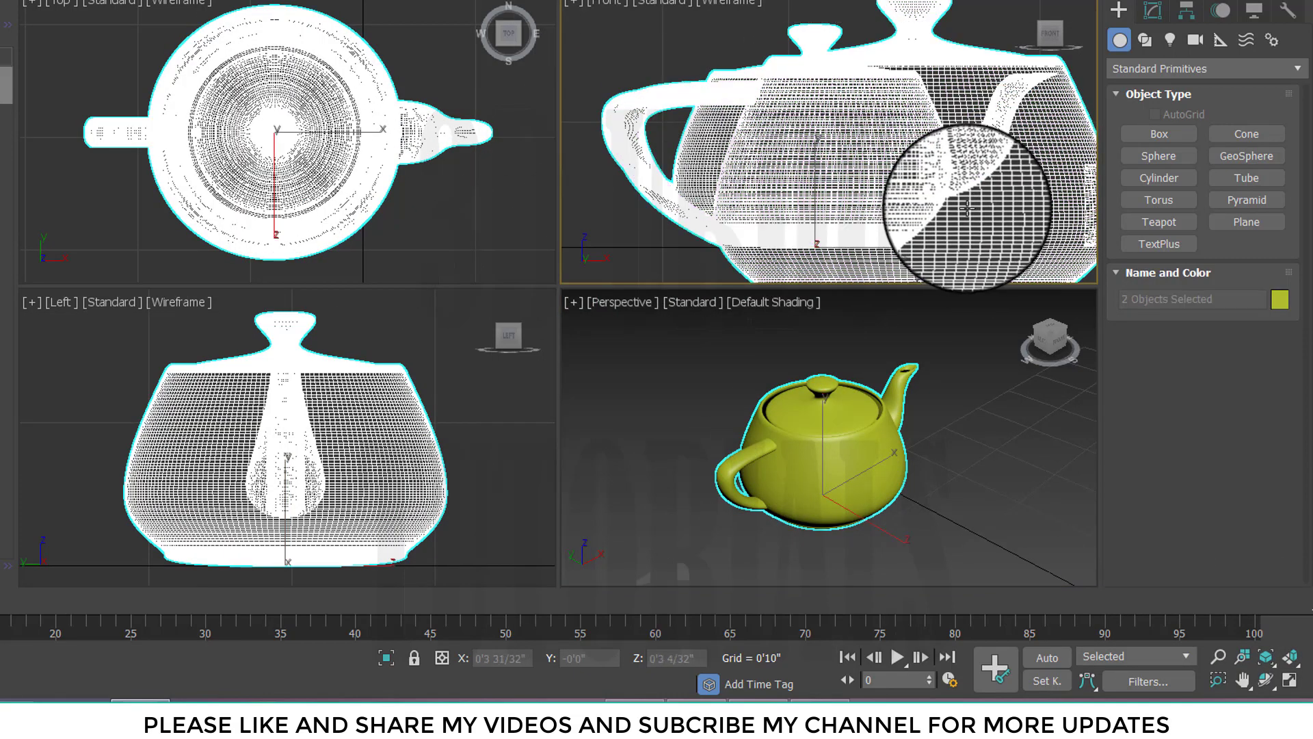
Frame both teapots in all viewports, then wheel-zoom the Perspective view in and out.
{"action": "left_click", "coordinate": [1292, 659]}
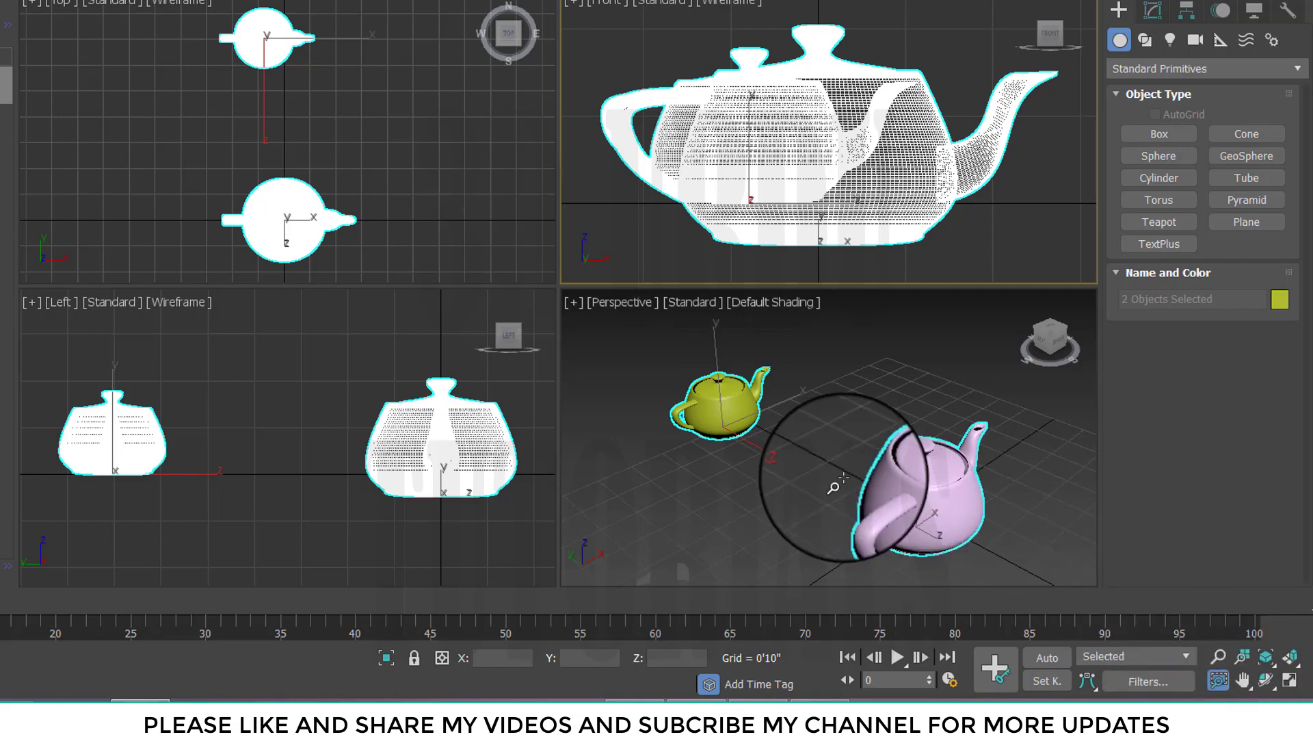
{"action": "left_click", "coordinate": [897, 455]}
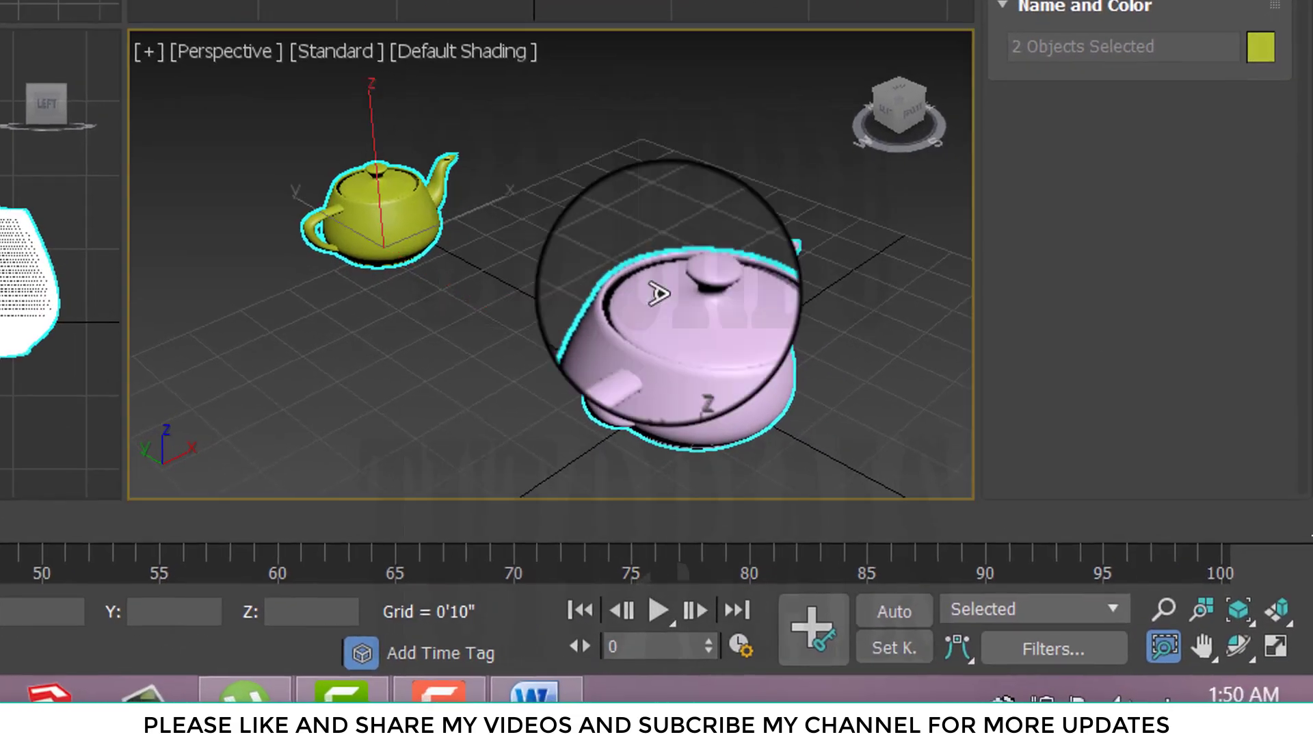
{"action": "scroll", "coordinate": [691, 335], "scroll_direction": "down", "scroll_amount": 5}
{"action": "scroll", "coordinate": [629, 264], "scroll_direction": "up", "scroll_amount": 3}
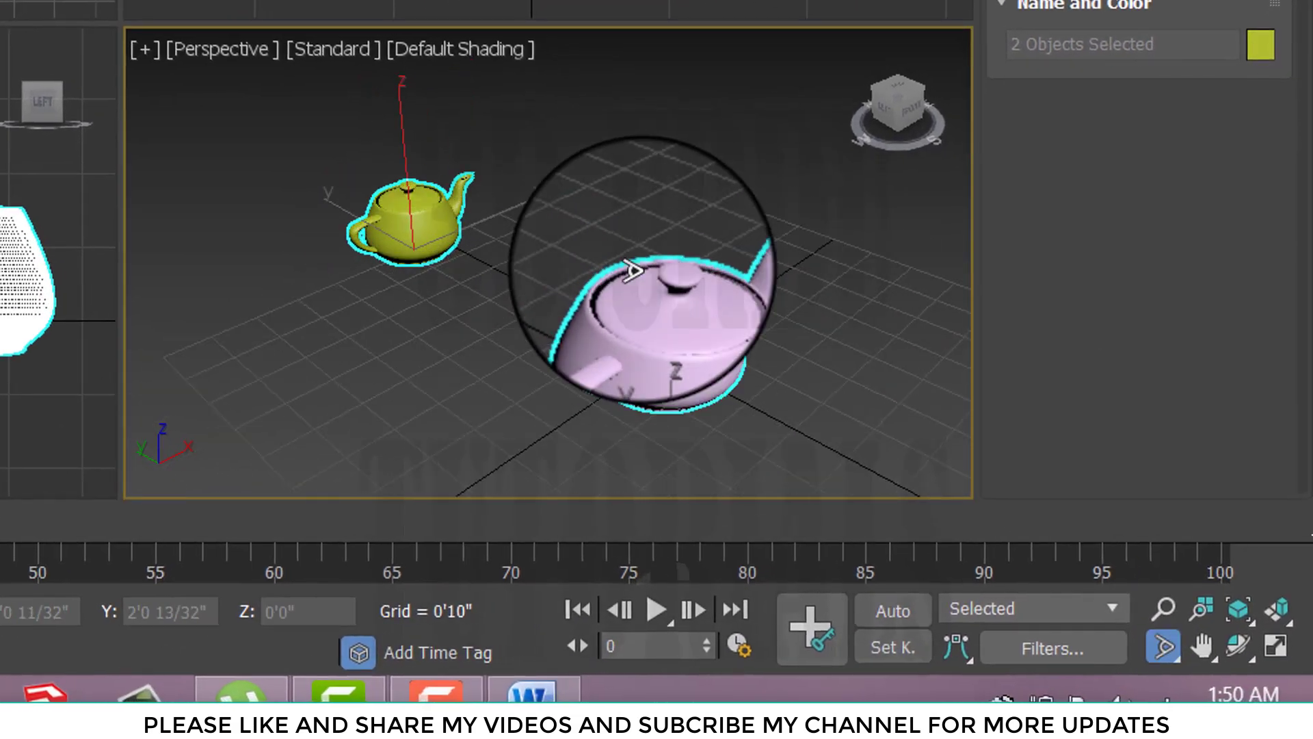
{"action": "scroll", "coordinate": [712, 401], "scroll_direction": "up", "scroll_amount": 2}
{"action": "scroll", "coordinate": [658, 319], "scroll_direction": "up", "scroll_amount": 3}
{"action": "scroll", "coordinate": [691, 372], "scroll_direction": "down", "scroll_amount": 2}
{"action": "scroll", "coordinate": [770, 428], "scroll_direction": "down", "scroll_amount": 2}
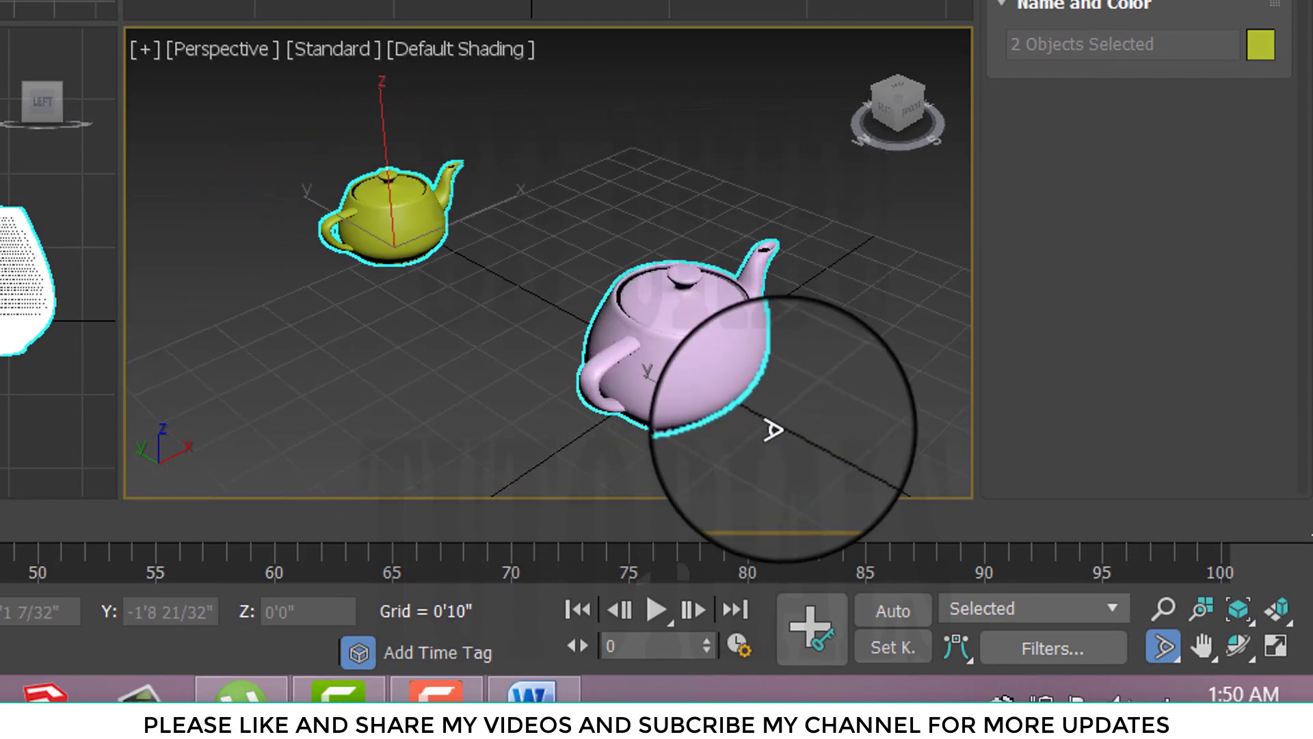
{"action": "scroll", "coordinate": [750, 343], "scroll_direction": "up", "scroll_amount": 3}
{"action": "scroll", "coordinate": [775, 419], "scroll_direction": "down", "scroll_amount": 2}
{"action": "scroll", "coordinate": [766, 410], "scroll_direction": "down", "scroll_amount": 2}
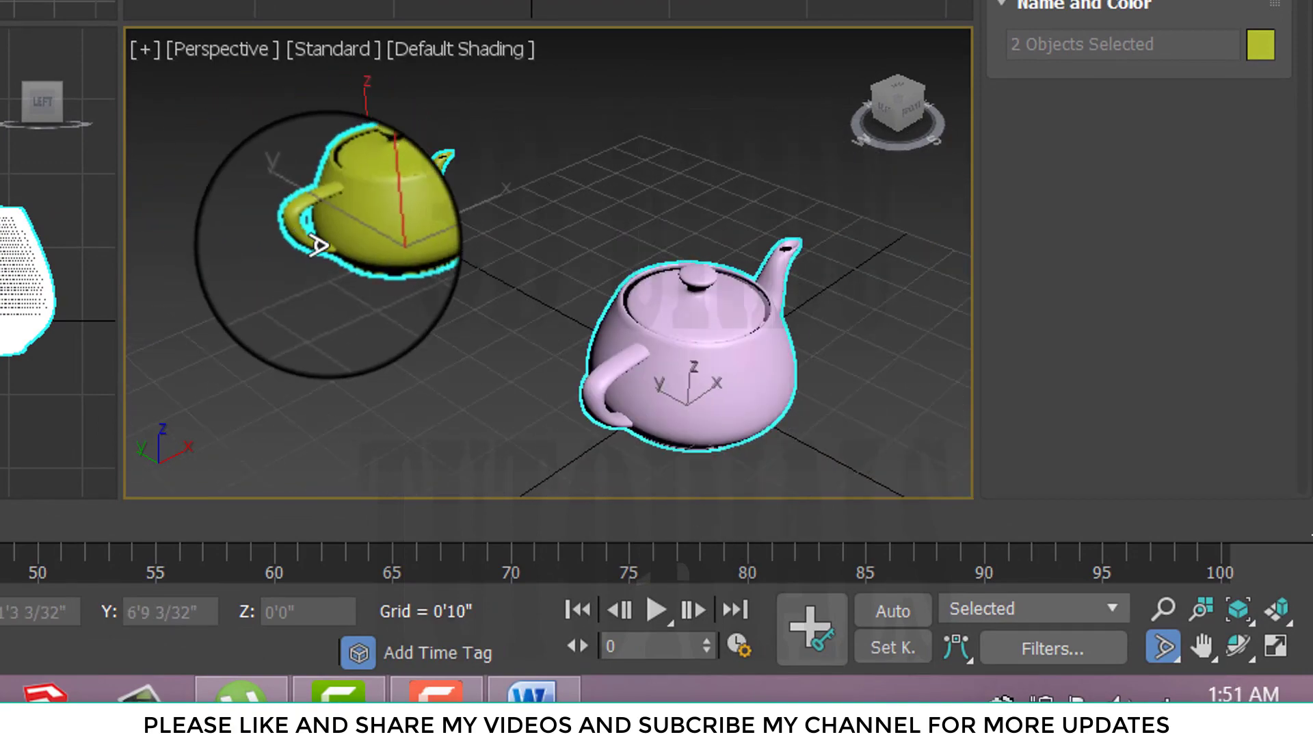
{"action": "scroll", "coordinate": [328, 226], "scroll_direction": "up", "scroll_amount": 2}
{"action": "scroll", "coordinate": [346, 195], "scroll_direction": "up", "scroll_amount": 3}
{"action": "scroll", "coordinate": [348, 180], "scroll_direction": "down", "scroll_amount": 3}
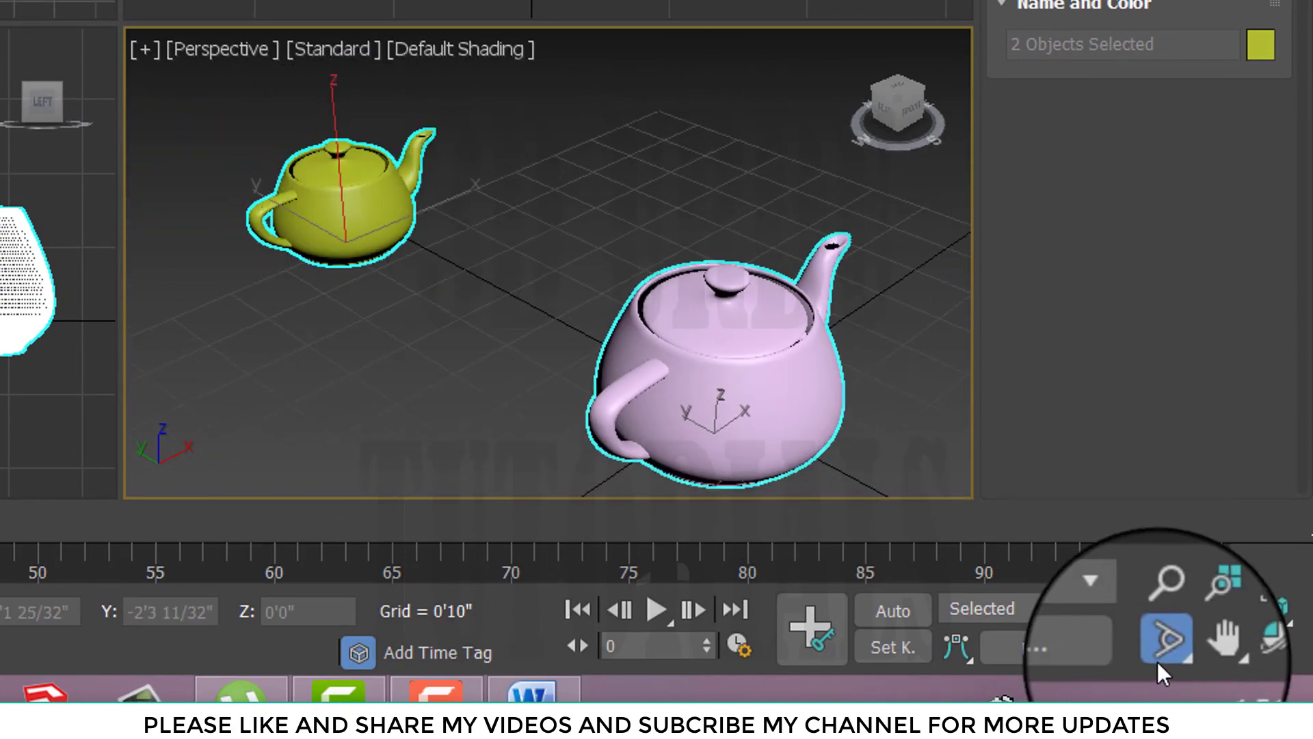
Zoom Region into the pink teapot's lid, then wheel back out to centre it large.
{"action": "left_click_drag", "start_coordinate": [1176, 655], "coordinate": [1168, 609]}
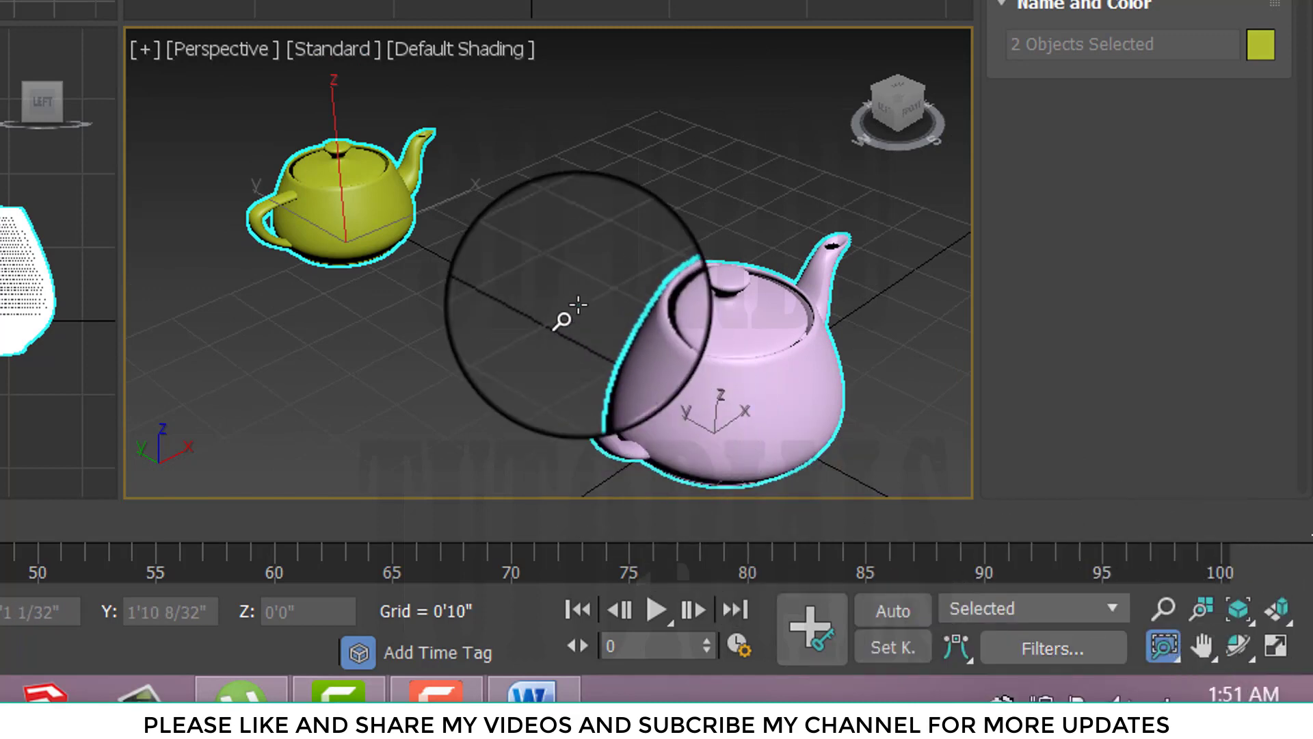
{"action": "left_click_drag", "start_coordinate": [577, 176], "coordinate": [792, 504]}
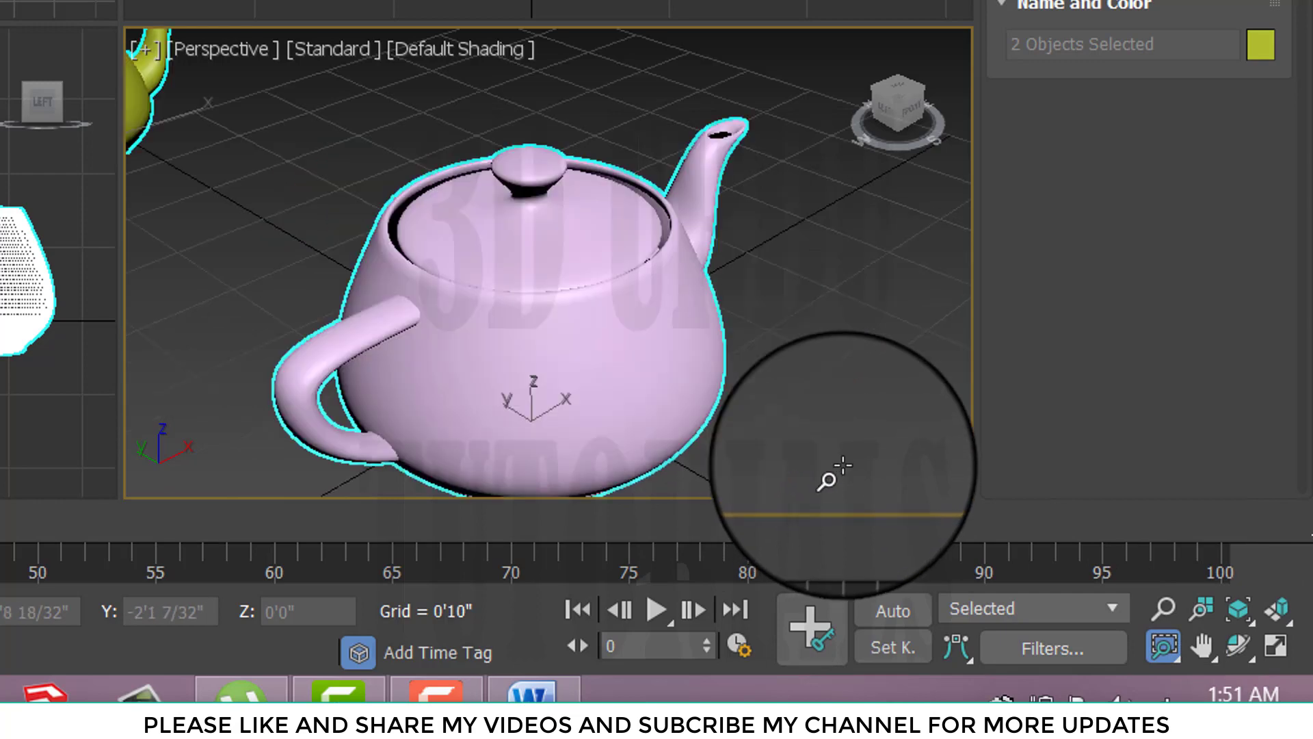
{"action": "left_click_drag", "start_coordinate": [440, 190], "coordinate": [618, 381]}
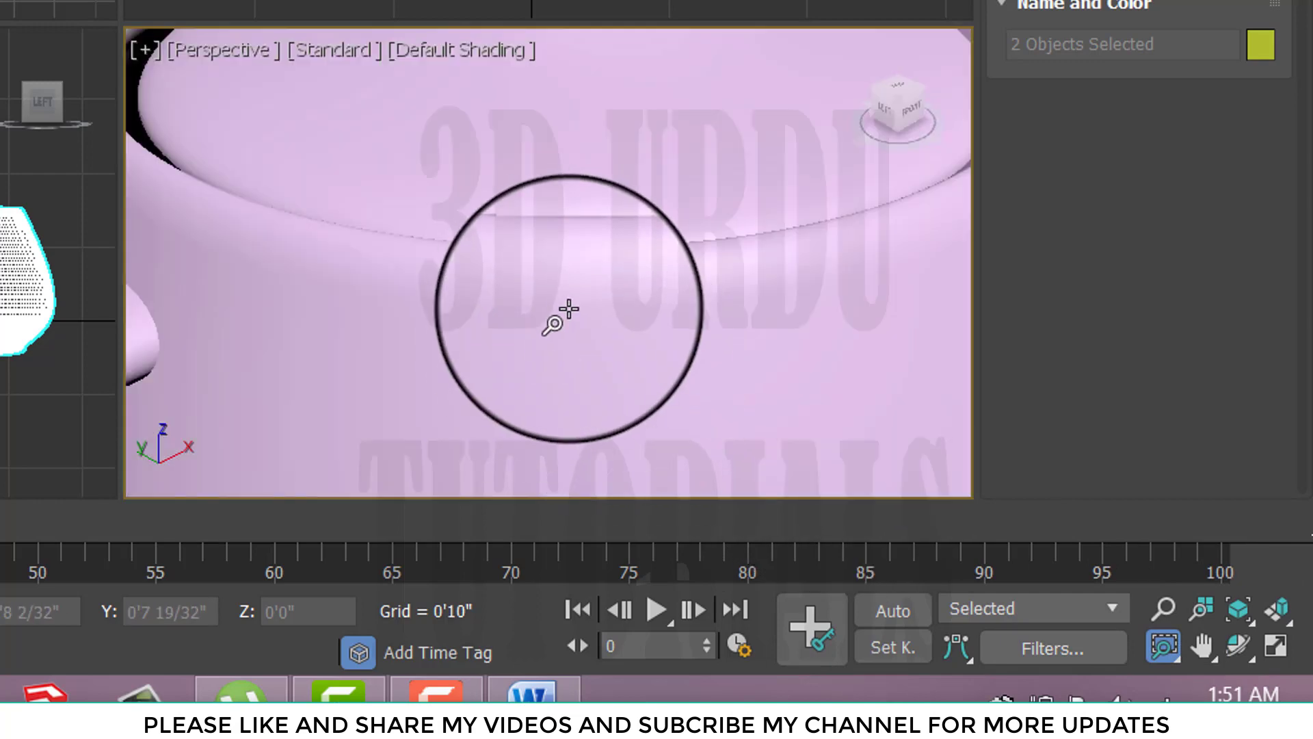
{"action": "left_click_drag", "start_coordinate": [566, 306], "coordinate": [453, 173]}
{"action": "scroll", "coordinate": [516, 273], "scroll_direction": "down", "scroll_amount": 5}
{"action": "scroll", "coordinate": [521, 269], "scroll_direction": "down", "scroll_amount": 2}
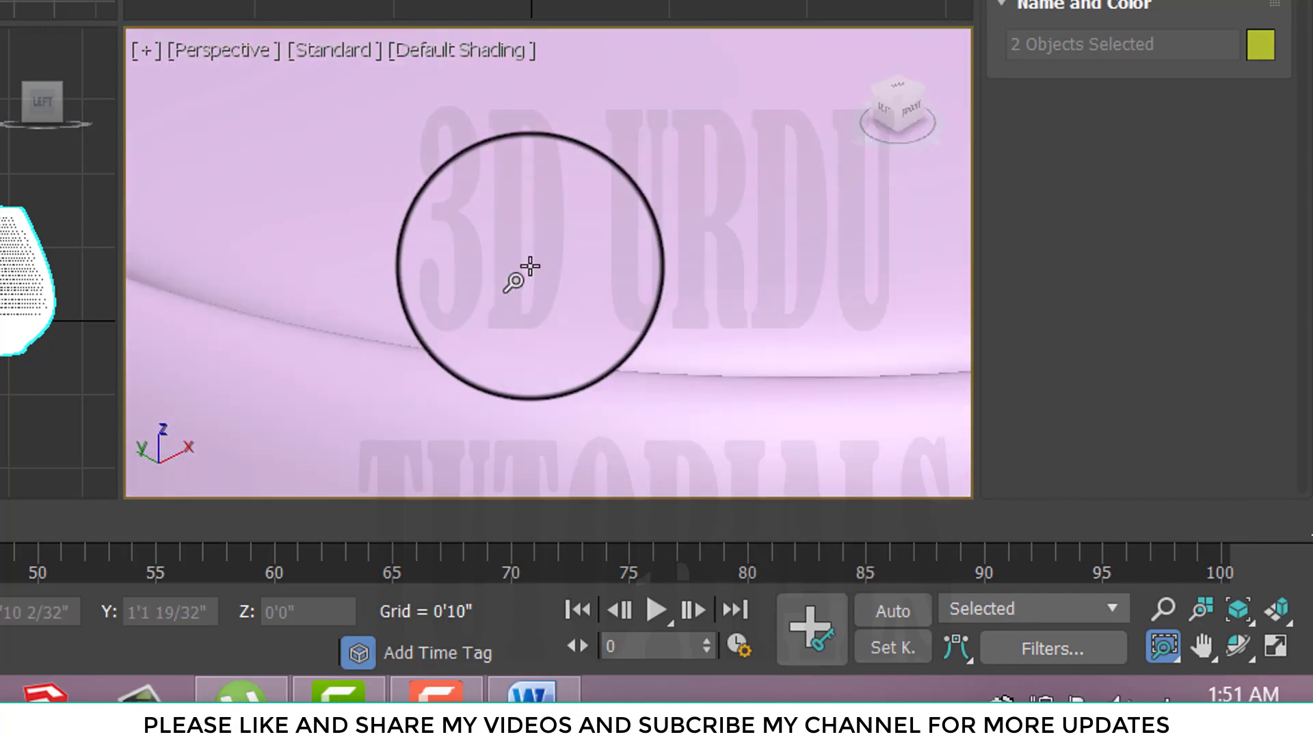
{"action": "scroll", "coordinate": [527, 268], "scroll_direction": "down", "scroll_amount": 4}
{"action": "scroll", "coordinate": [530, 267], "scroll_direction": "down", "scroll_amount": 5}
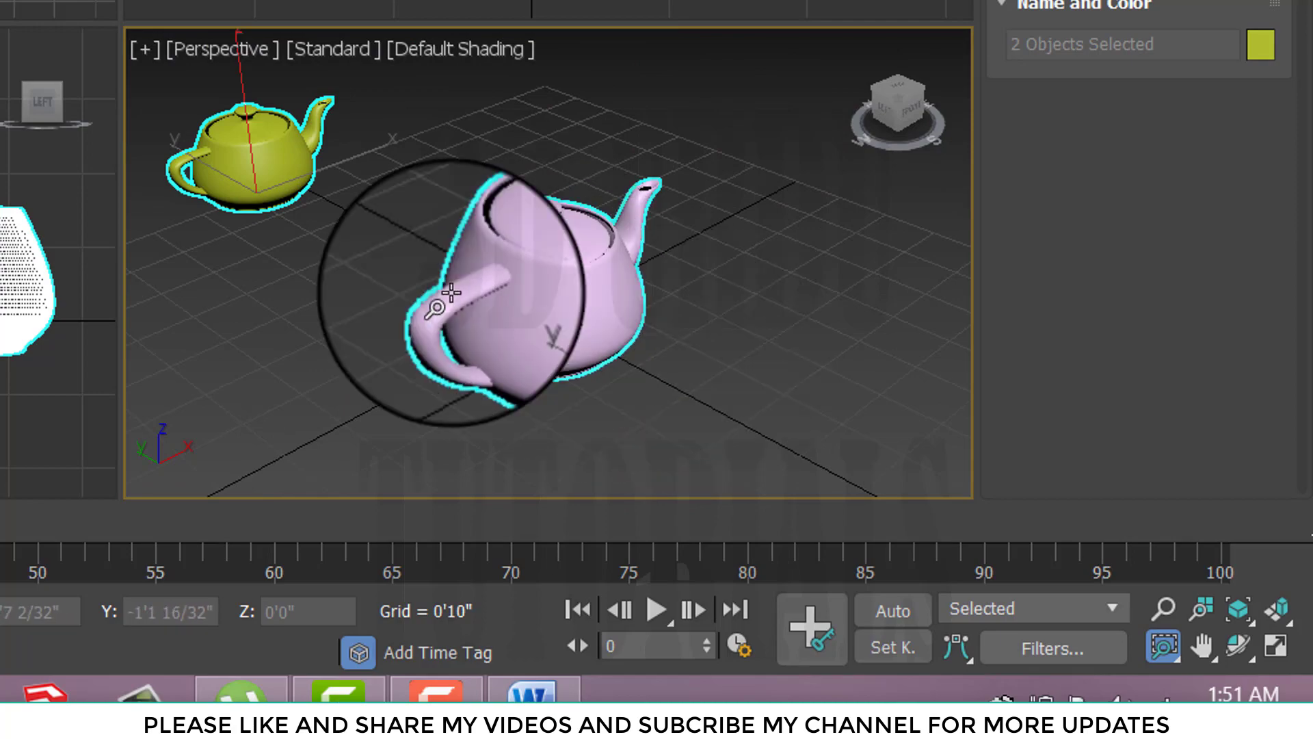
Pan the Perspective view: pink teapot mid-frame, yellow one at upper left.
{"action": "left_click", "coordinate": [1200, 644]}
{"action": "left_click_drag", "start_coordinate": [489, 248], "coordinate": [439, 246]}
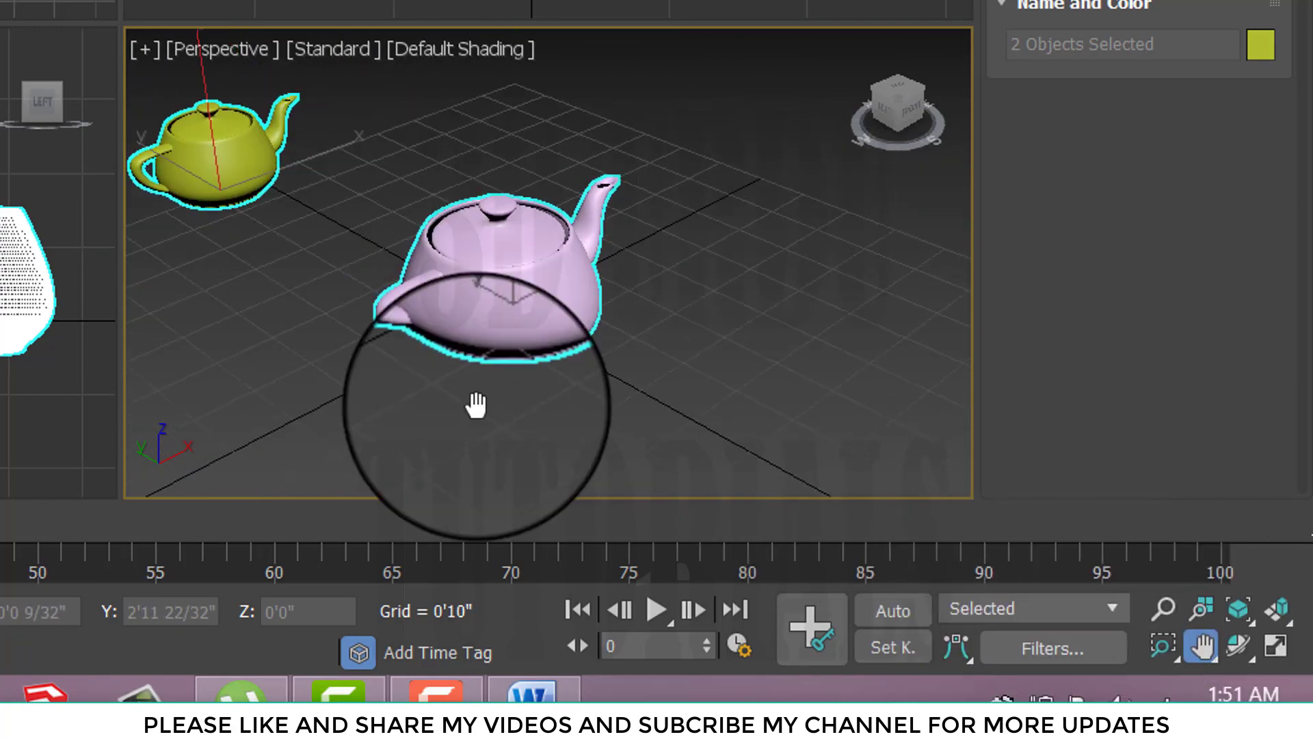
{"action": "mouse_move", "coordinate": [475, 405]}
{"action": "left_mouse_down"}
{"action": "mouse_move", "coordinate": [624, 276]}
{"action": "mouse_move", "coordinate": [228, 337]}
{"action": "mouse_move", "coordinate": [367, 226]}
{"action": "mouse_move", "coordinate": [504, 202]}
{"action": "mouse_move", "coordinate": [360, 284]}
{"action": "mouse_move", "coordinate": [551, 199]}
{"action": "mouse_move", "coordinate": [455, 234]}
{"action": "mouse_move", "coordinate": [764, 319]}
{"action": "left_mouse_up"}
{"action": "scroll", "coordinate": [590, 291], "scroll_direction": "up", "scroll_amount": 2}
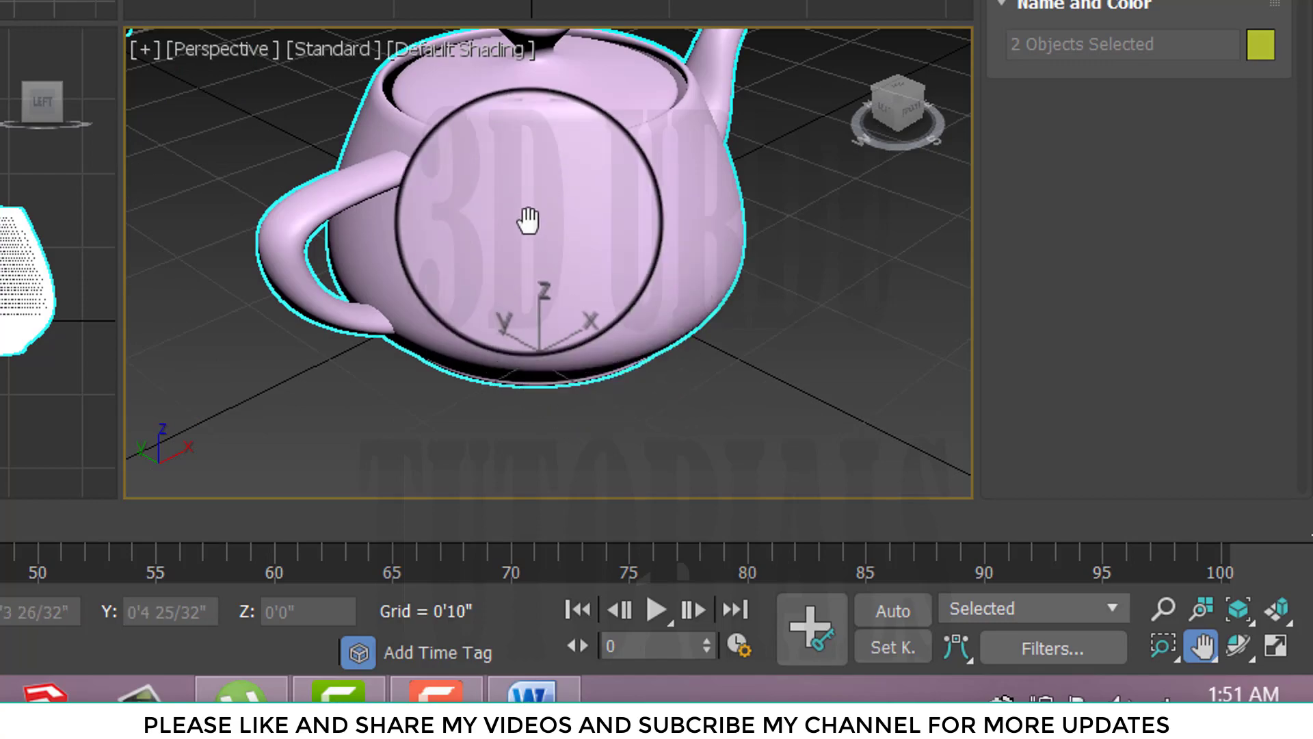
{"action": "mouse_move", "coordinate": [527, 219]}
{"action": "left_mouse_down"}
{"action": "mouse_move", "coordinate": [844, 316]}
{"action": "mouse_move", "coordinate": [577, 290]}
{"action": "mouse_move", "coordinate": [497, 260]}
{"action": "mouse_move", "coordinate": [527, 272]}
{"action": "mouse_move", "coordinate": [492, 284]}
{"action": "mouse_move", "coordinate": [624, 293]}
{"action": "mouse_move", "coordinate": [331, 278]}
{"action": "mouse_move", "coordinate": [501, 304]}
{"action": "left_mouse_up"}
{"action": "scroll", "coordinate": [551, 281], "scroll_direction": "down", "scroll_amount": 2}
{"action": "scroll", "coordinate": [554, 280], "scroll_direction": "down", "scroll_amount": 2}
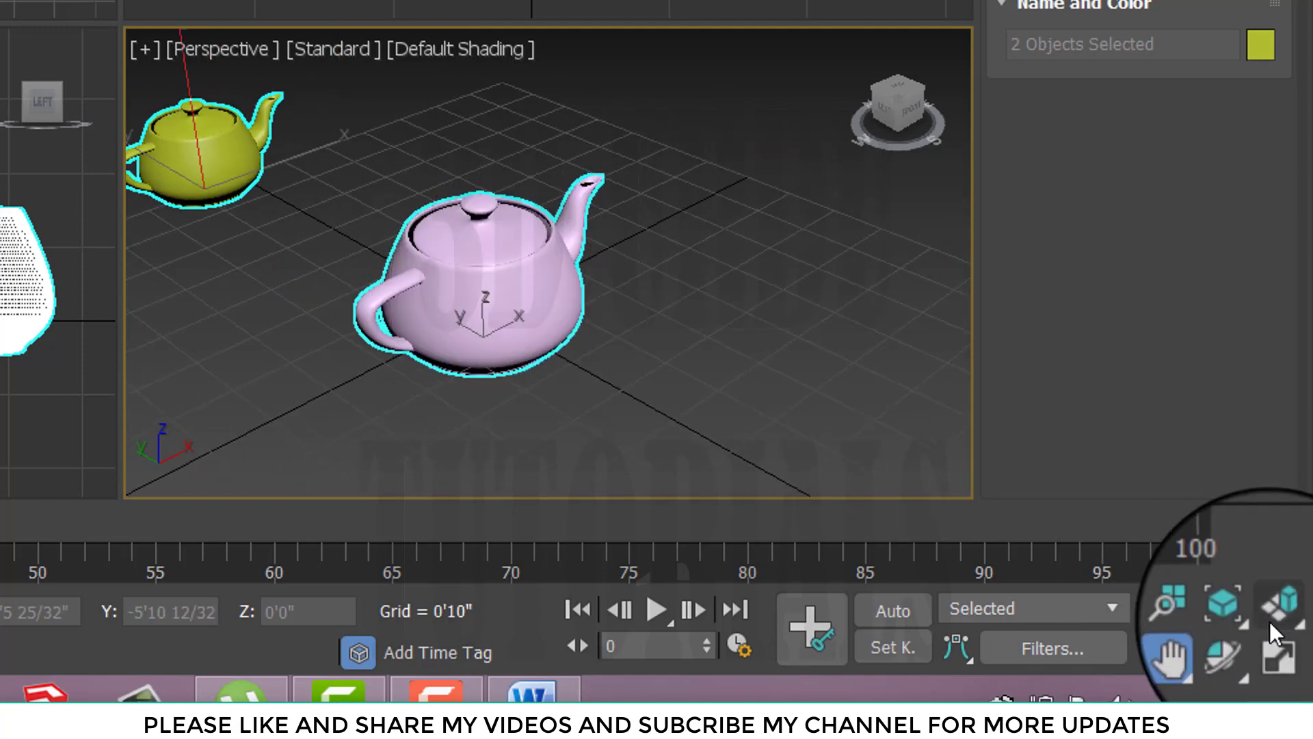
Orbit the Perspective view around the teapots, then restore it to its Home view.
{"action": "left_click", "coordinate": [1238, 646]}
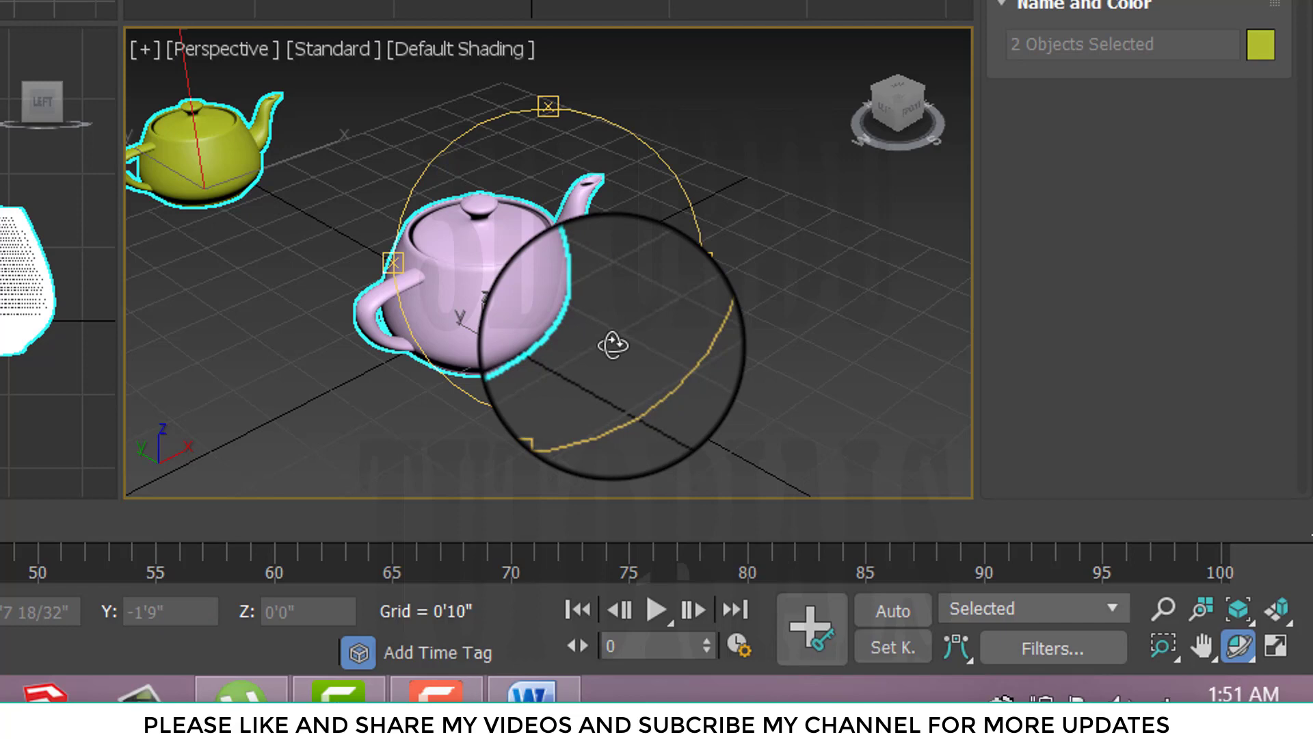
{"action": "mouse_move", "coordinate": [612, 346]}
{"action": "left_mouse_down"}
{"action": "mouse_move", "coordinate": [601, 223]}
{"action": "mouse_move", "coordinate": [363, 211]}
{"action": "mouse_move", "coordinate": [739, 279]}
{"action": "mouse_move", "coordinate": [624, 310]}
{"action": "mouse_move", "coordinate": [595, 223]}
{"action": "mouse_move", "coordinate": [704, 419]}
{"action": "mouse_move", "coordinate": [645, 346]}
{"action": "mouse_move", "coordinate": [745, 428]}
{"action": "mouse_move", "coordinate": [624, 325]}
{"action": "mouse_move", "coordinate": [526, 182]}
{"action": "mouse_move", "coordinate": [725, 362]}
{"action": "left_mouse_up"}
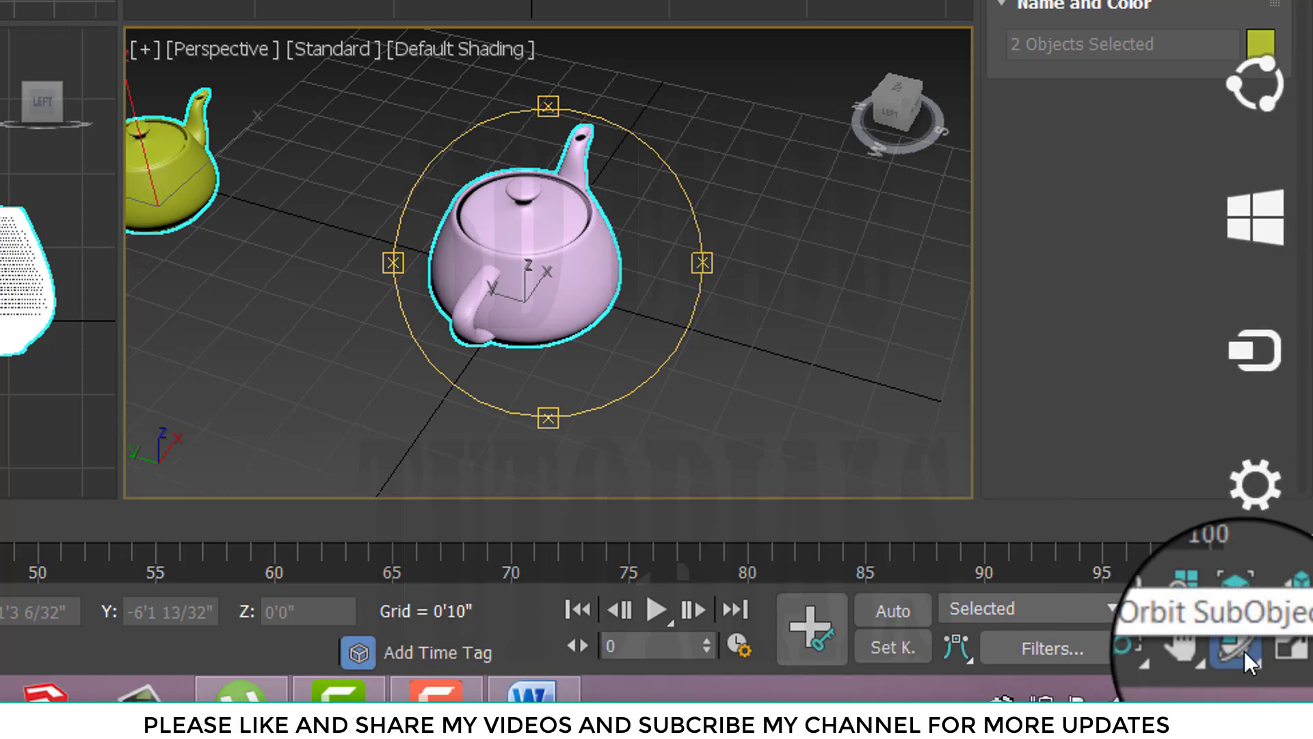
{"action": "mouse_move", "coordinate": [669, 343]}
{"action": "left_mouse_down"}
{"action": "mouse_move", "coordinate": [662, 263]}
{"action": "mouse_move", "coordinate": [469, 301]}
{"action": "mouse_move", "coordinate": [680, 240]}
{"action": "mouse_move", "coordinate": [643, 302]}
{"action": "mouse_move", "coordinate": [769, 203]}
{"action": "mouse_move", "coordinate": [545, 235]}
{"action": "mouse_move", "coordinate": [545, 290]}
{"action": "mouse_move", "coordinate": [381, 209]}
{"action": "mouse_move", "coordinate": [493, 234]}
{"action": "mouse_move", "coordinate": [589, 205]}
{"action": "mouse_move", "coordinate": [860, 64]}
{"action": "left_mouse_up"}
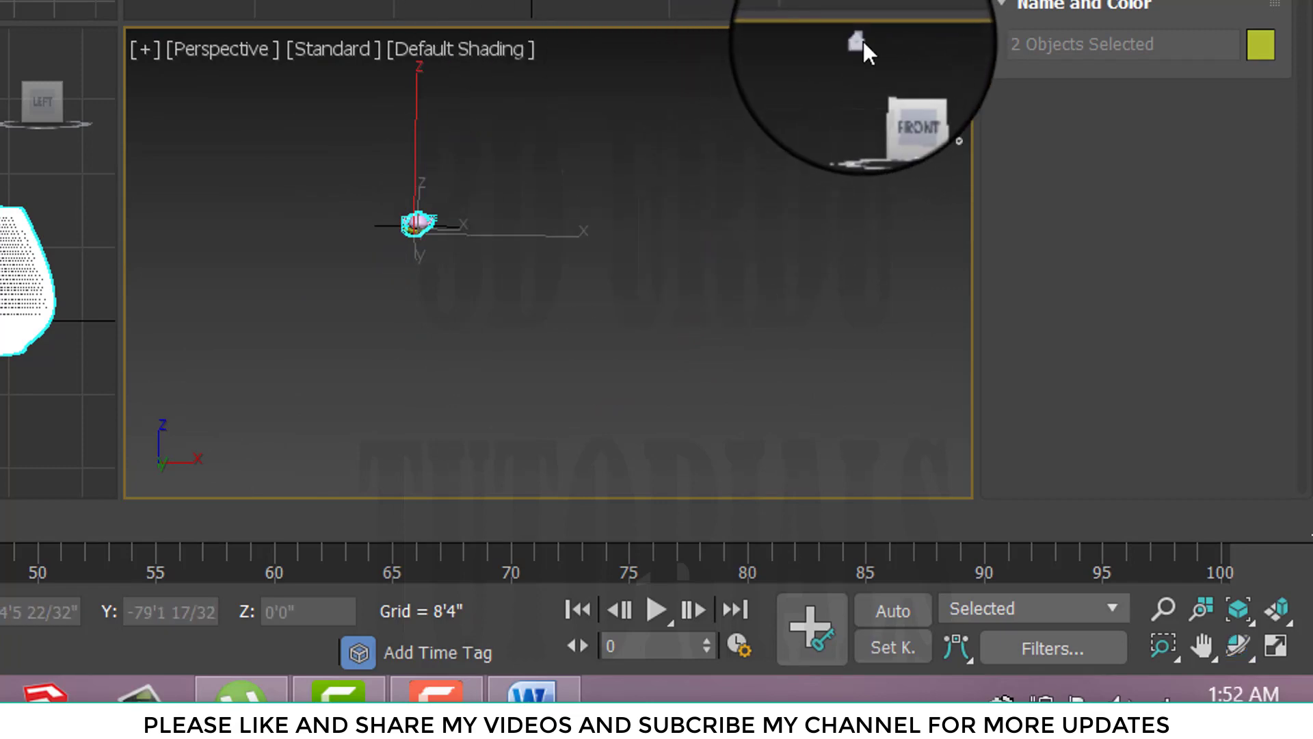
{"action": "left_click", "coordinate": [863, 41]}
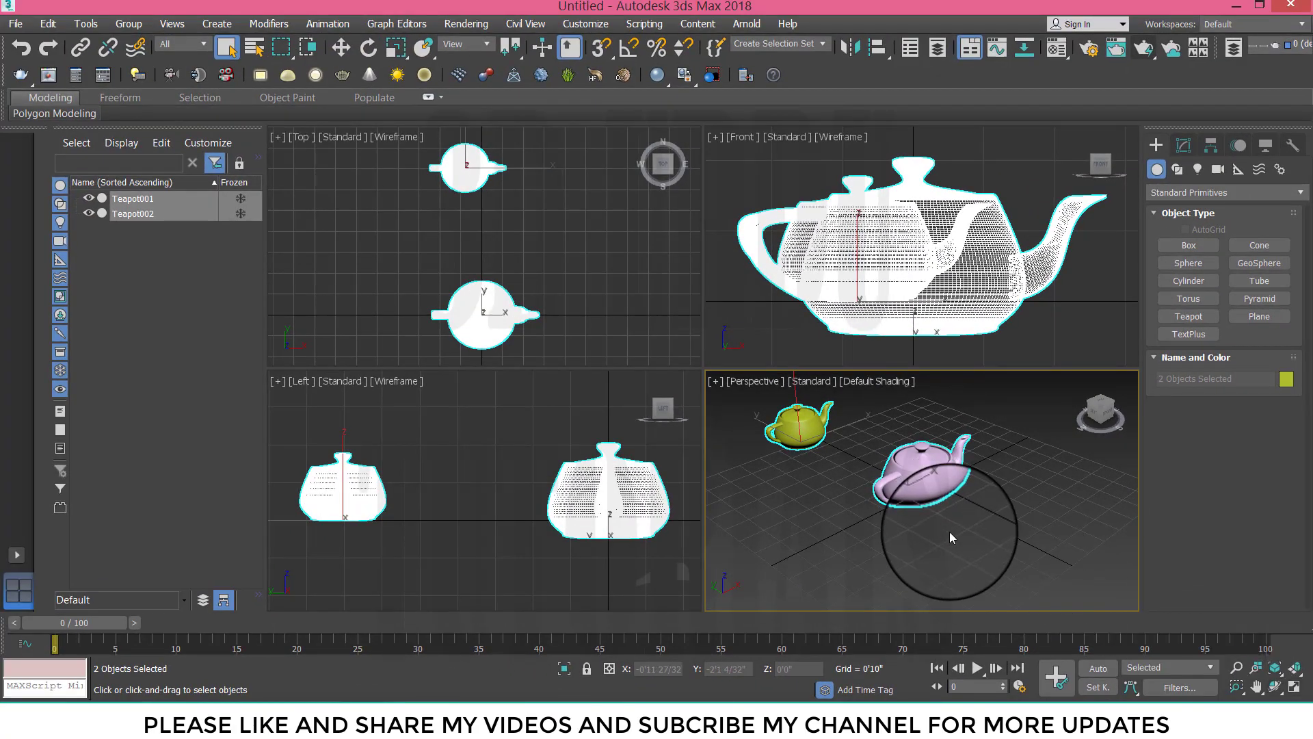
Deselect the teapots and toggle the Perspective view maximized and back to four viewports, twice.
{"action": "left_click", "coordinate": [950, 533]}
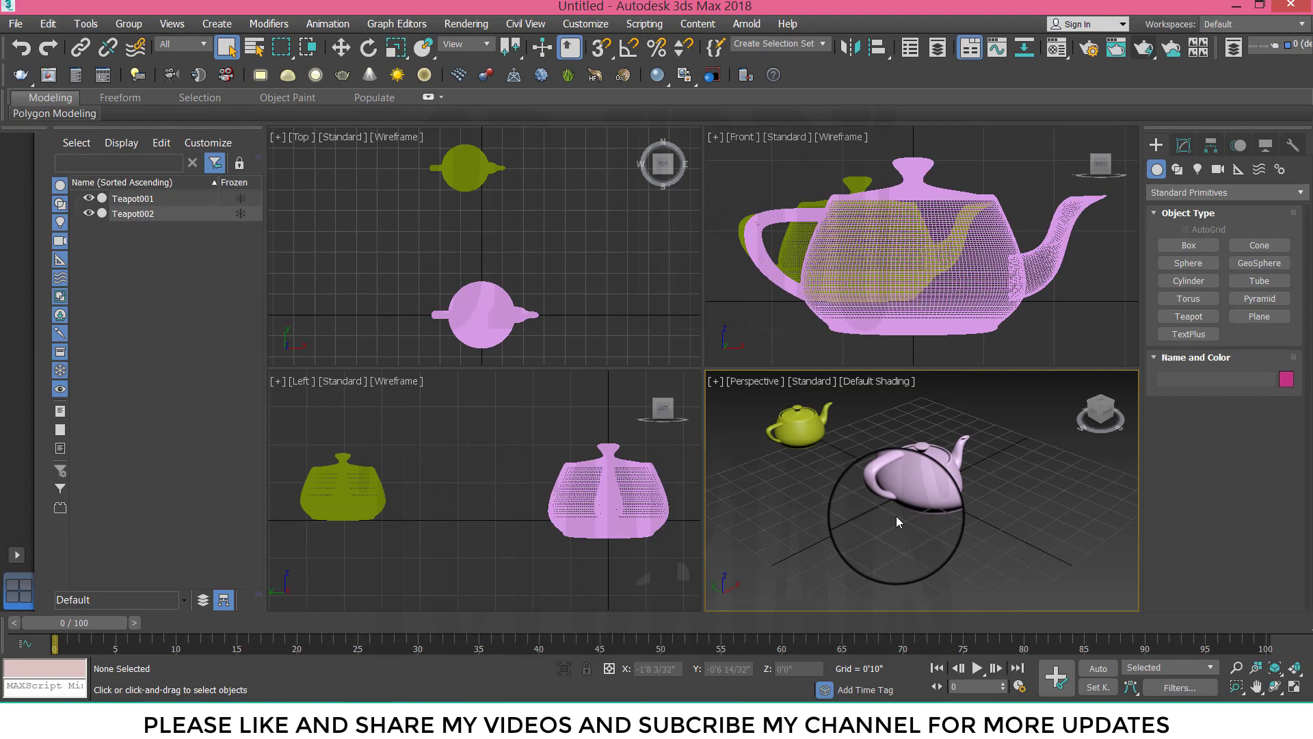
{"action": "key", "text": "alt+w"}
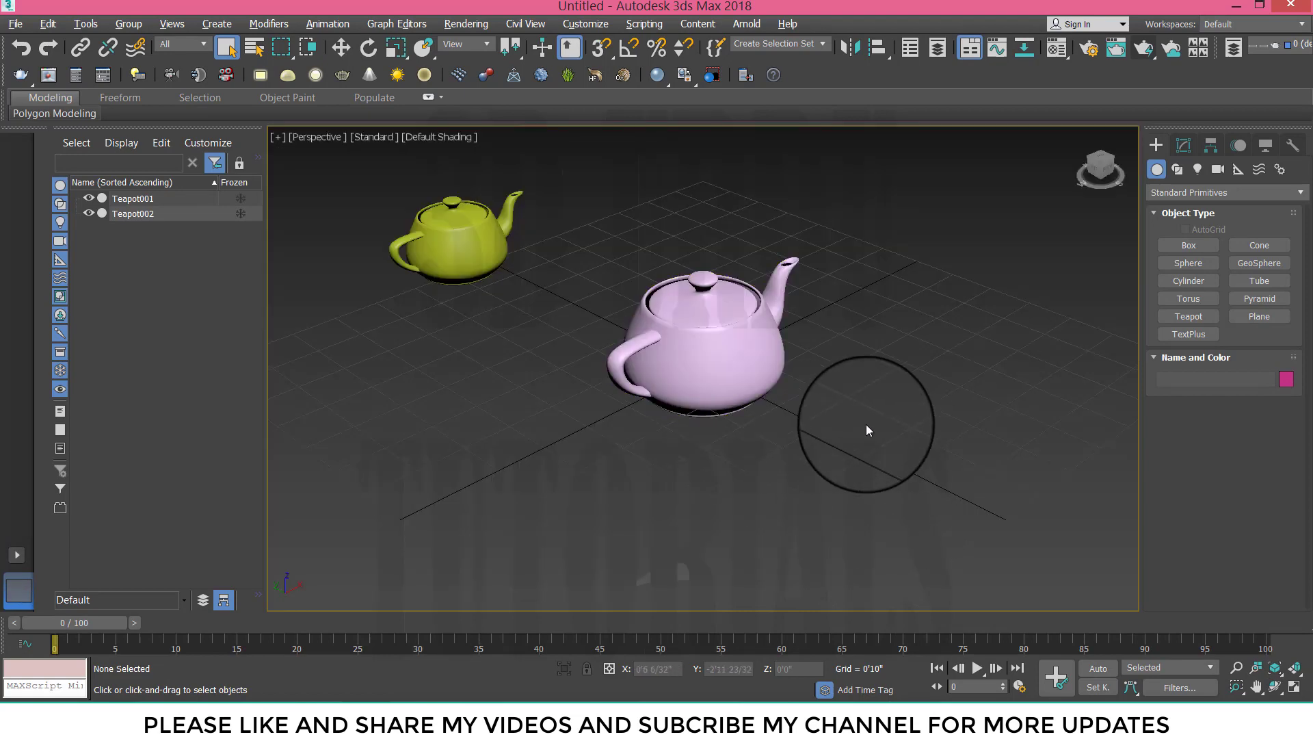
{"action": "key", "text": "alt+w"}
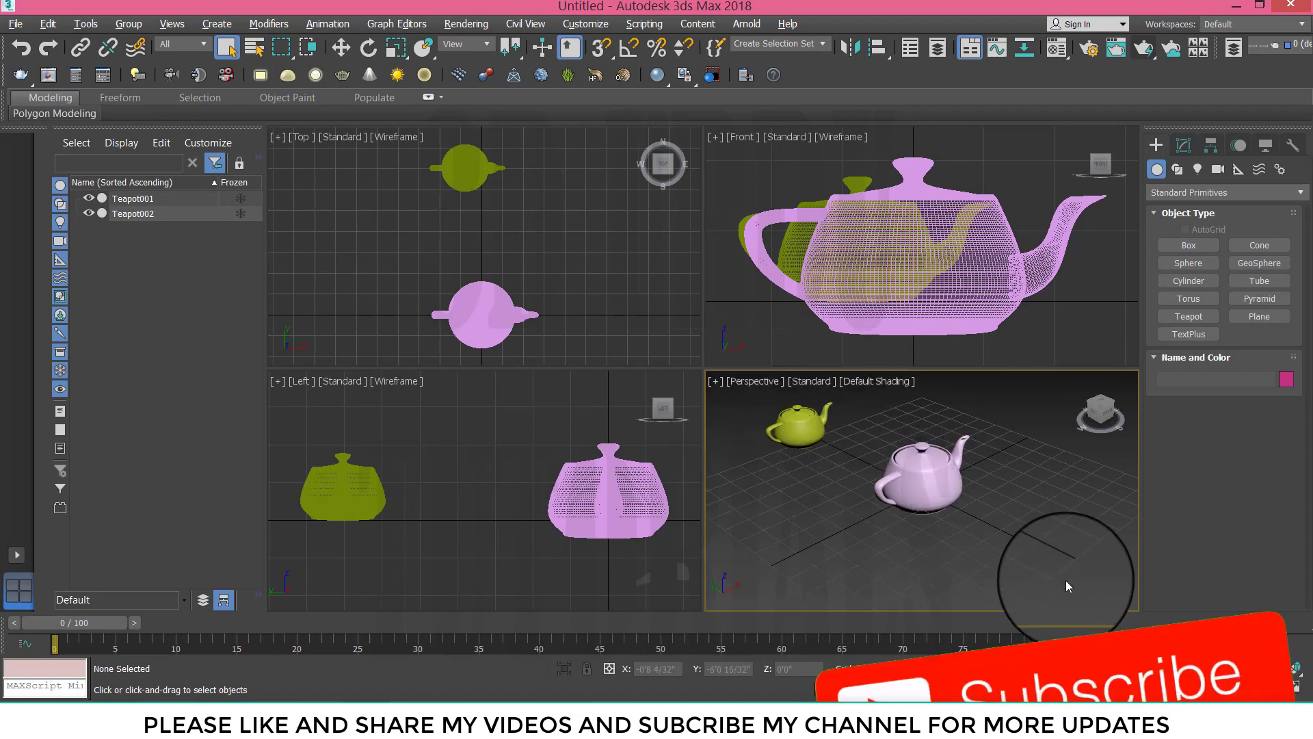
{"action": "left_click", "coordinate": [1295, 692]}
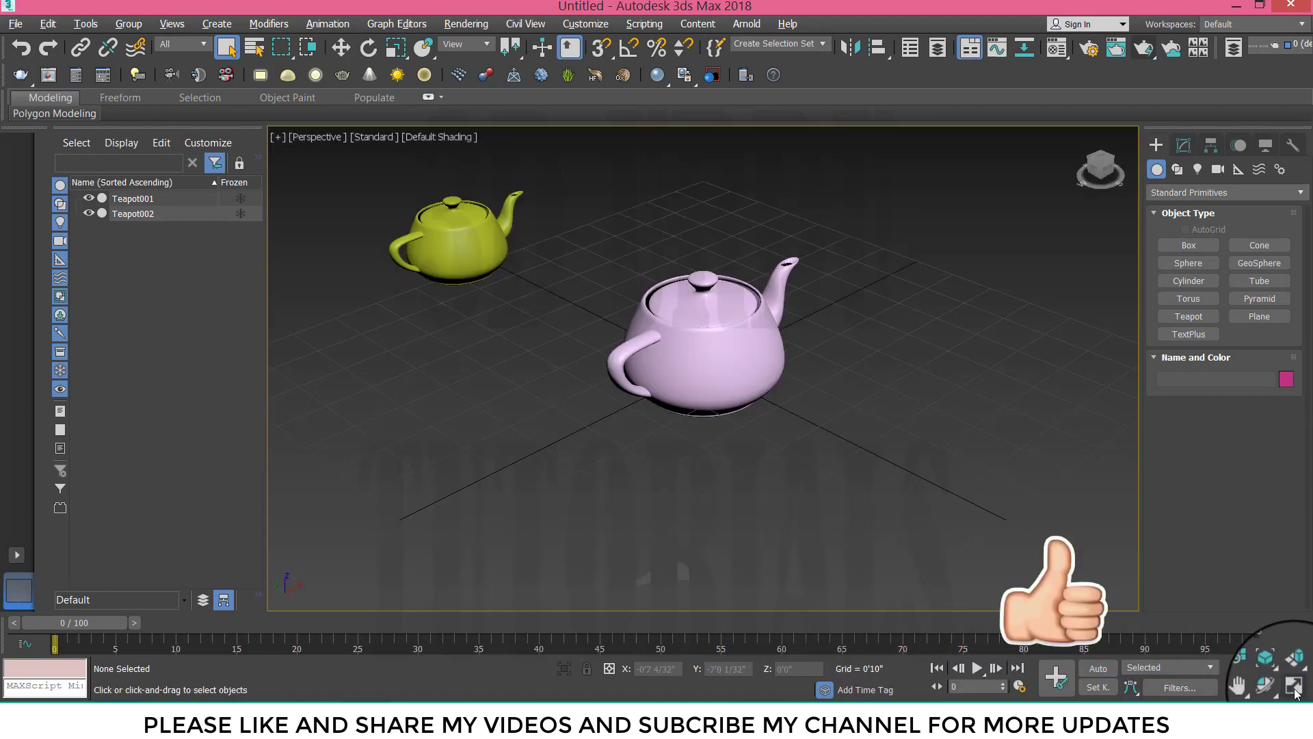
{"action": "left_click", "coordinate": [1294, 692]}
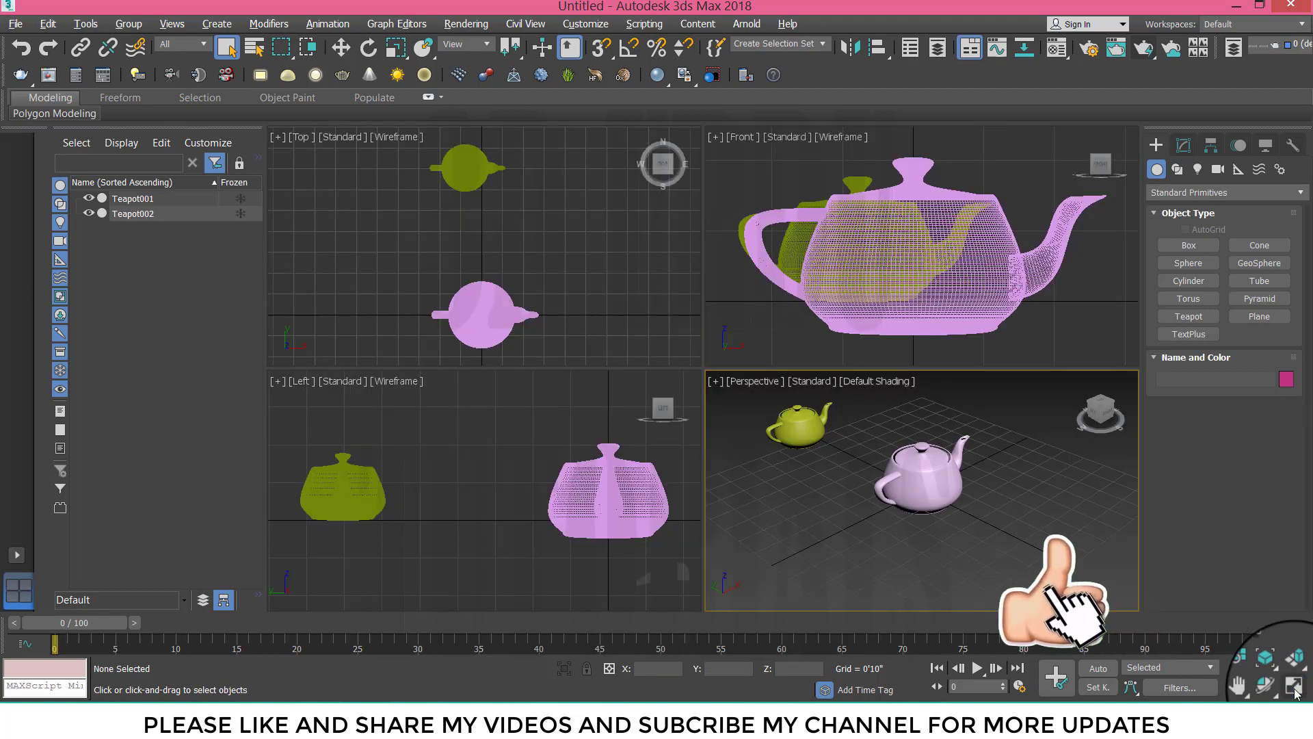
Select both teapots again, finishing with the pink teapot.
{"action": "left_click", "coordinate": [580, 418]}
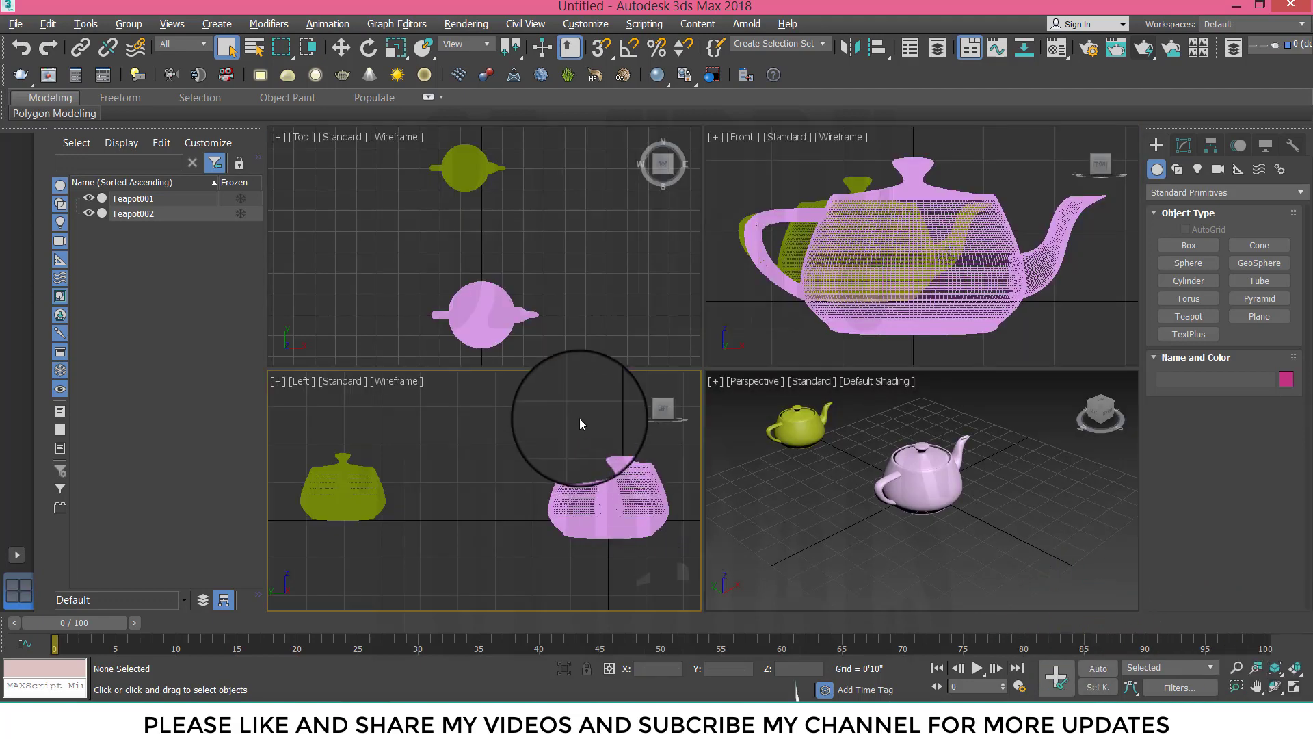
{"action": "left_click", "coordinate": [571, 290]}
{"action": "left_click", "coordinate": [773, 296]}
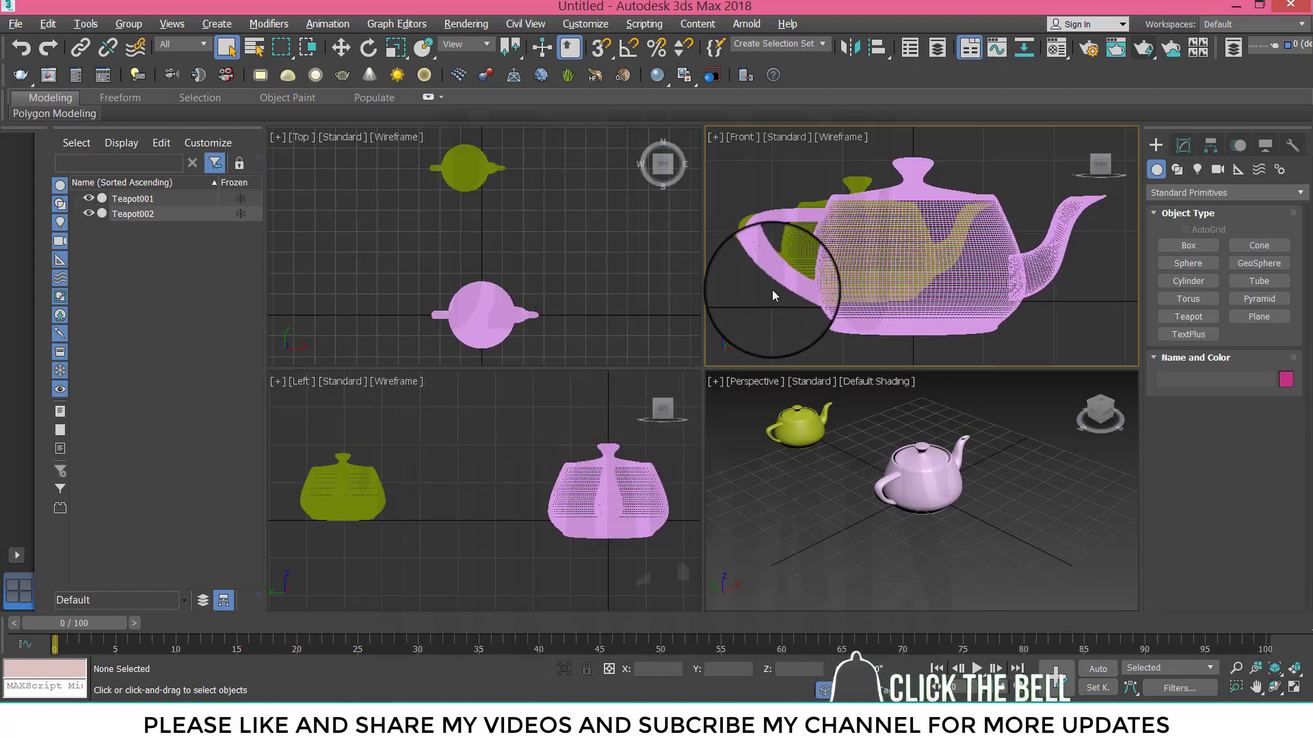
{"action": "left_click", "coordinate": [601, 469]}
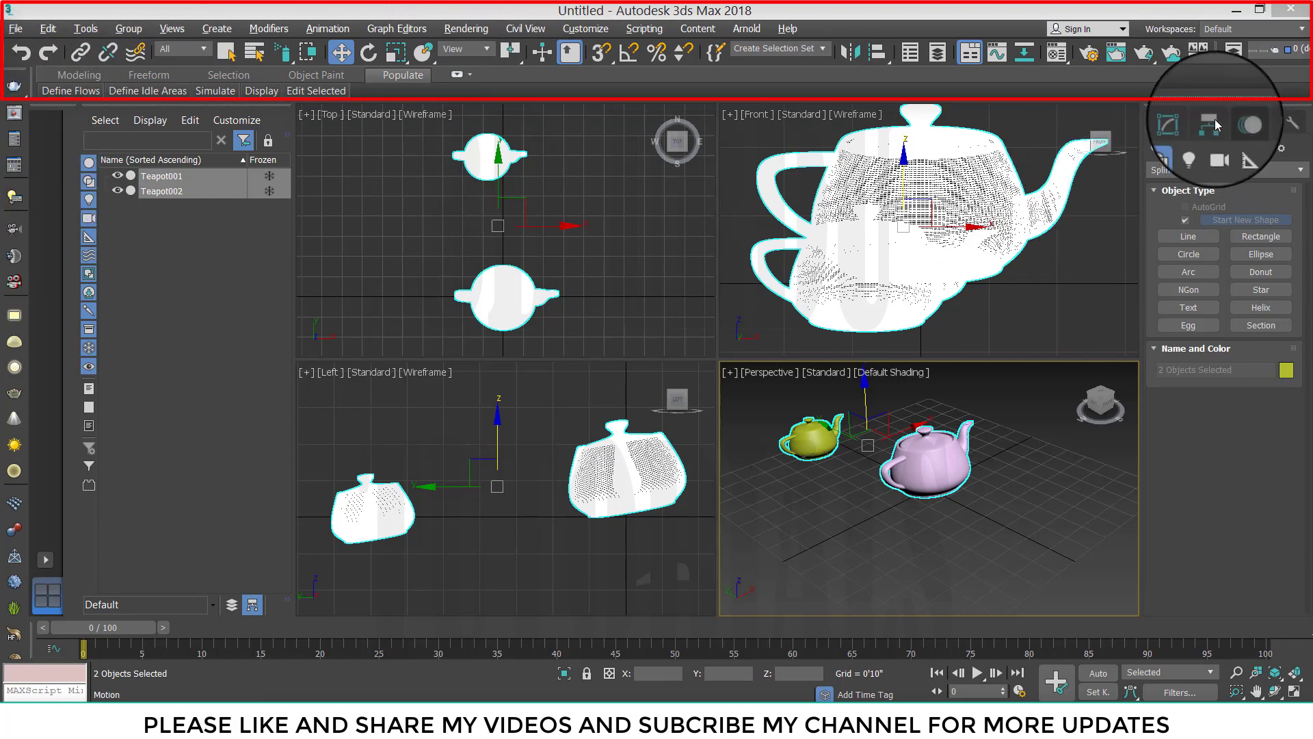
Browse the menu bar from File across to the Modifiers menu.
{"action": "left_click", "coordinate": [17, 31]}
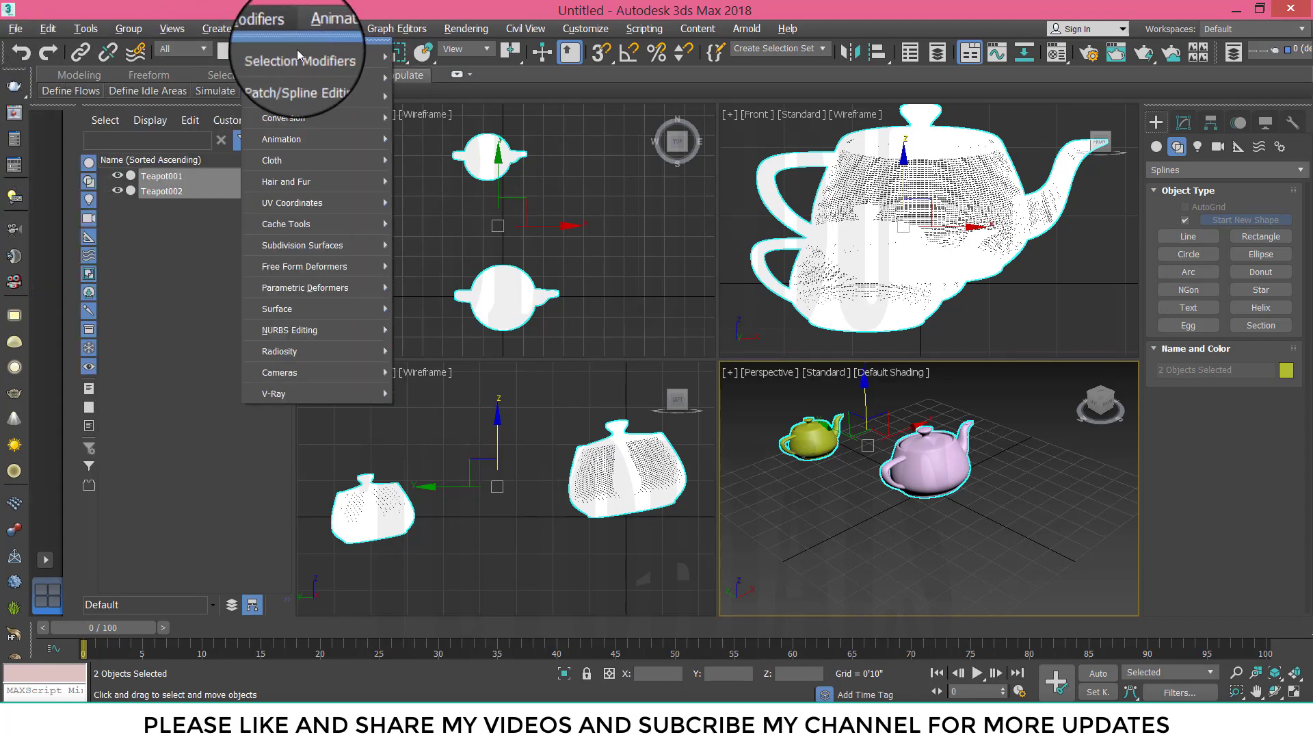
Start Tools > Group on the teapots, view the name Group001, and cancel.
{"action": "left_click", "coordinate": [87, 31]}
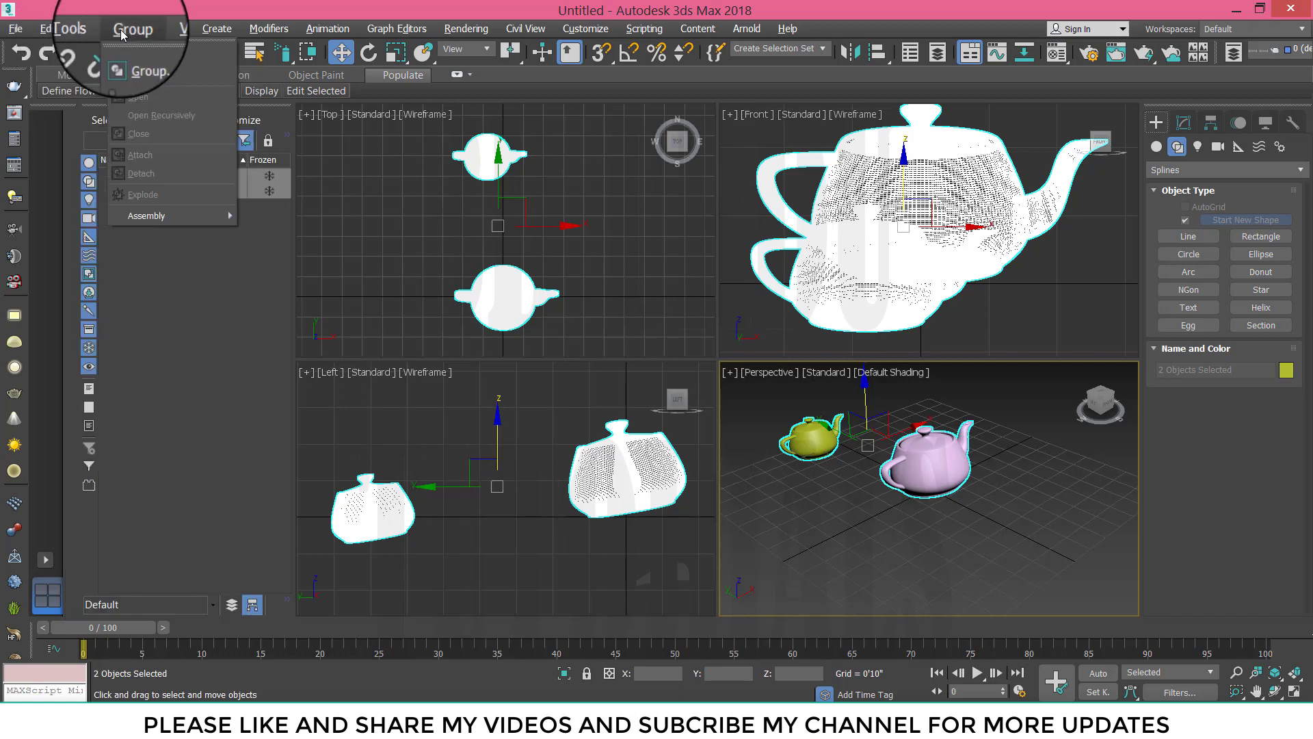
{"action": "left_click", "coordinate": [132, 62]}
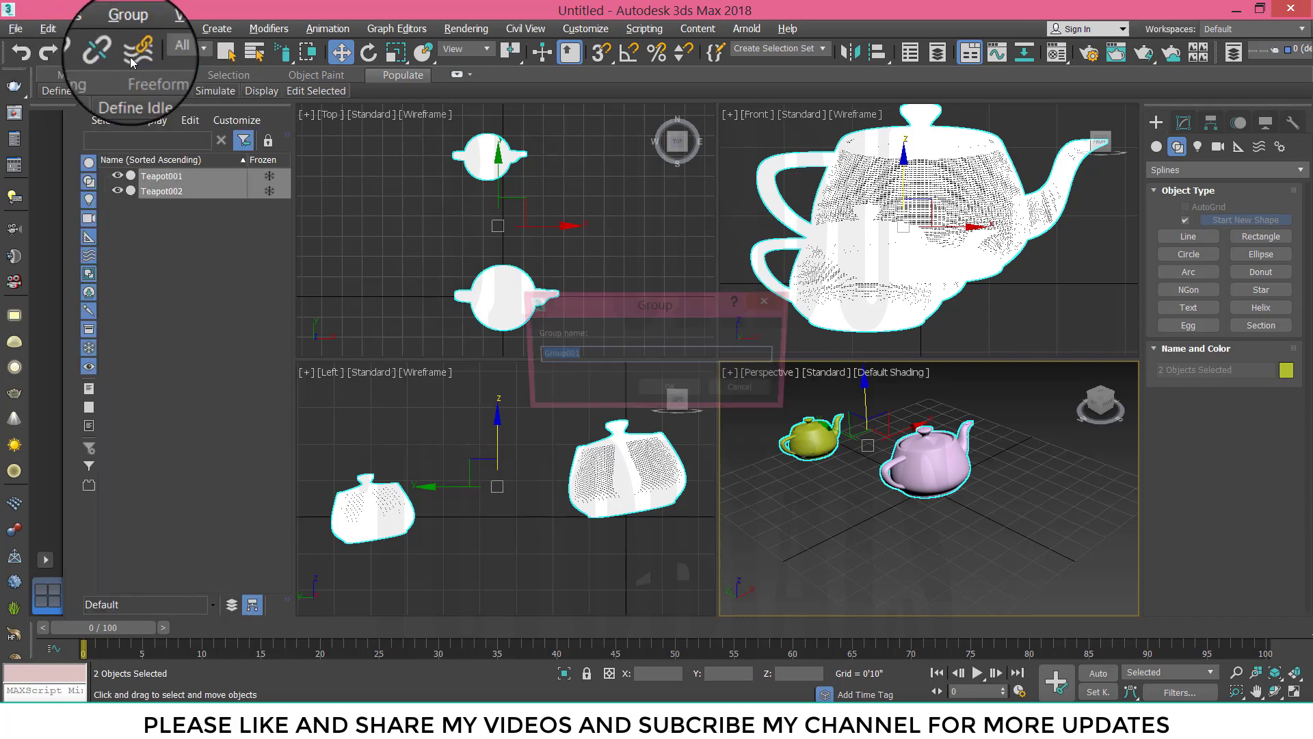
{"action": "left_click", "coordinate": [758, 394]}
{"action": "mouse_move", "coordinate": [148, 91]}
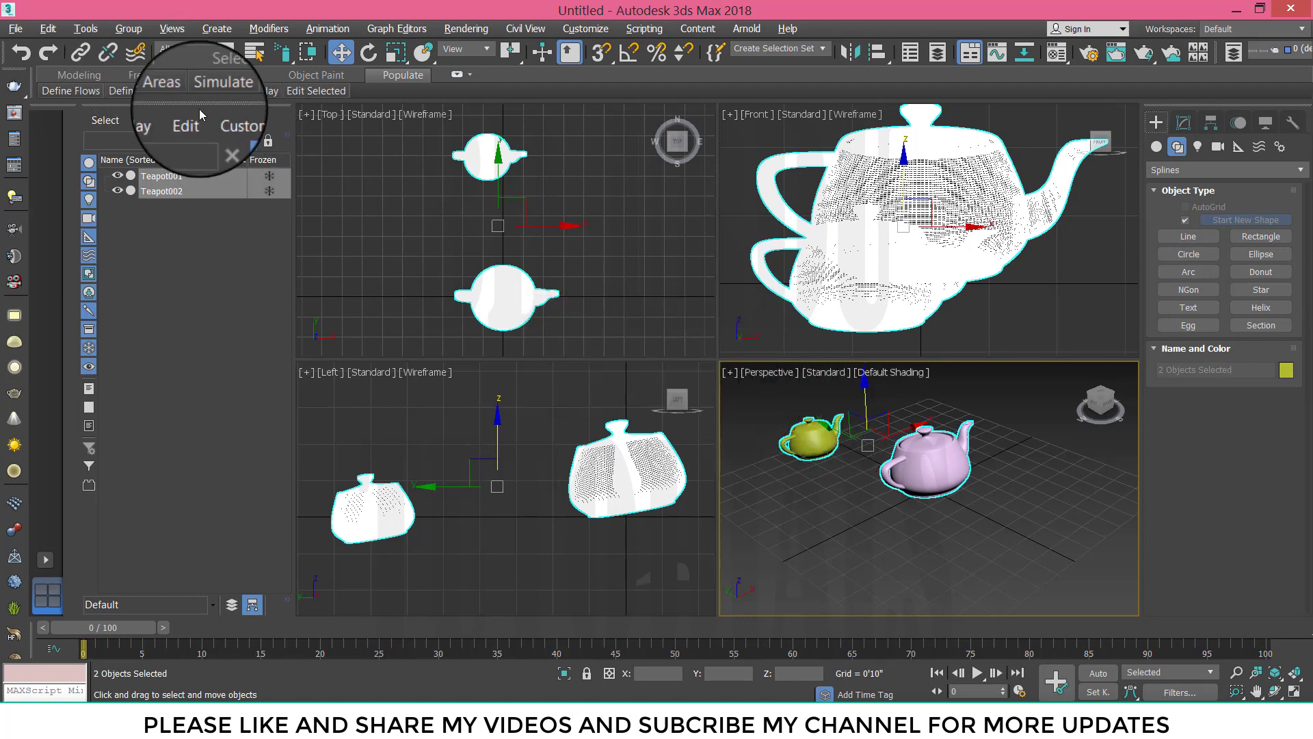
Browse the menus from Views across to the Customize menu.
{"action": "left_click", "coordinate": [171, 30]}
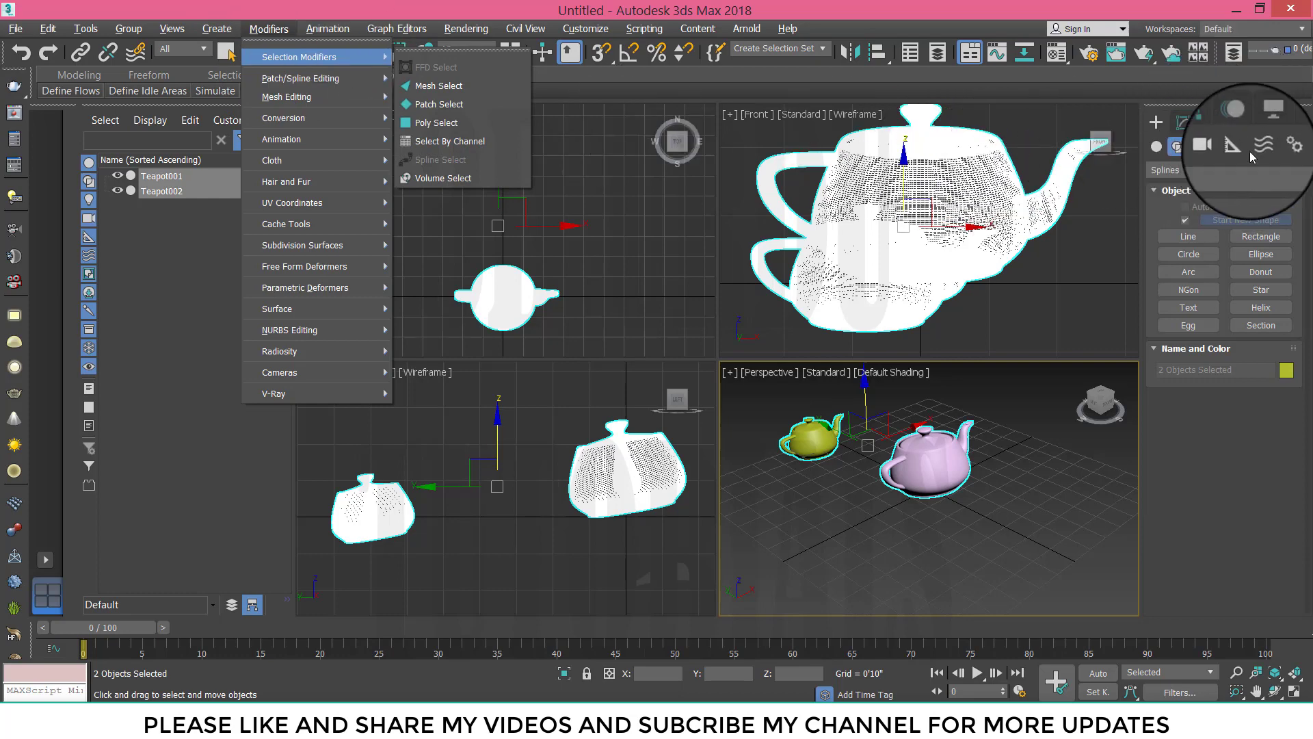
{"action": "mouse_move", "coordinate": [585, 29]}
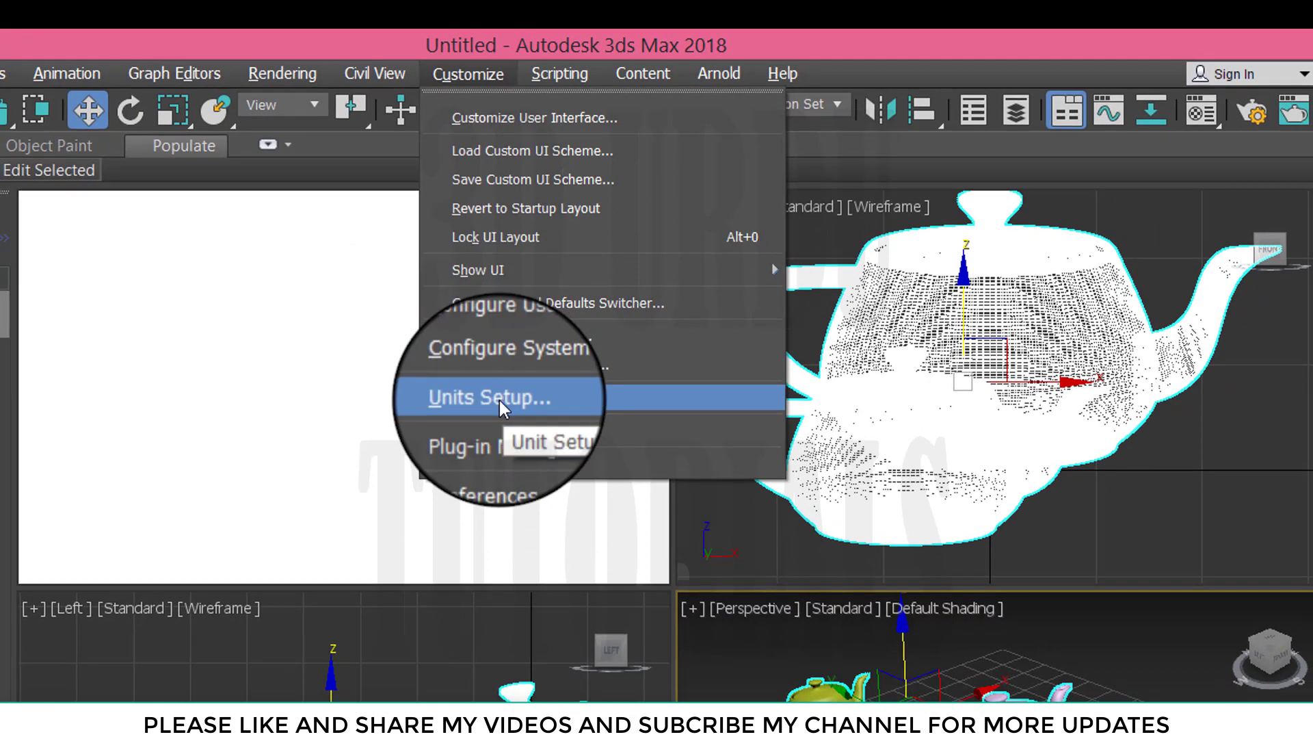
{"action": "left_click", "coordinate": [500, 402]}
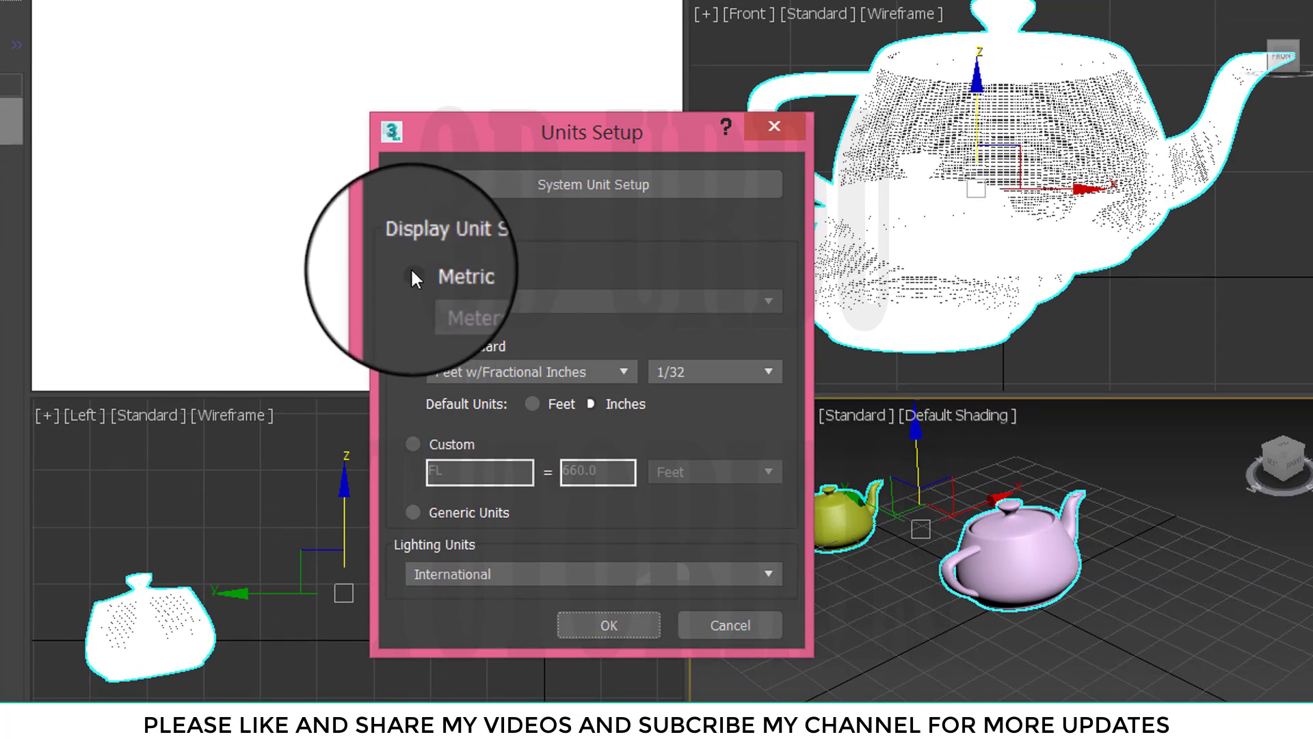
{"action": "left_click", "coordinate": [417, 274]}
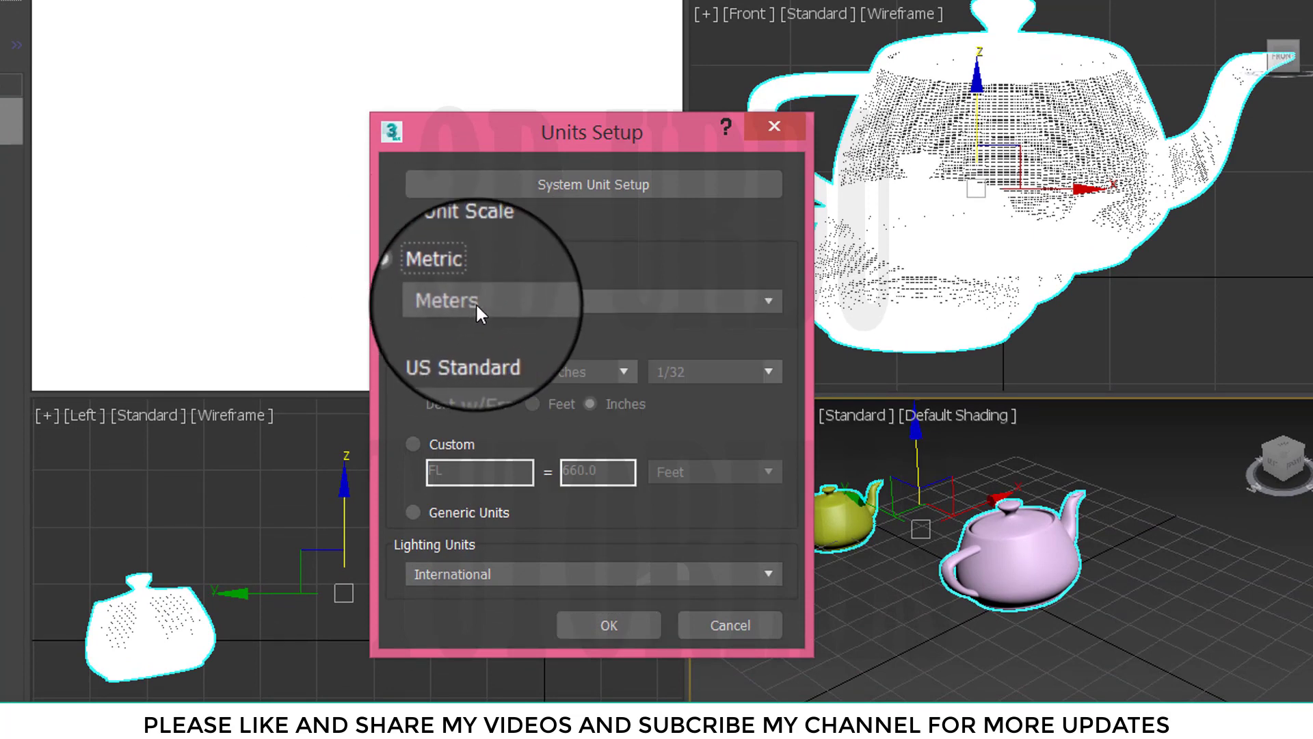
{"action": "left_click", "coordinate": [477, 305]}
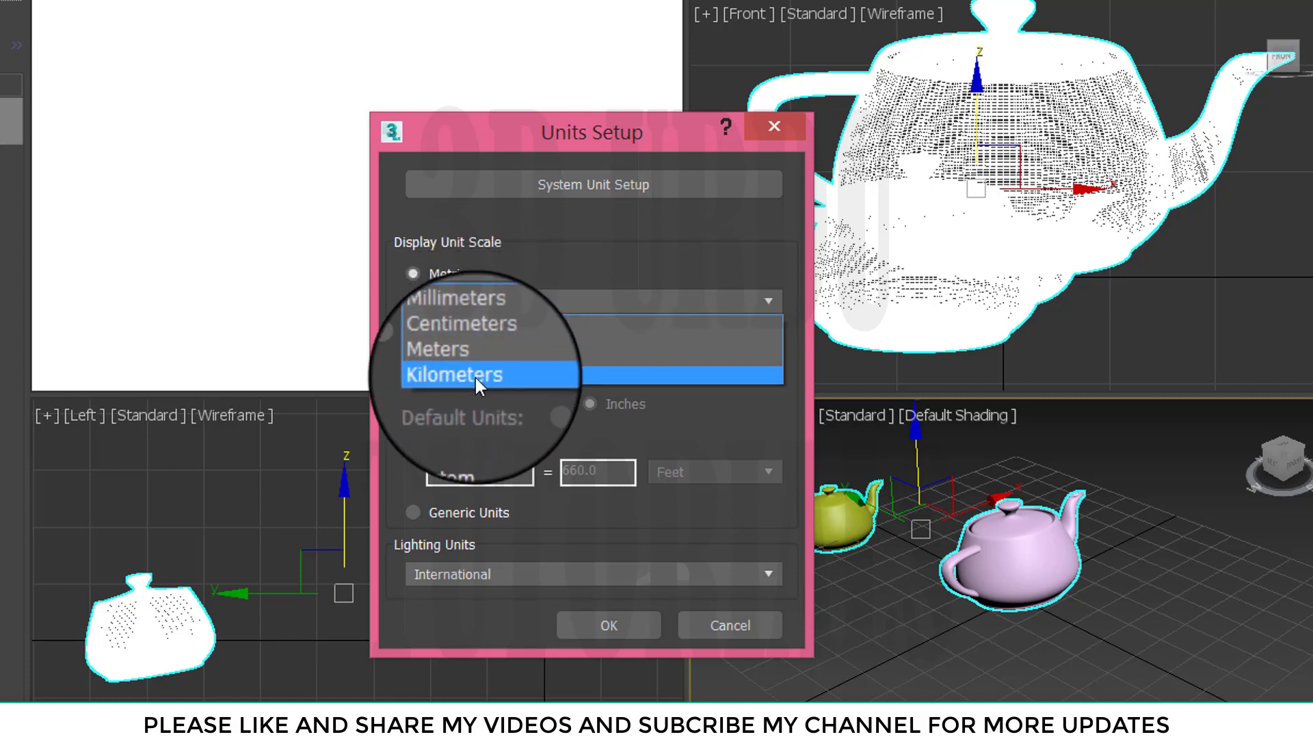
{"action": "left_click", "coordinate": [766, 417]}
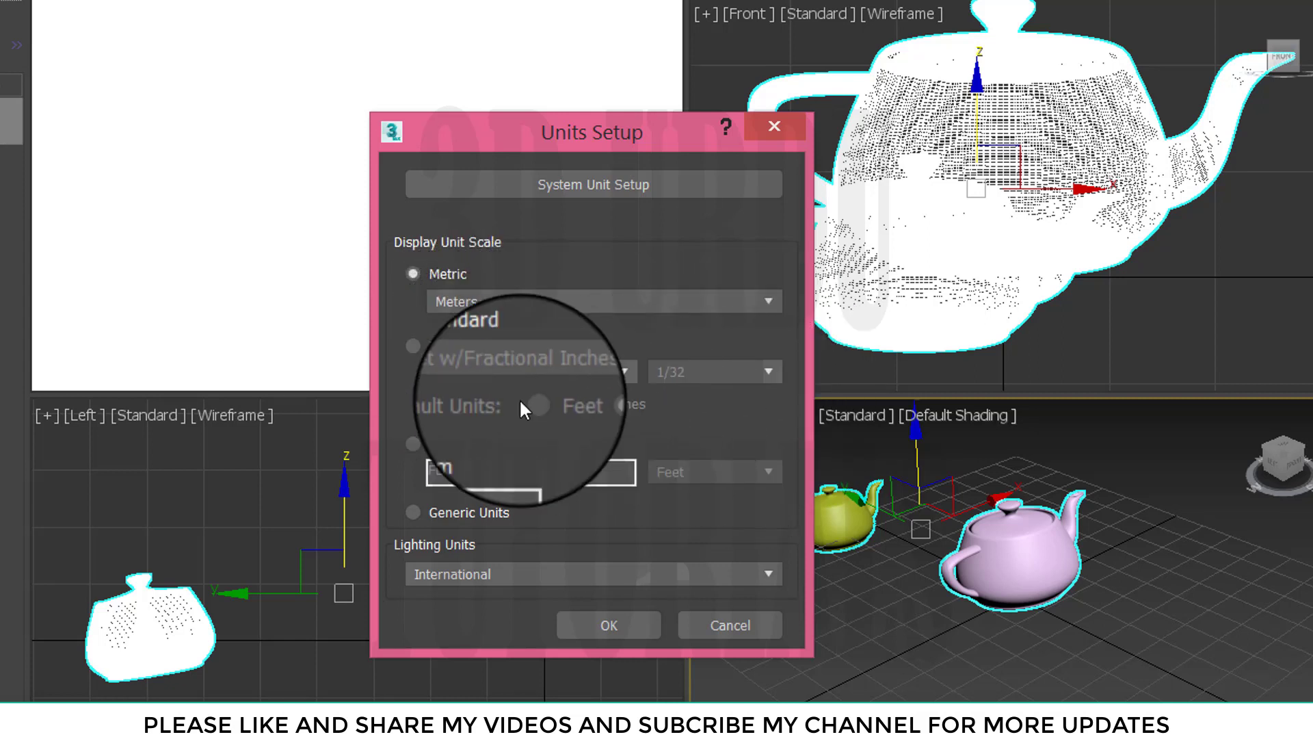
{"action": "left_click", "coordinate": [414, 345]}
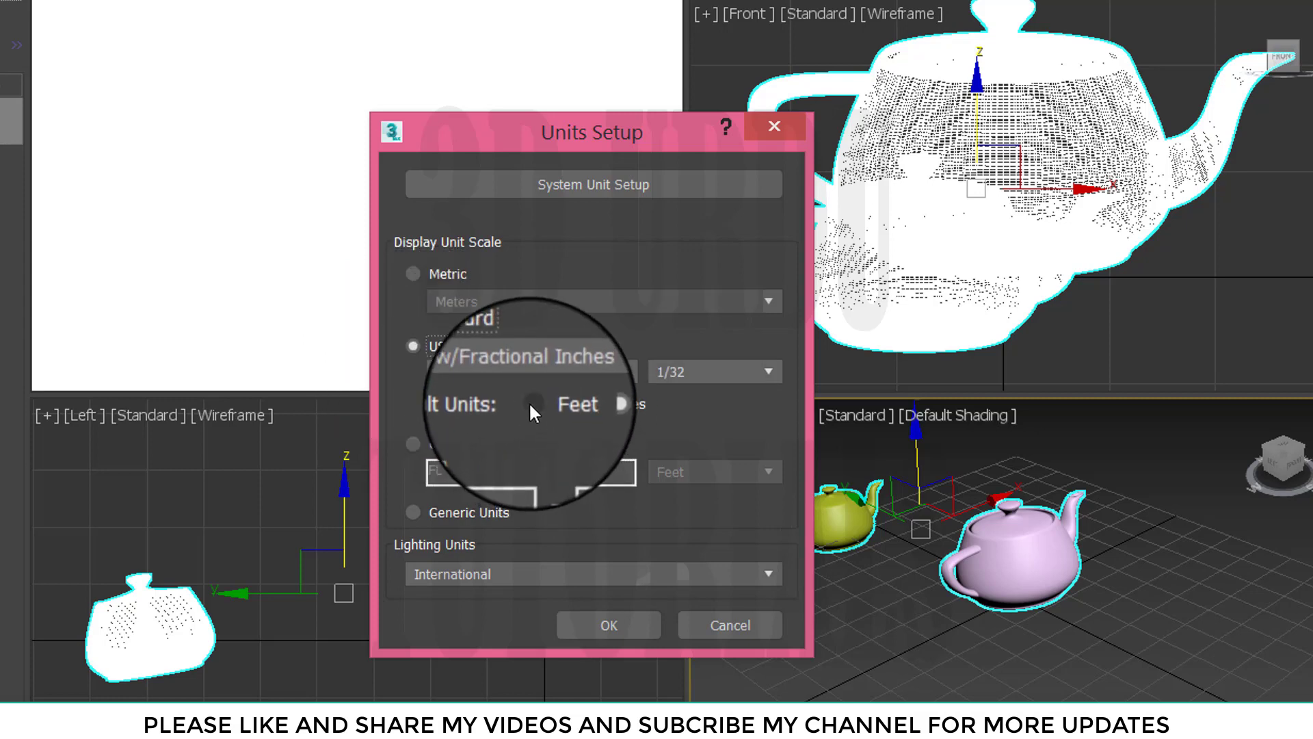
{"action": "left_click", "coordinate": [594, 404]}
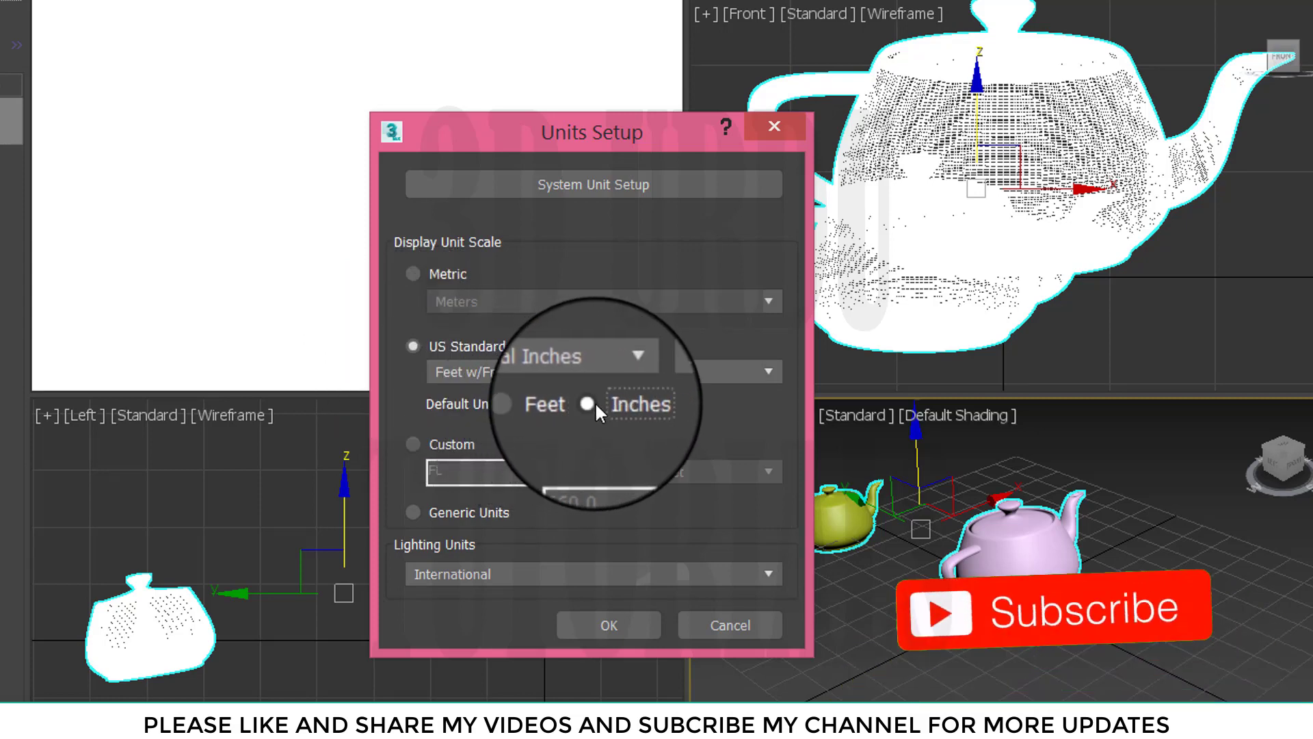
{"action": "left_click", "coordinate": [413, 444]}
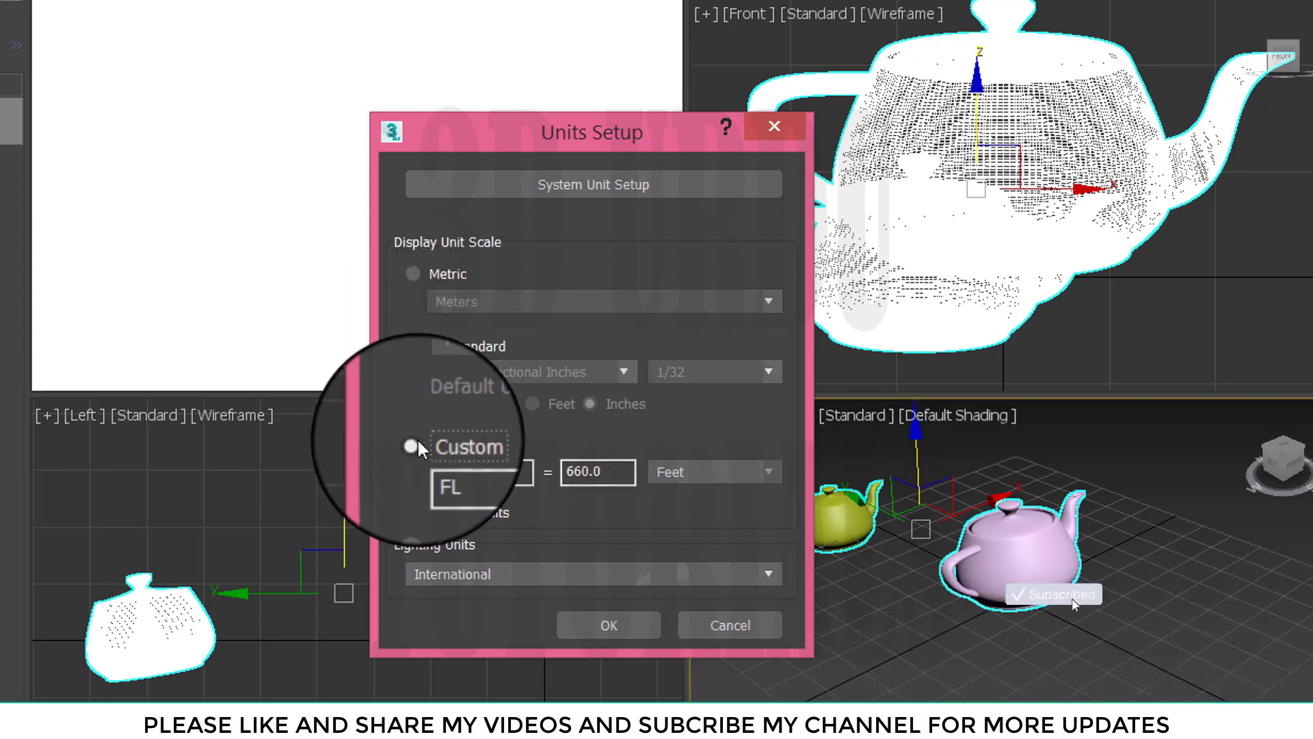
{"action": "left_click", "coordinate": [737, 467]}
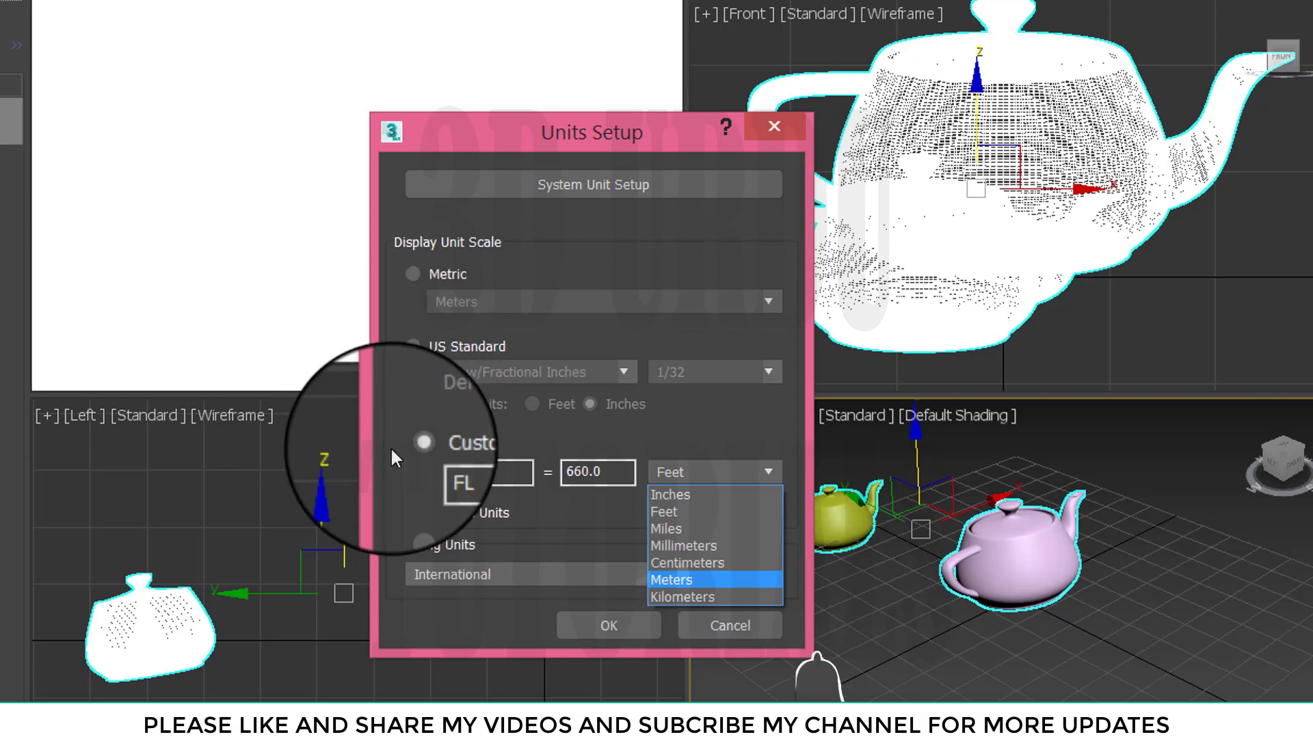
{"action": "left_click", "coordinate": [403, 365]}
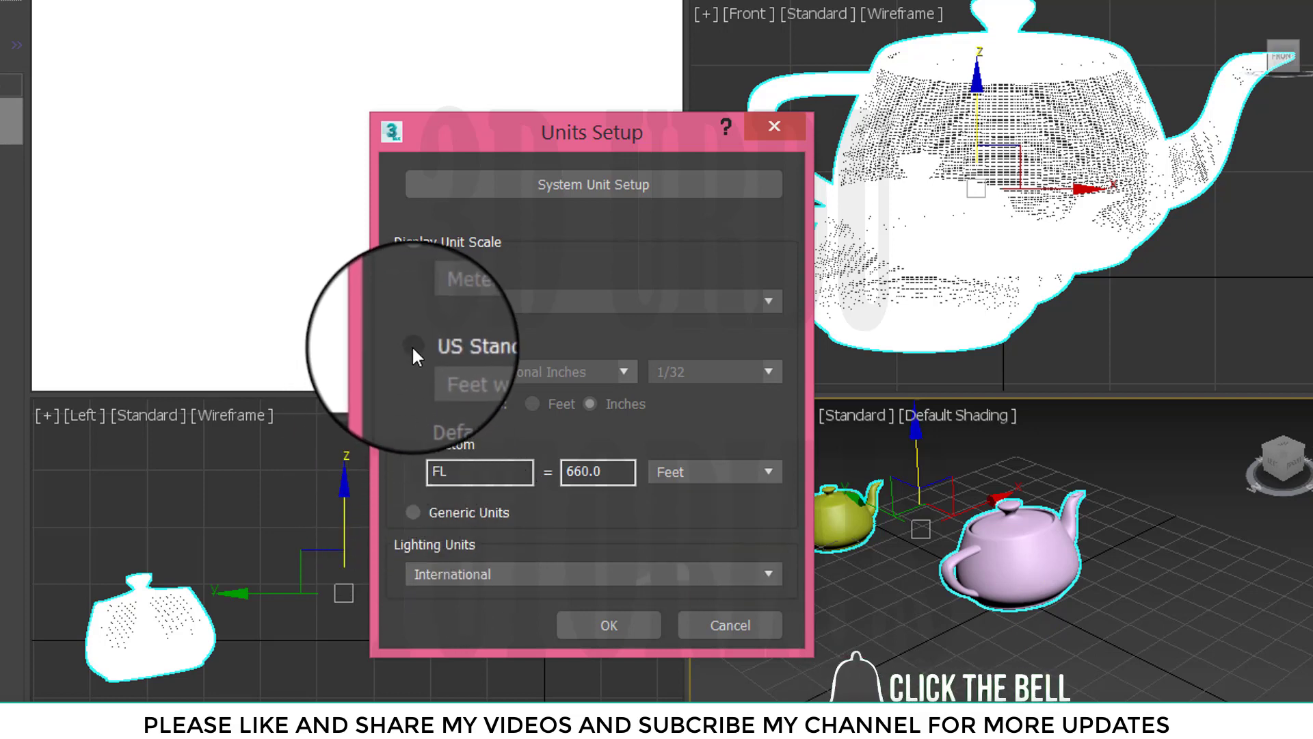
{"action": "left_click", "coordinate": [618, 612]}
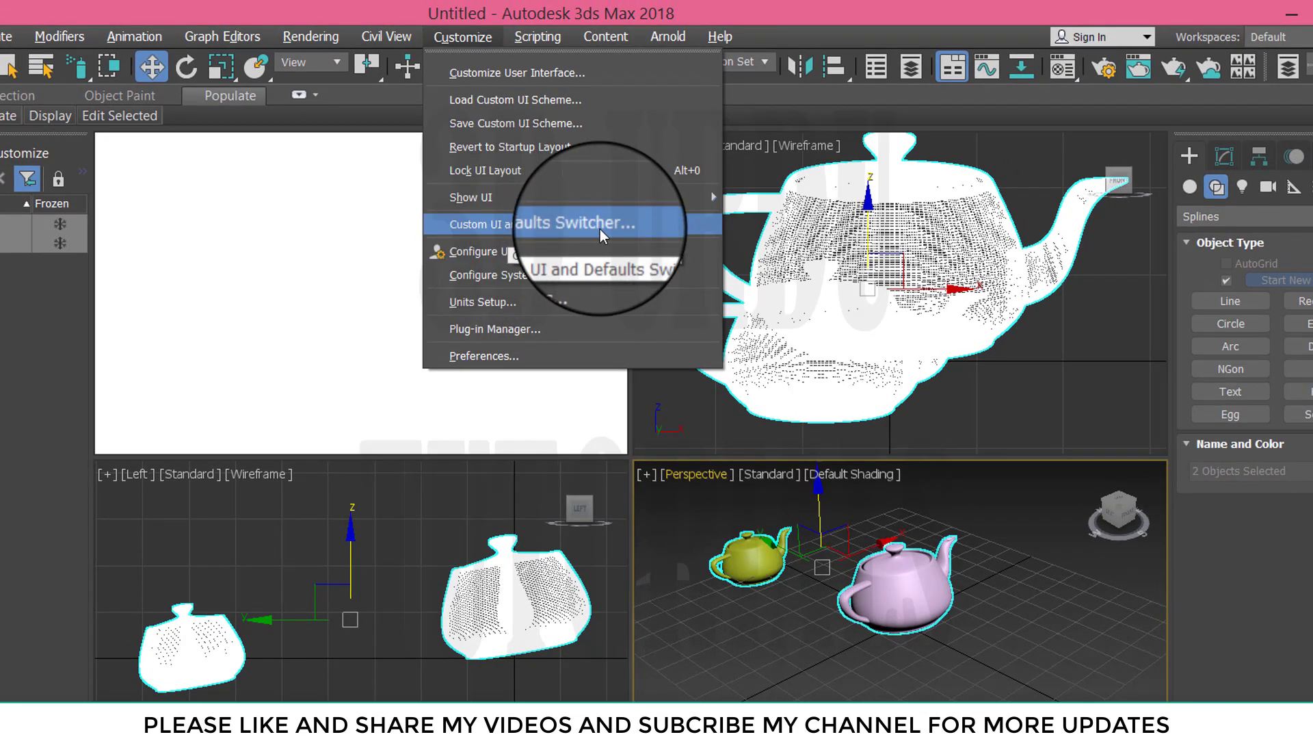
Set the ame-light UI scheme in the Custom UI and Defaults Switcher and confirm.
{"action": "left_click", "coordinate": [498, 223]}
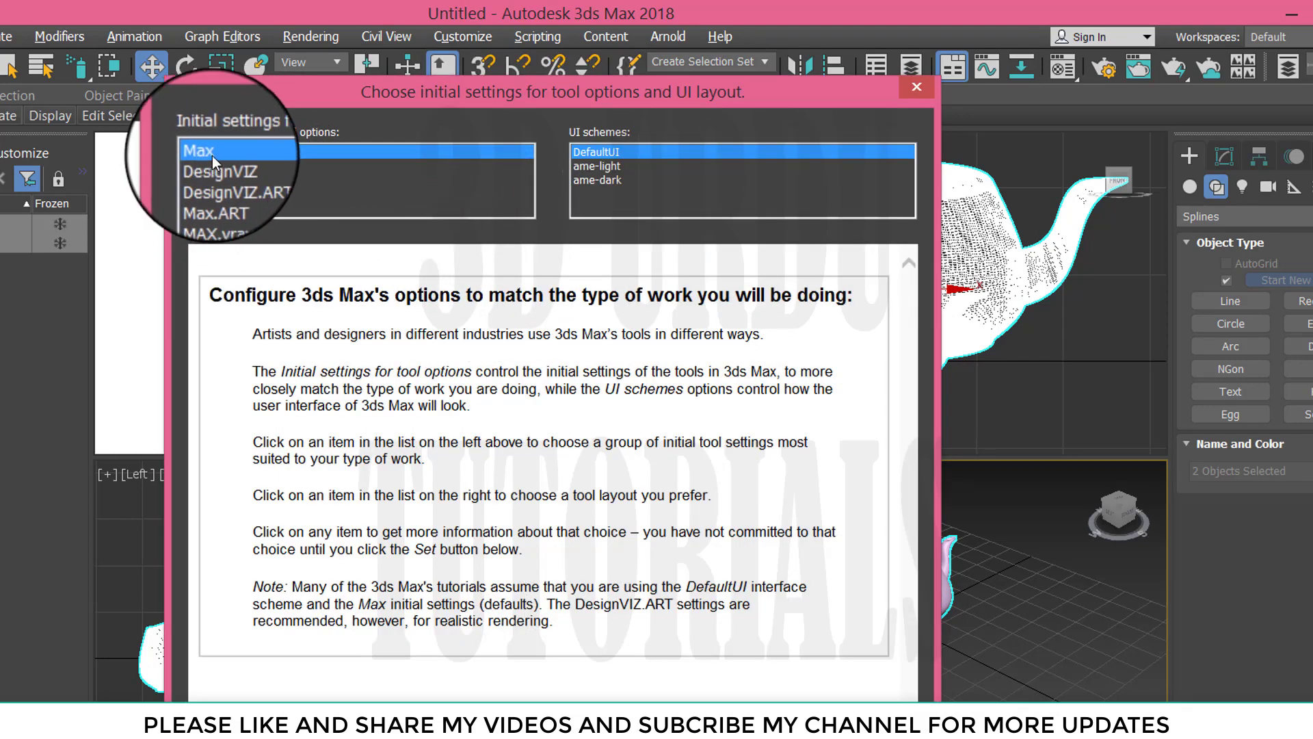
{"action": "left_click", "coordinate": [597, 167]}
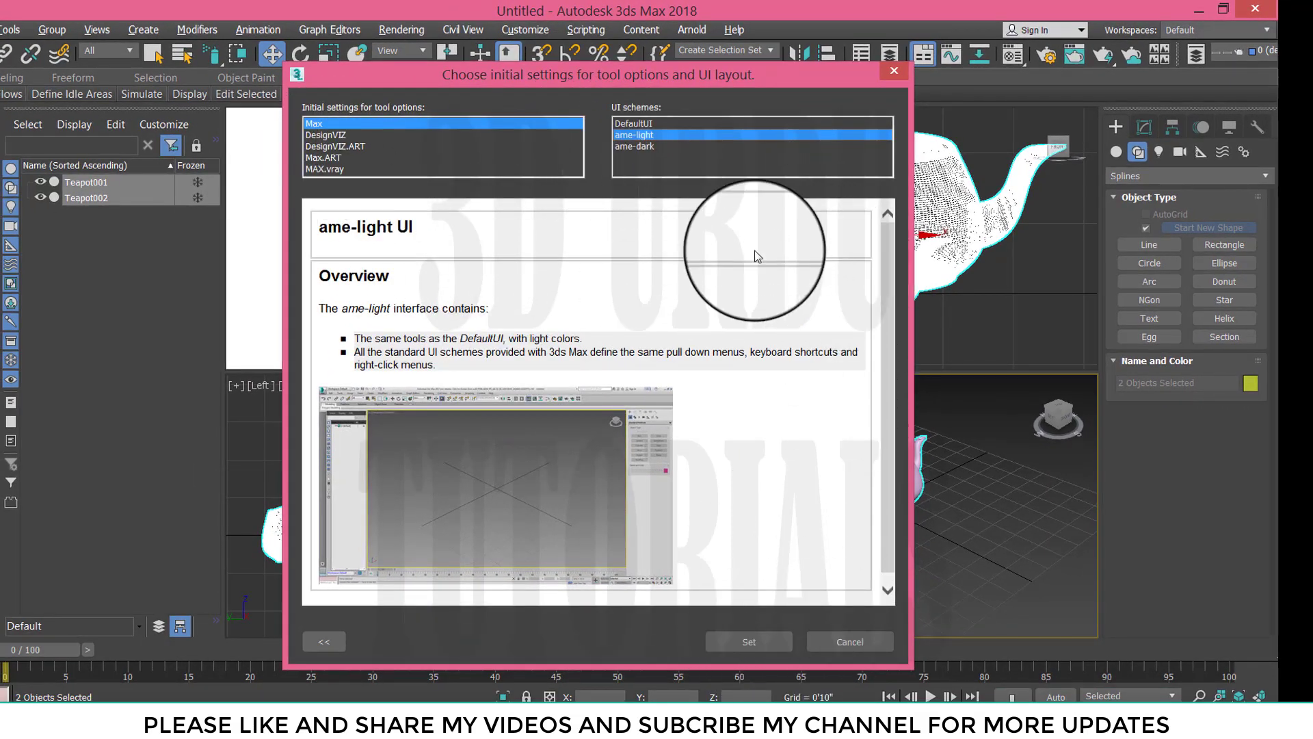
{"action": "left_click", "coordinate": [756, 641]}
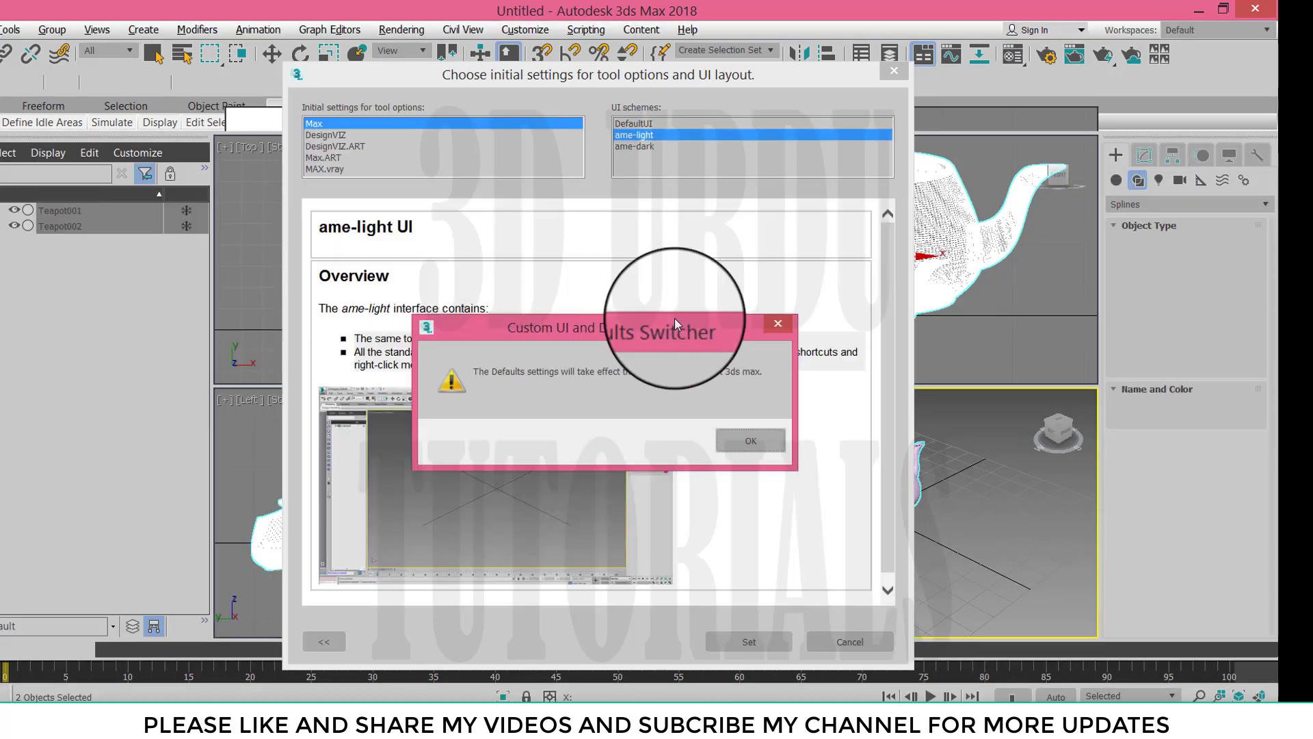
{"action": "left_click", "coordinate": [751, 441]}
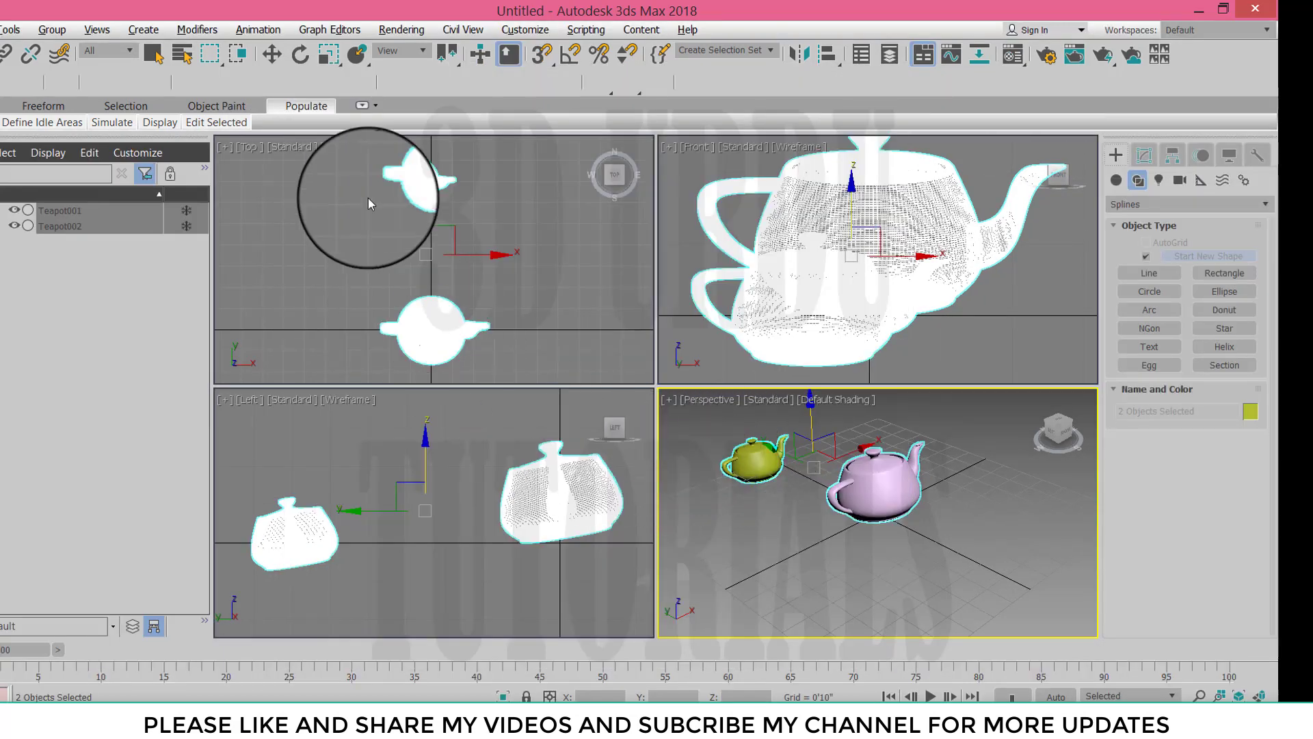
Set the DefaultUI scheme in the Custom UI and Defaults Switcher and dismiss the restart warning.
{"action": "left_click", "coordinate": [521, 33]}
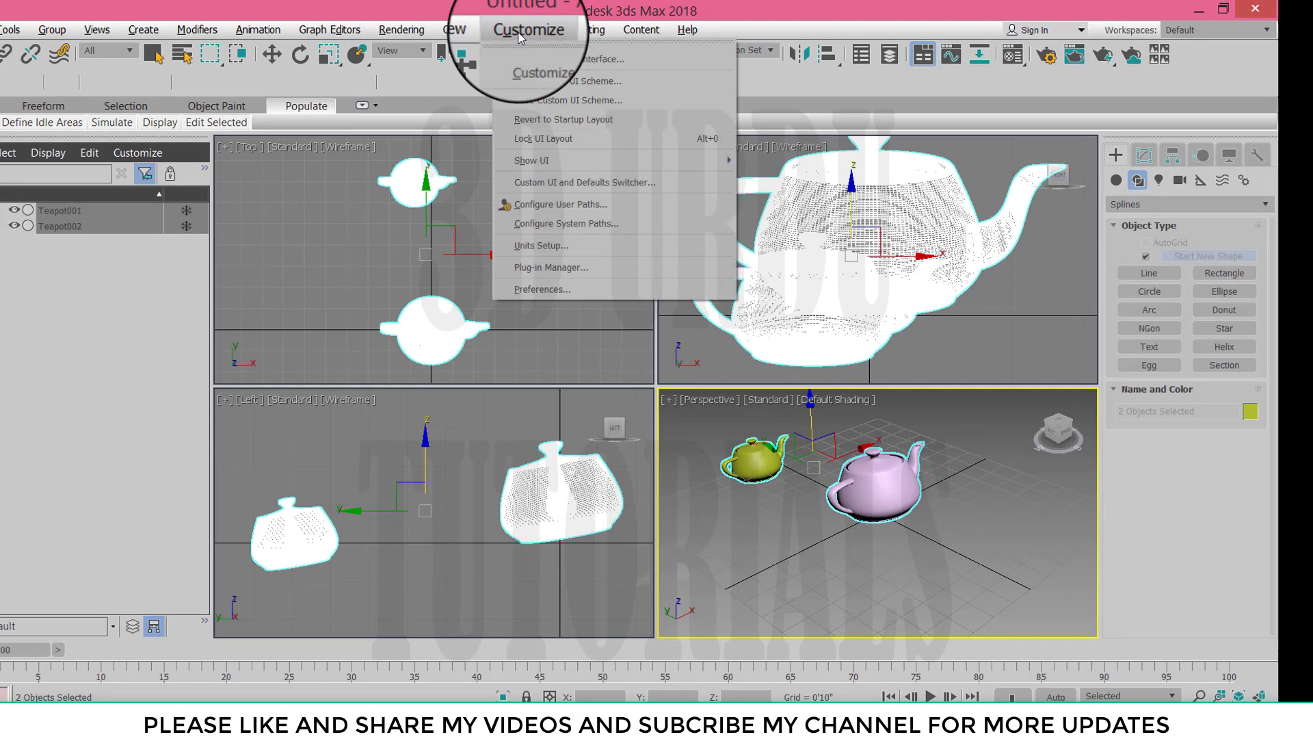
{"action": "left_click", "coordinate": [577, 180]}
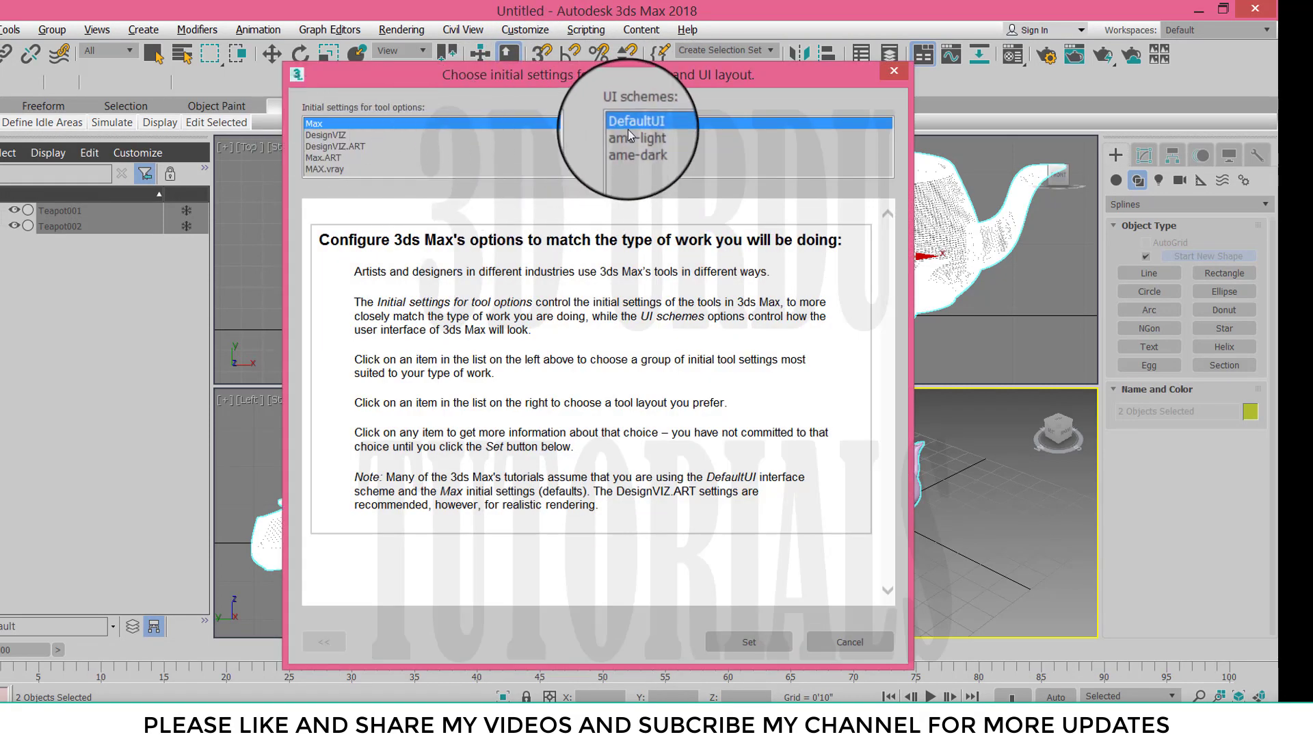
{"action": "left_click", "coordinate": [634, 124]}
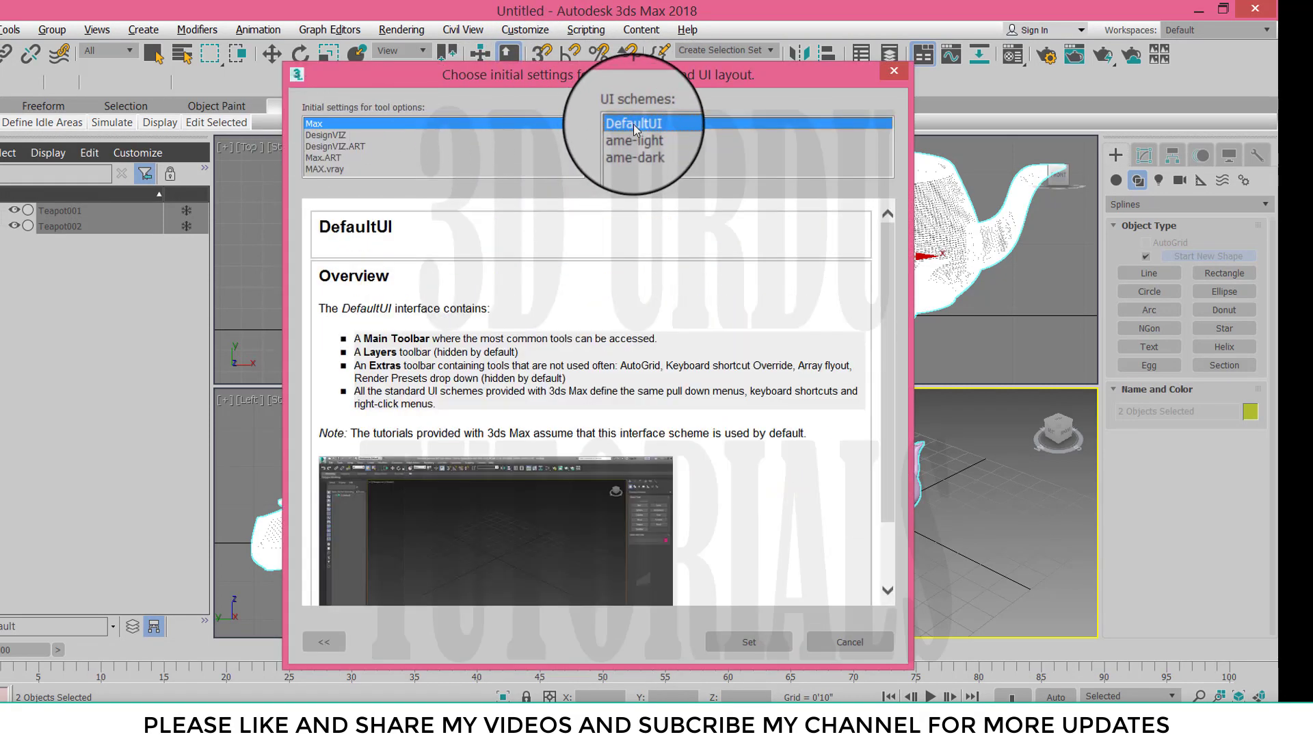
{"action": "left_click", "coordinate": [742, 642]}
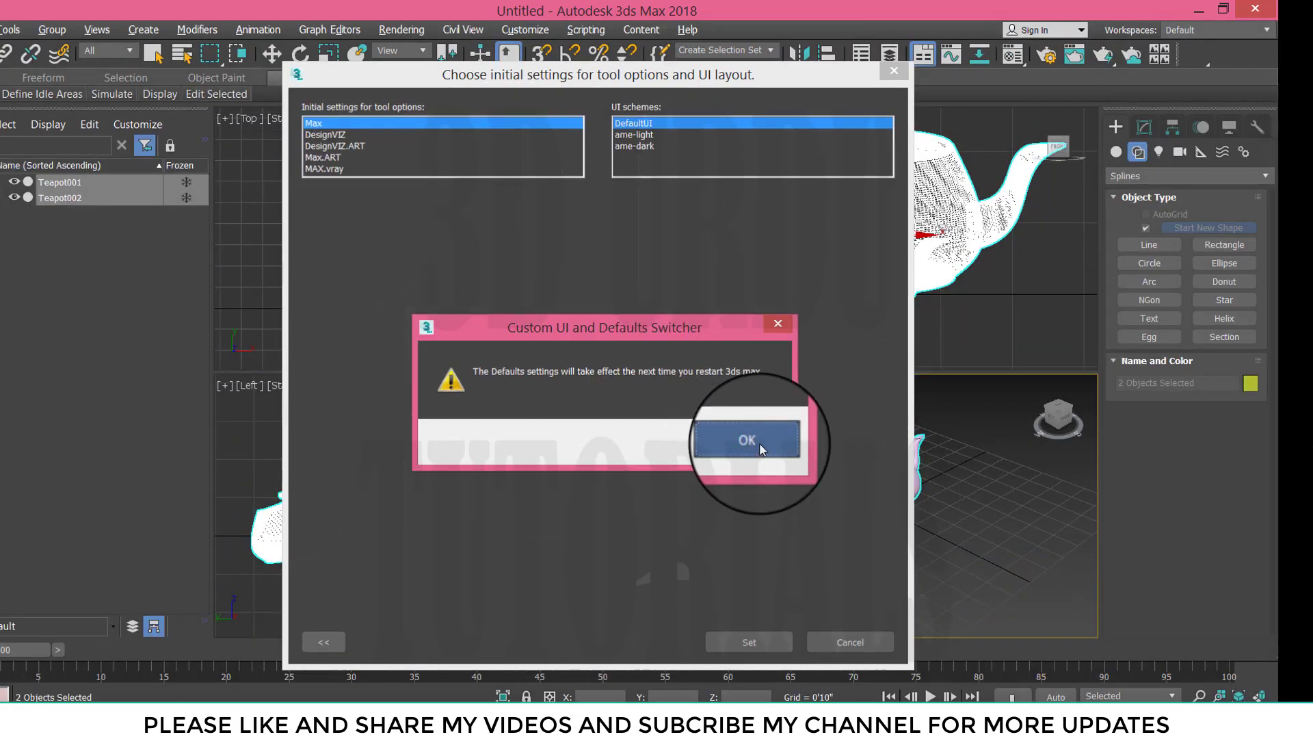
{"action": "left_click", "coordinate": [745, 437]}
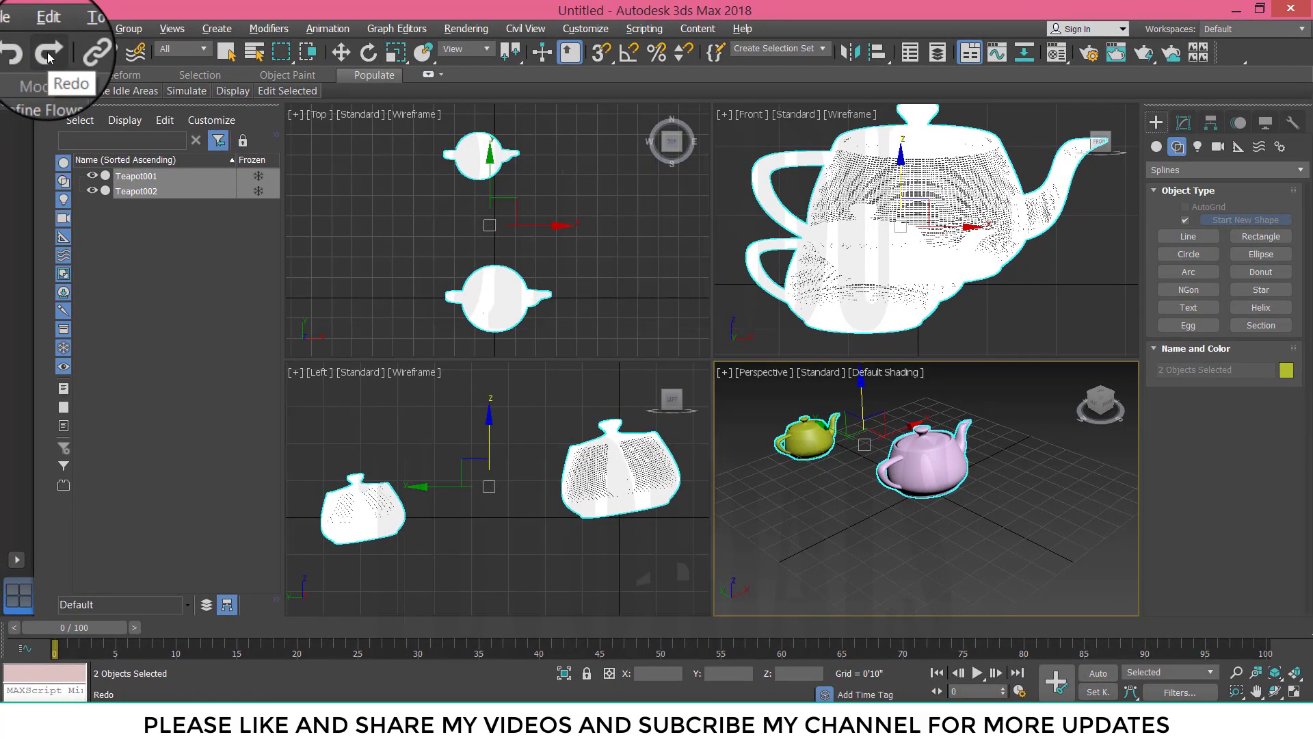
{"action": "left_click", "coordinate": [22, 56]}
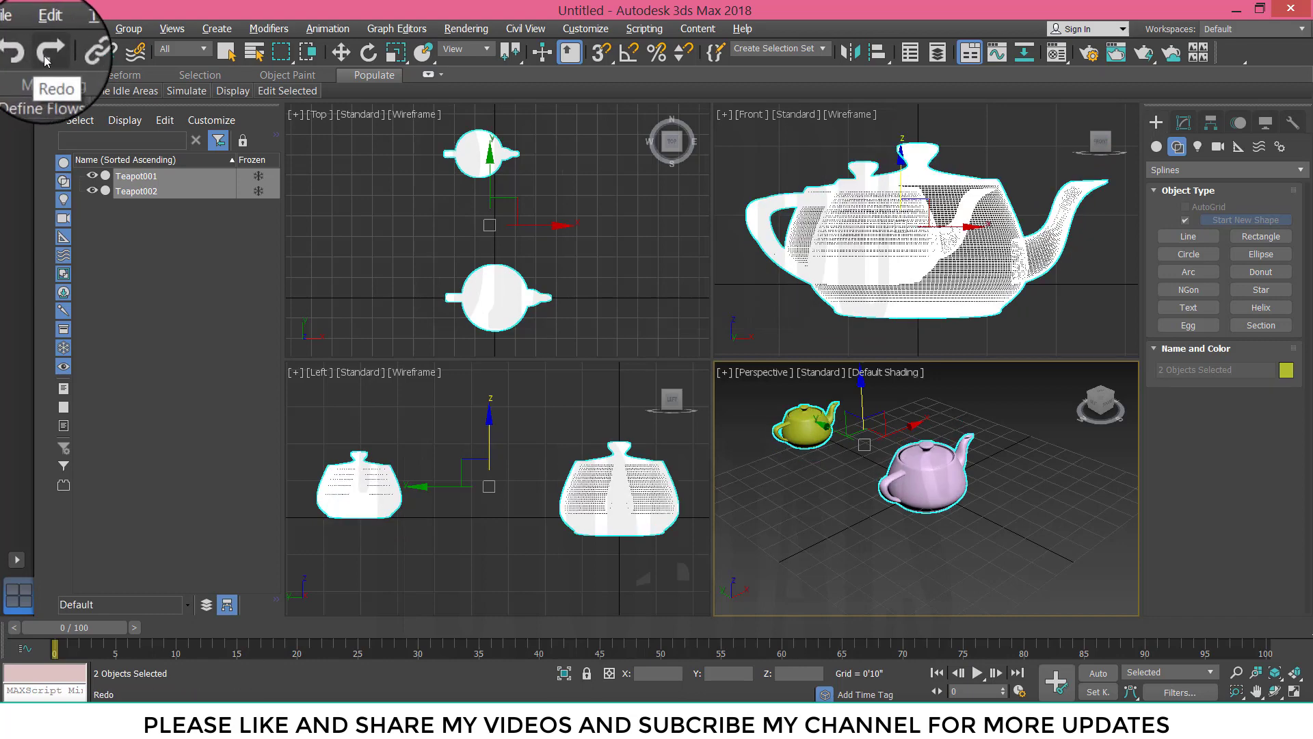
{"action": "left_click", "coordinate": [45, 60]}
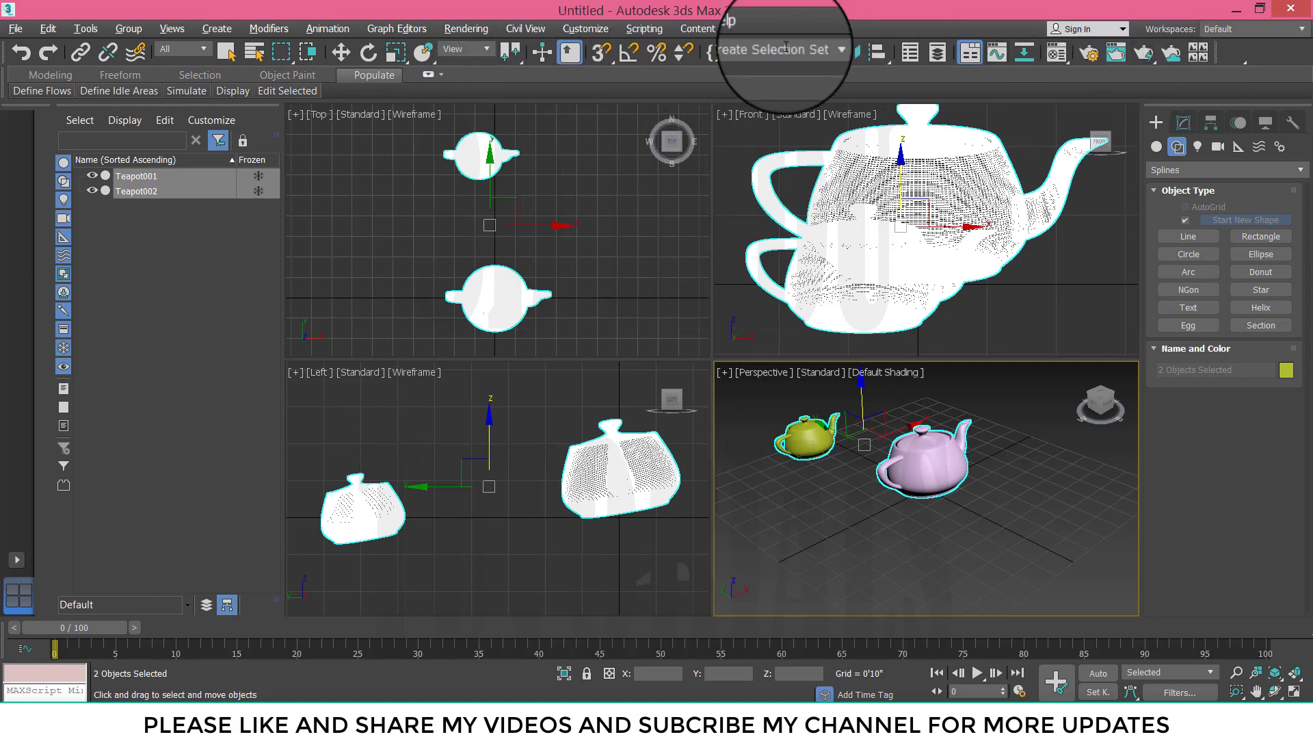
{"action": "left_click", "coordinate": [428, 75]}
{"action": "left_click", "coordinate": [495, 77]}
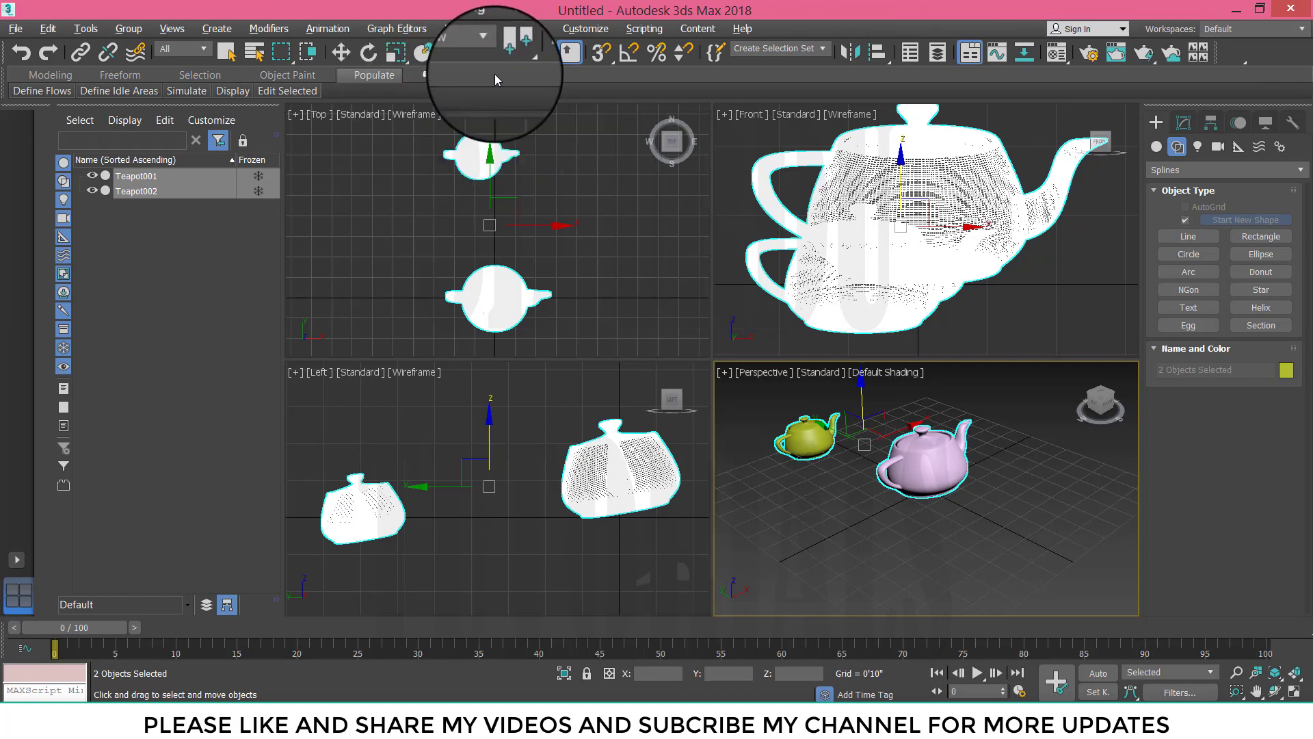